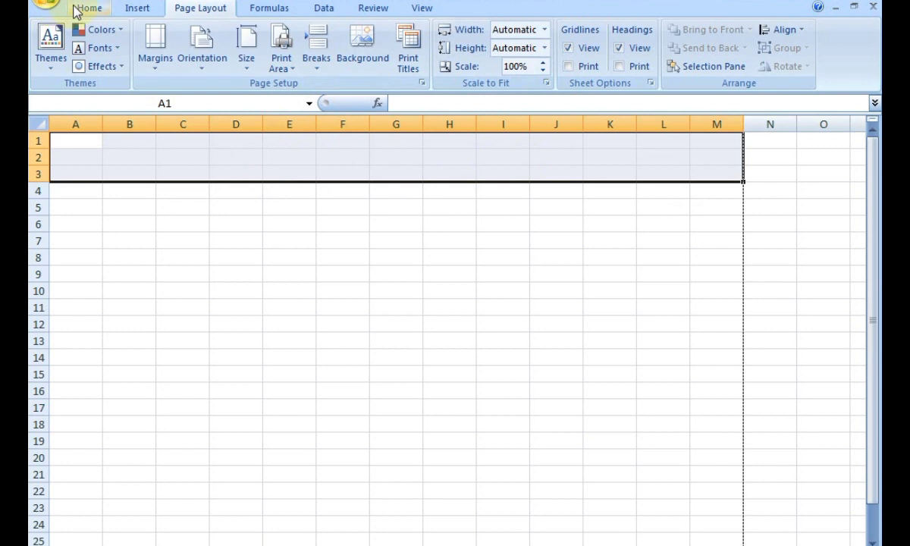
# Merge and centre A1:M3 and enter the title 'School Report Card 2023'.
pyautogui.click(82, 9)
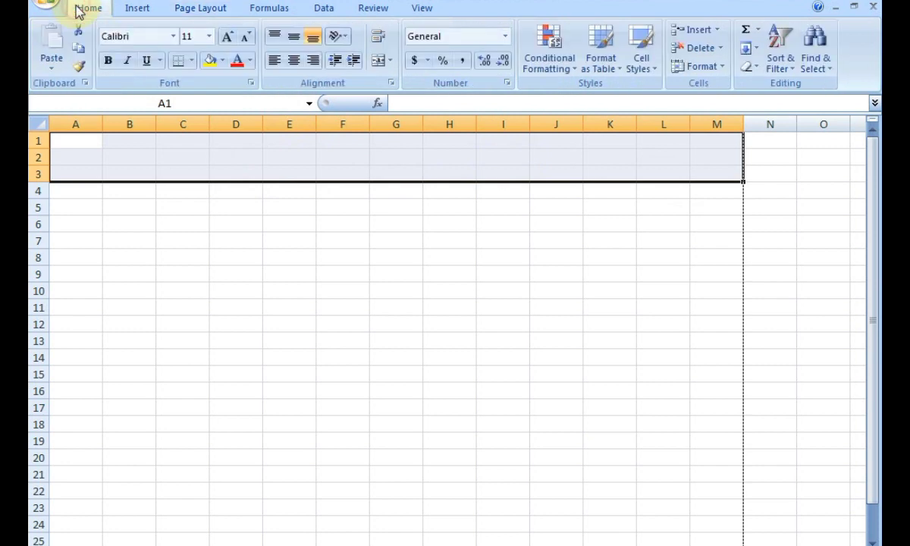
pyautogui.click(379, 61)
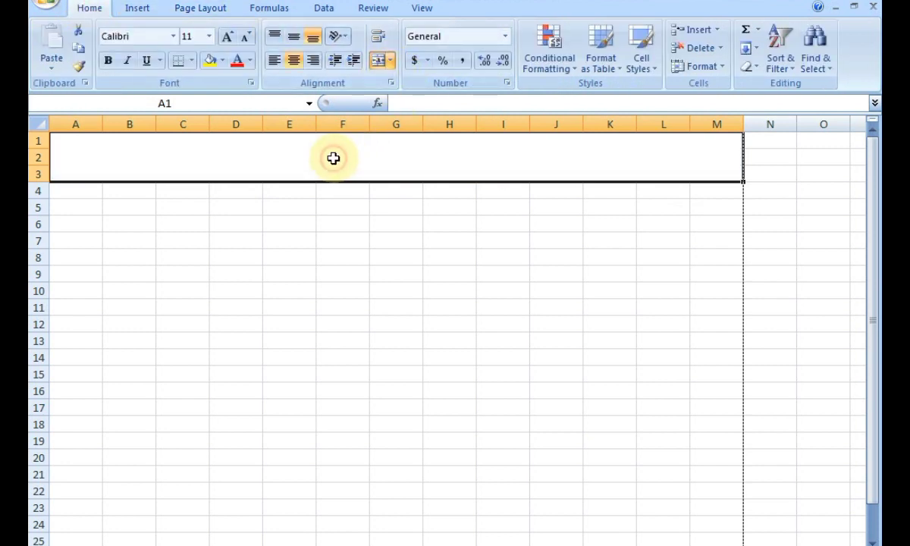
pyautogui.write('S')
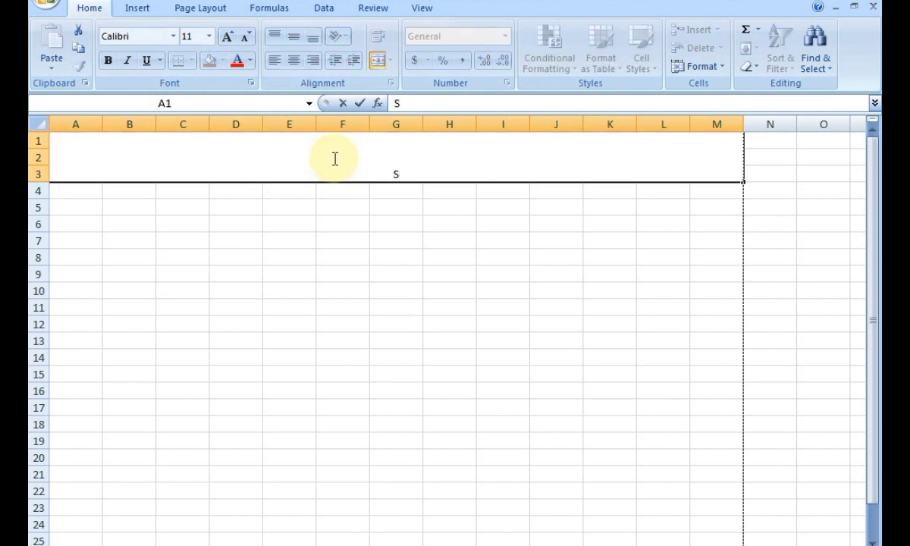
pyautogui.write('chool Re')
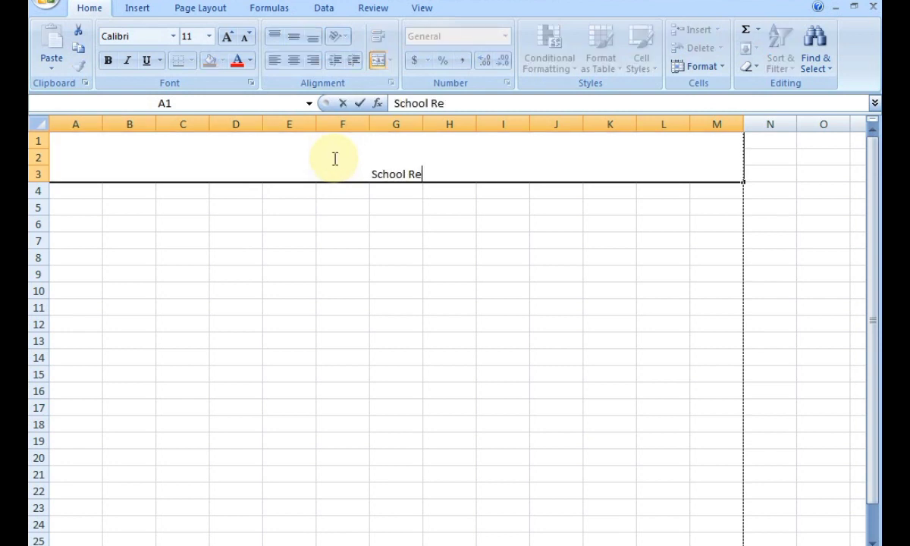
pyautogui.write('port ')
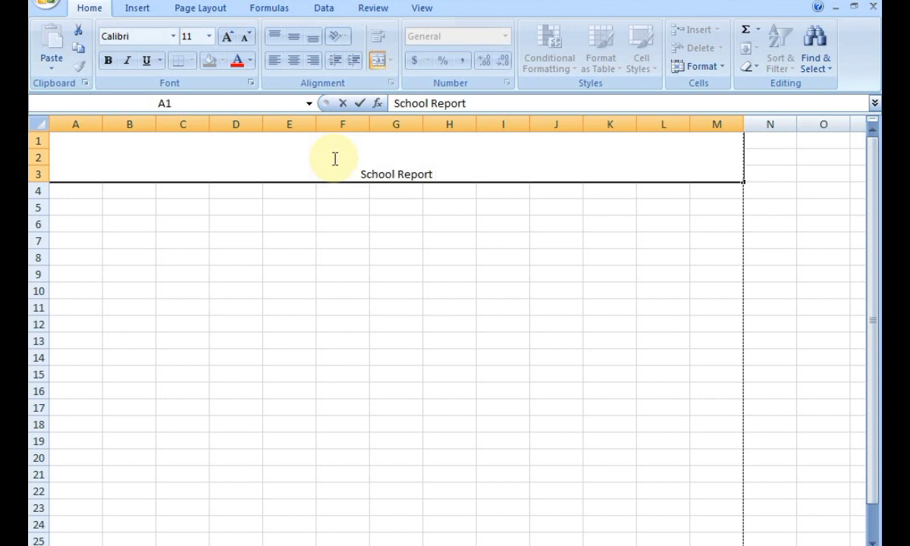
pyautogui.write('Card')
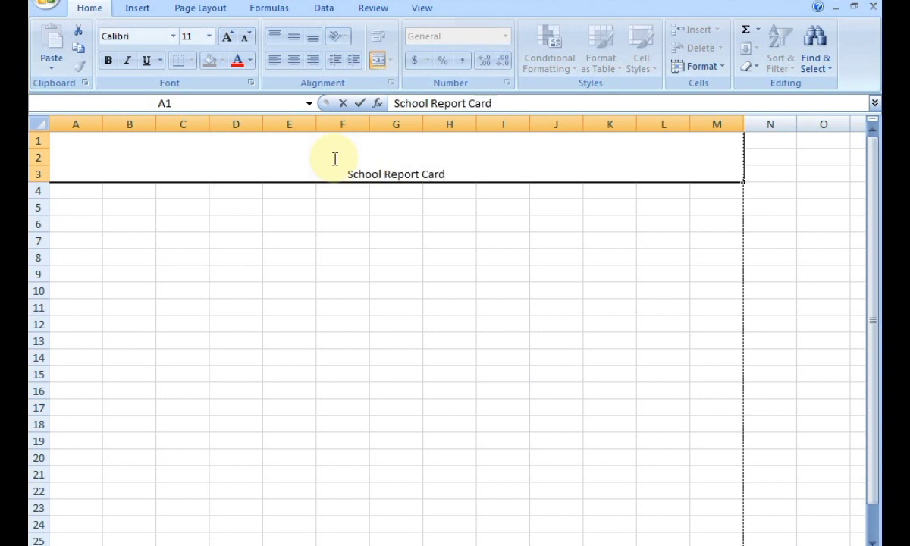
pyautogui.write(' 2023')
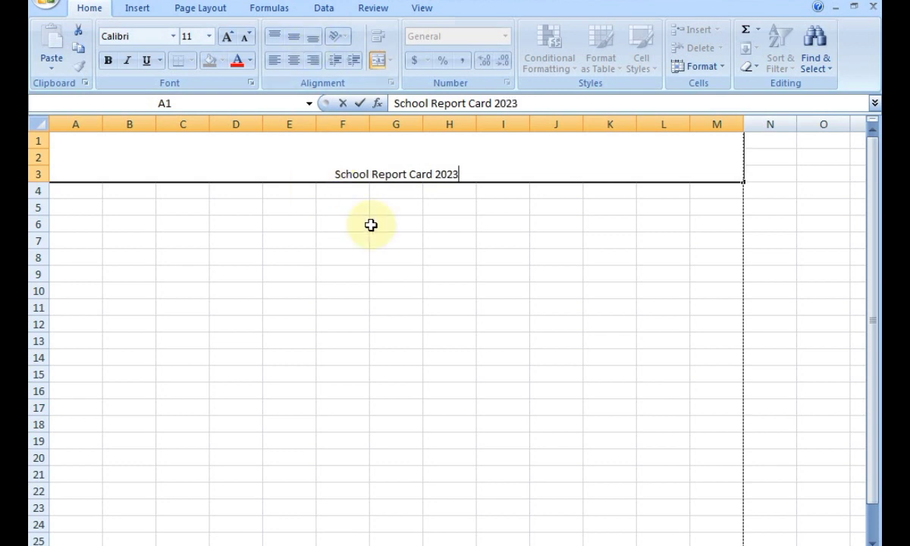
pyautogui.click(372, 225)
# Enlarge the title to 26 point and centre it vertically across rows 1-3.
pyautogui.click(312, 160)
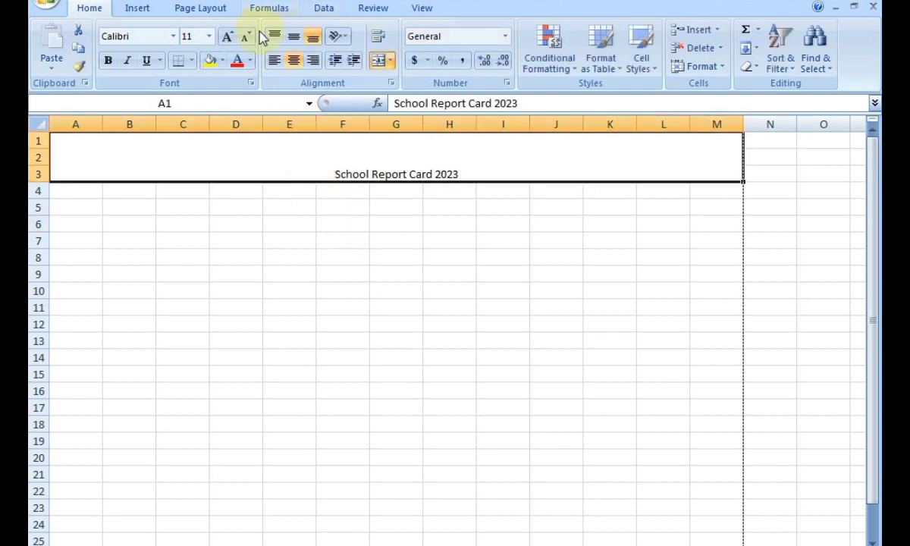
pyautogui.click(226, 40)
pyautogui.click(226, 40)
pyautogui.click(226, 40)
pyautogui.click(226, 39)
pyautogui.click(226, 38)
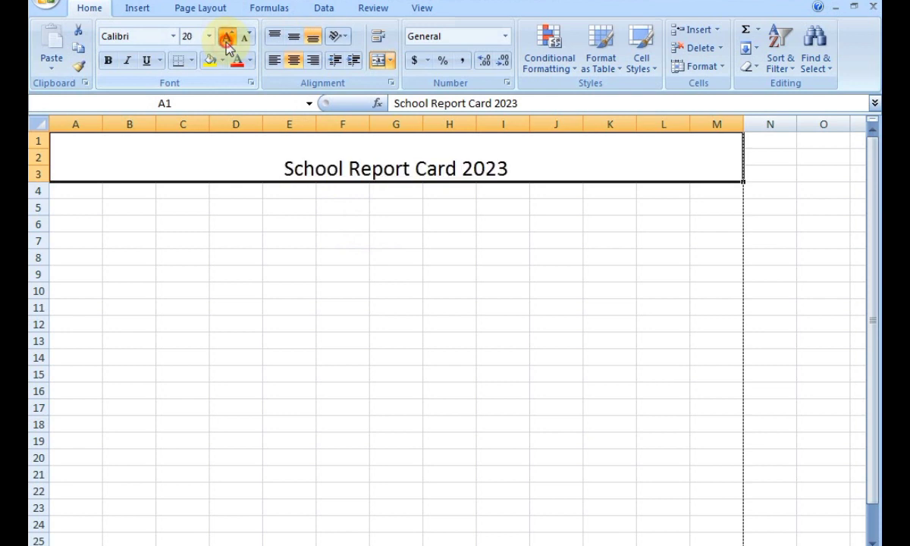
pyautogui.click(226, 38)
pyautogui.click(226, 38)
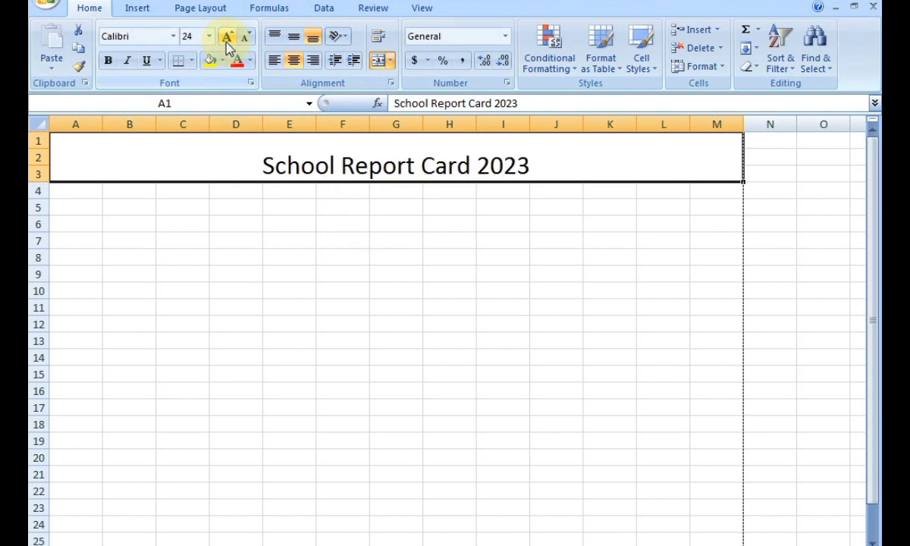
pyautogui.click(226, 40)
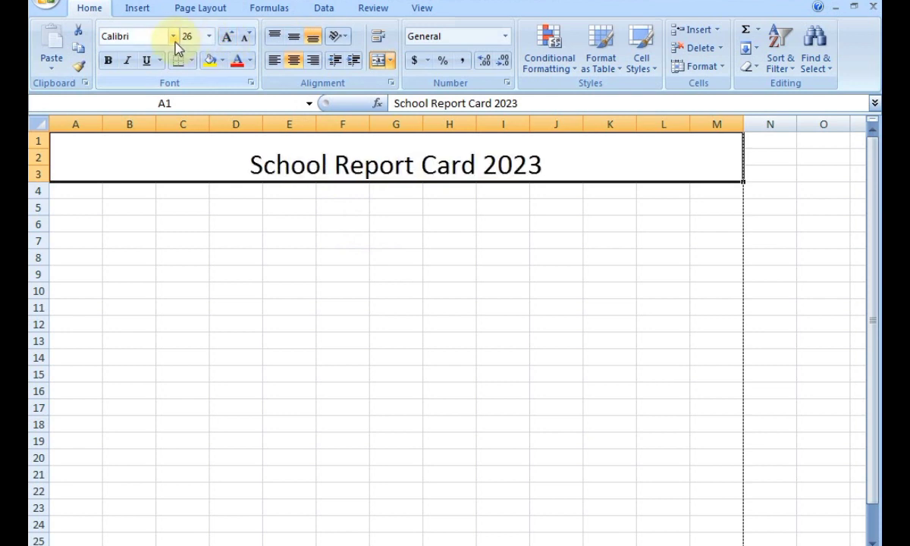
pyautogui.click(297, 39)
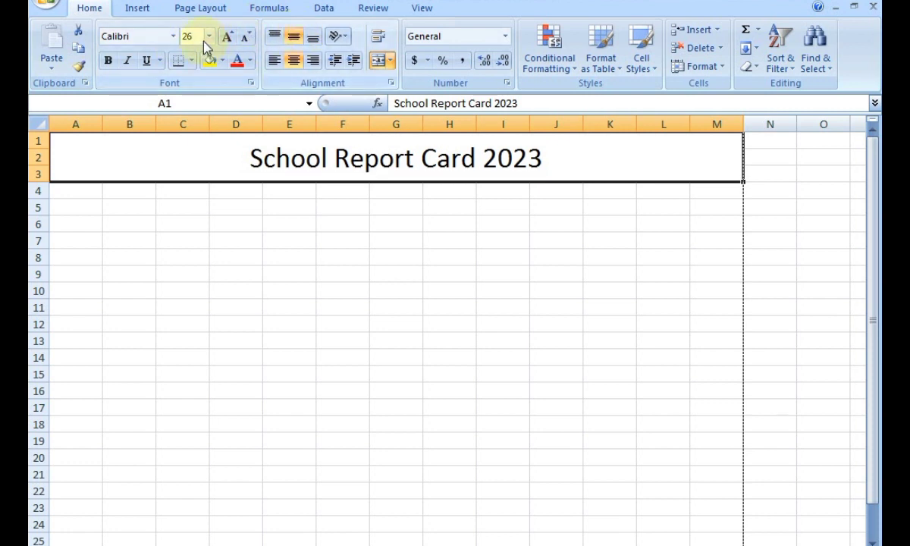
# Make the title bold Arial and add a bottom border beneath it.
pyautogui.click(173, 36)
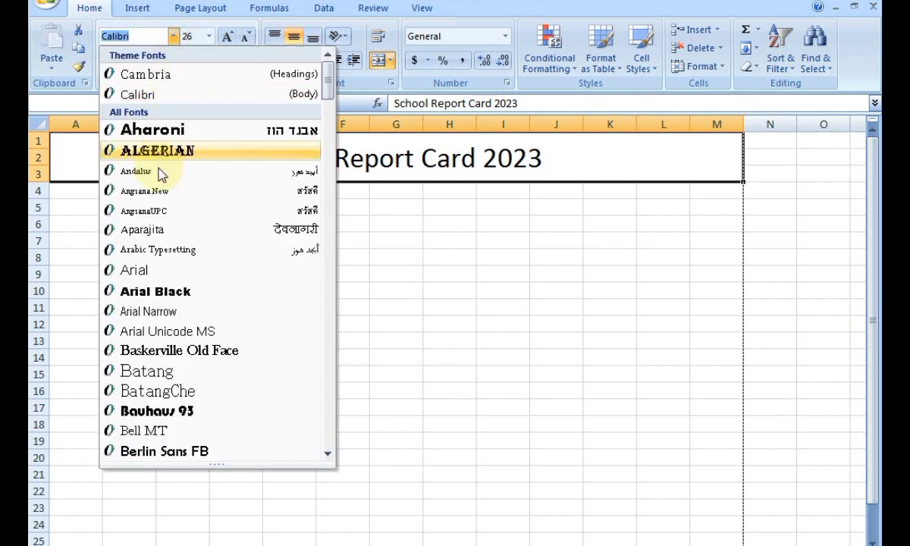
pyautogui.click(147, 267)
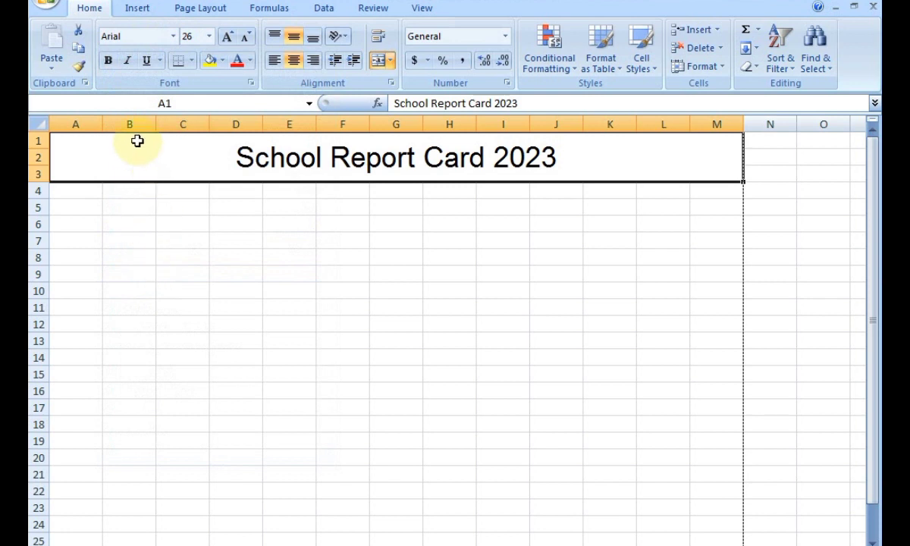
pyautogui.click(108, 61)
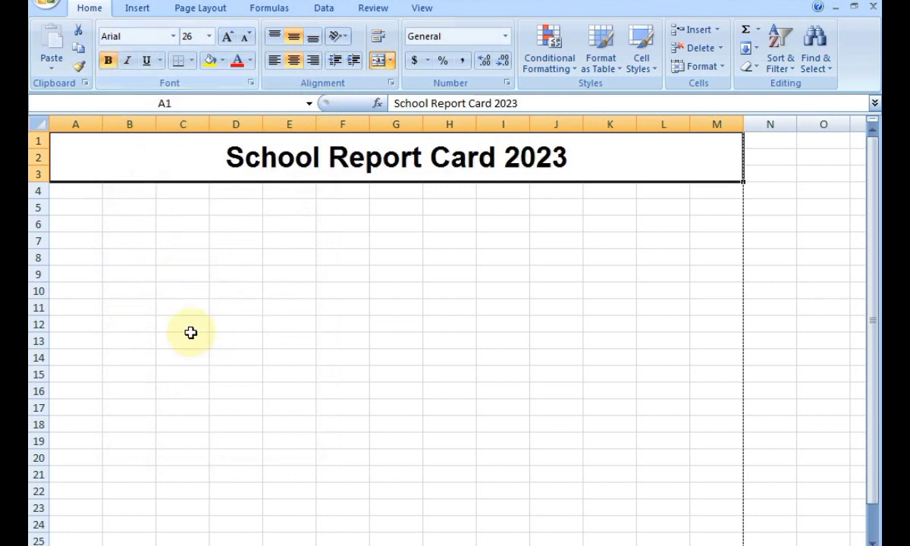
pyautogui.click(192, 61)
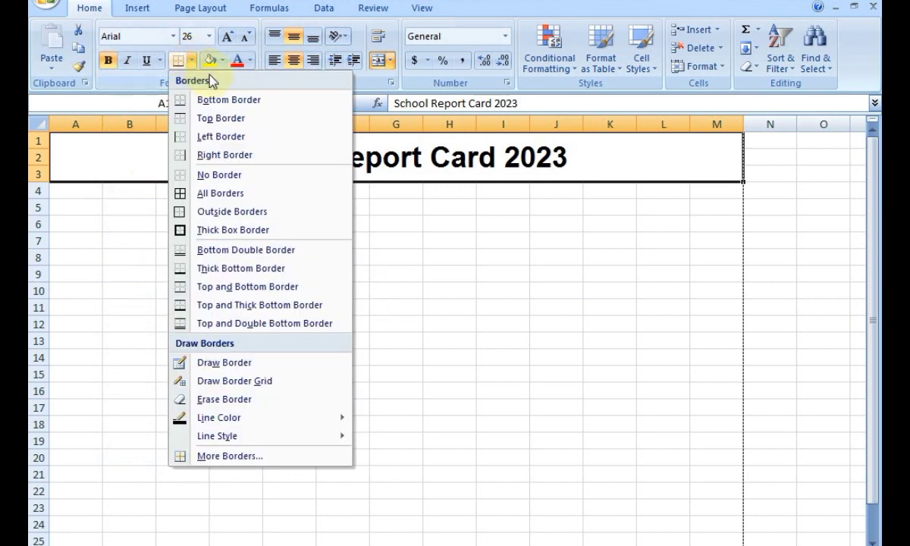
pyautogui.click(245, 102)
pyautogui.click(347, 222)
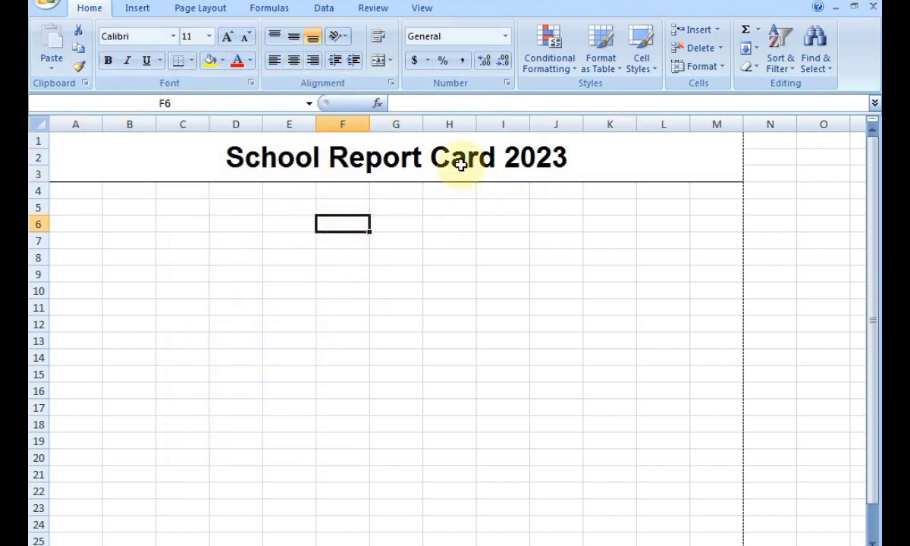
# Merge and centre E4:J5 and enter the subtitle 'Report Of Annual Exam'.
pyautogui.click(274, 187)
pyautogui.moveTo(274, 187); pyautogui.dragTo(567, 209)
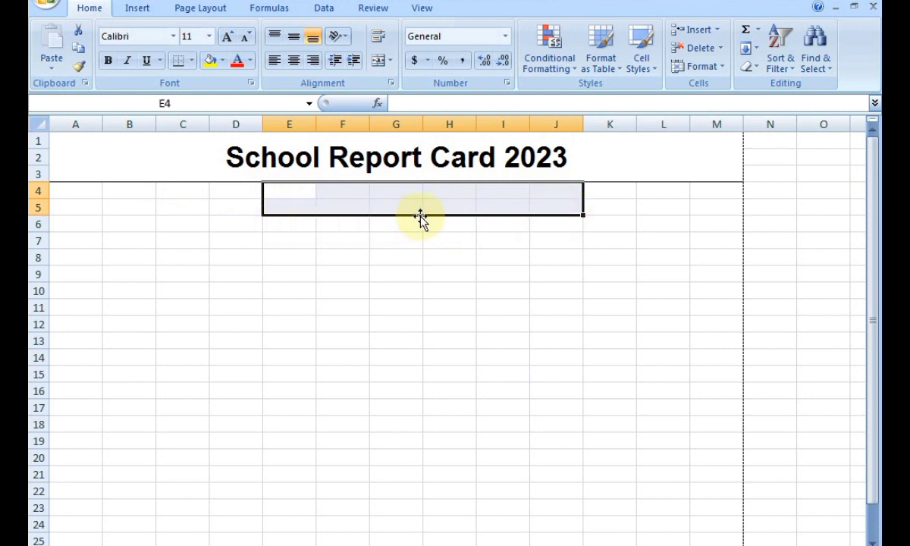
pyautogui.click(377, 62)
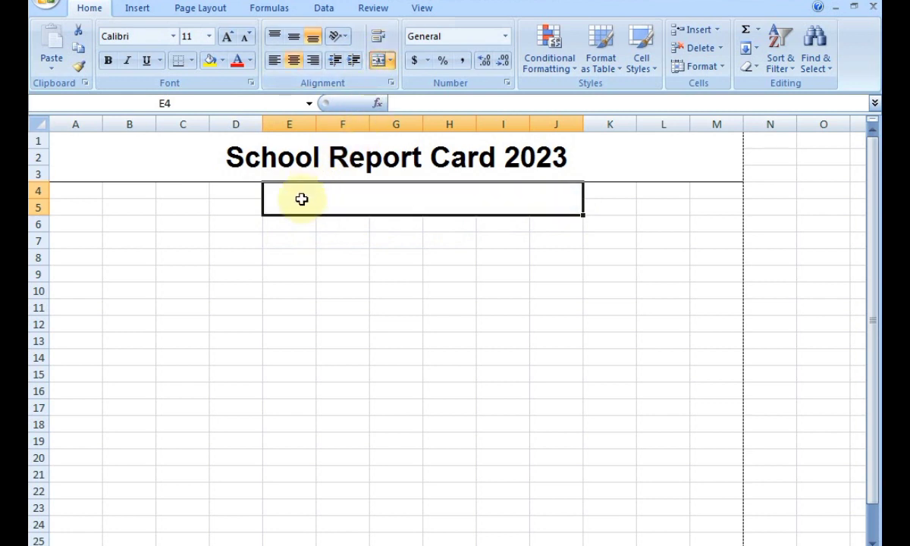
pyautogui.write('Repo')
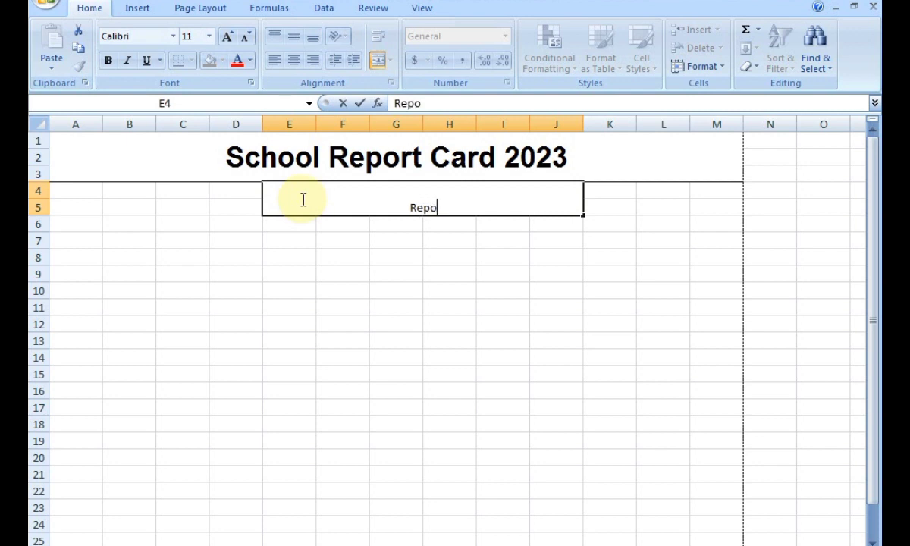
pyautogui.write('rt of')
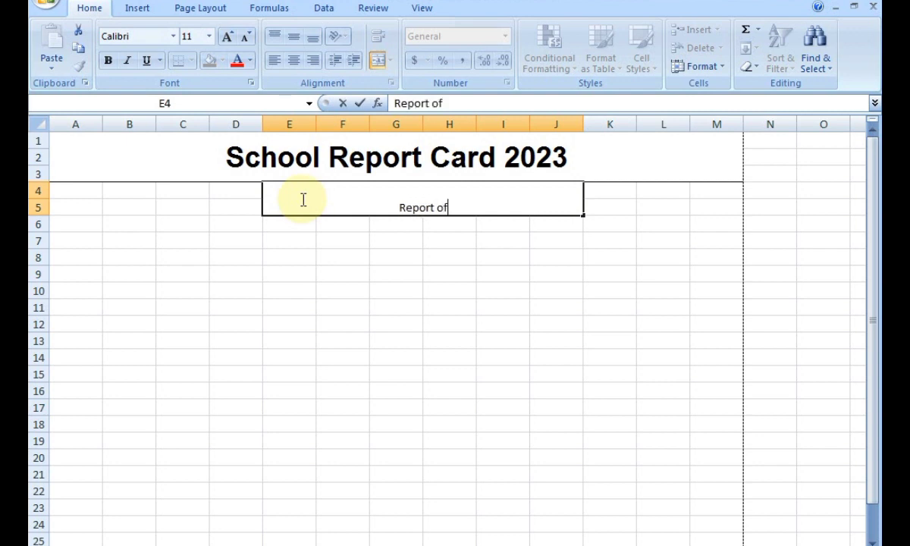
pyautogui.press('BackSpace')
pyautogui.press('BackSpace')
pyautogui.write('Of Annu')
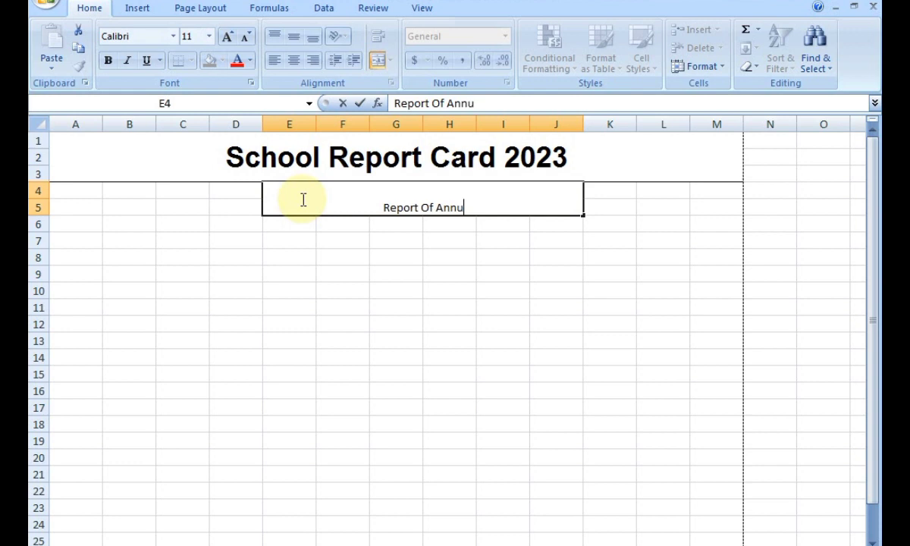
pyautogui.write('al E')
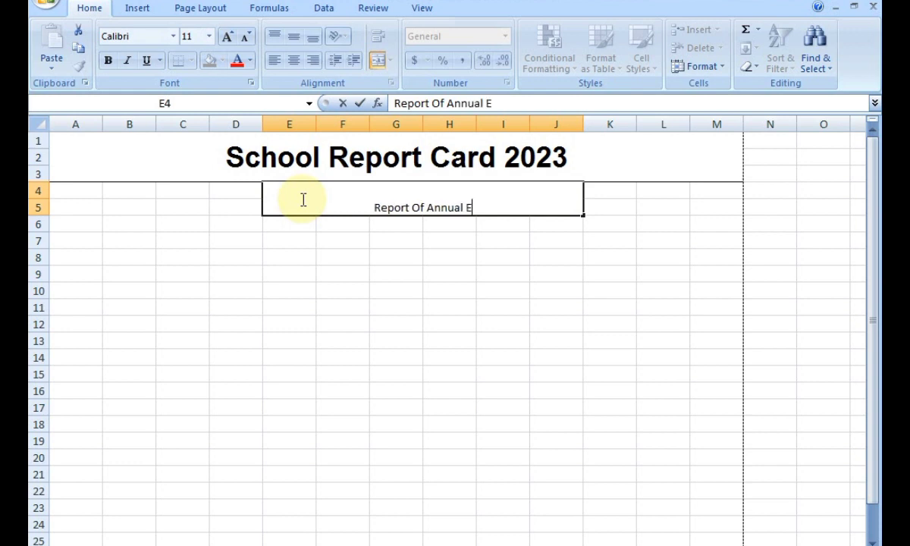
pyautogui.write('xam')
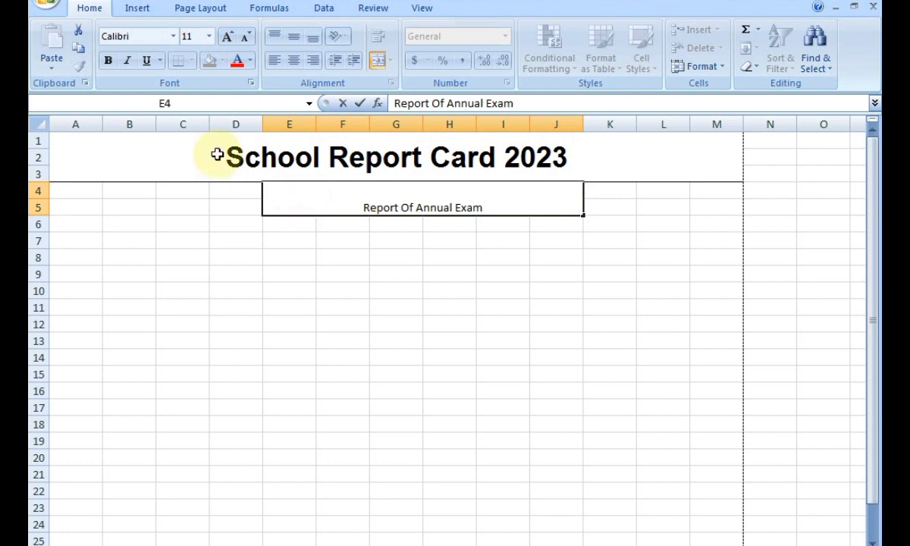
pyautogui.click(372, 306)
# Format the subtitle as 20-point Arial, vertically centred, with a bottom border.
pyautogui.click(376, 197)
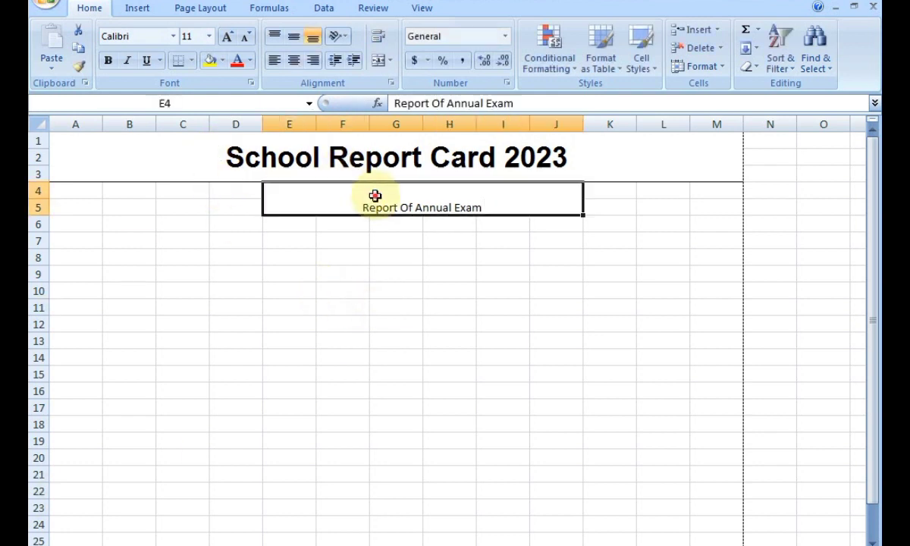
pyautogui.click(174, 38)
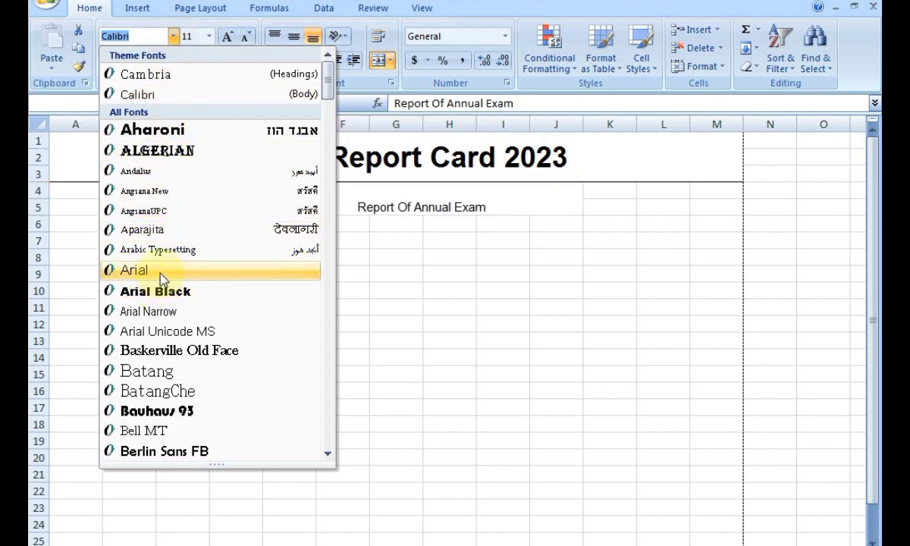
pyautogui.click(160, 273)
pyautogui.click(228, 37)
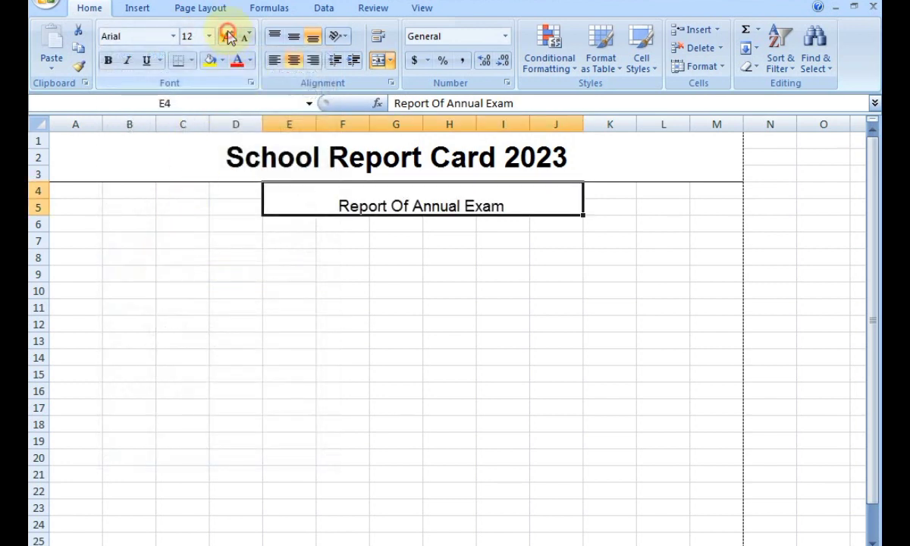
pyautogui.click(229, 36)
pyautogui.click(228, 36)
pyautogui.click(228, 36)
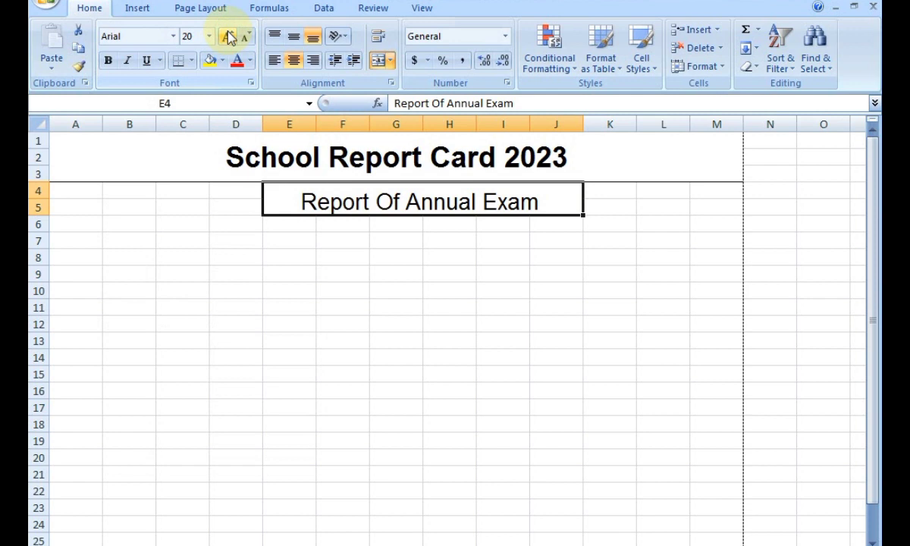
pyautogui.click(294, 41)
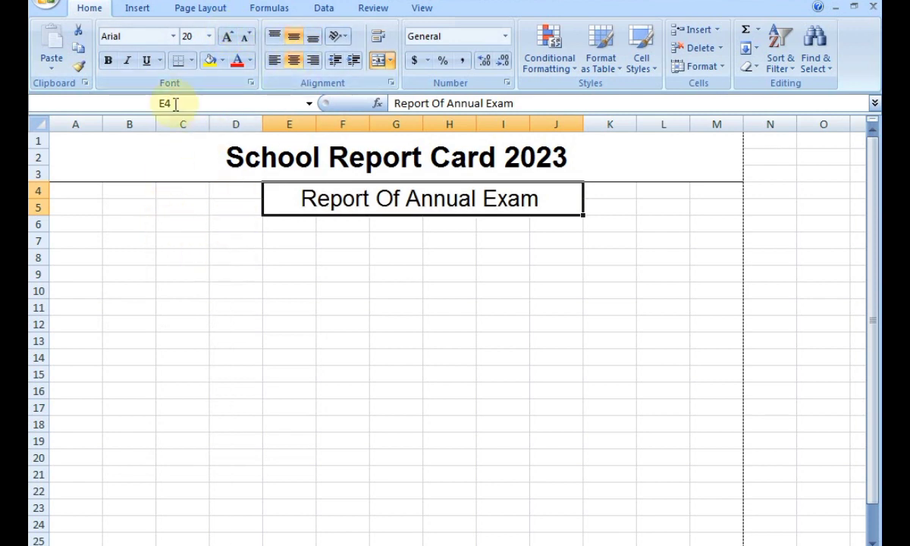
pyautogui.click(179, 61)
pyautogui.click(395, 343)
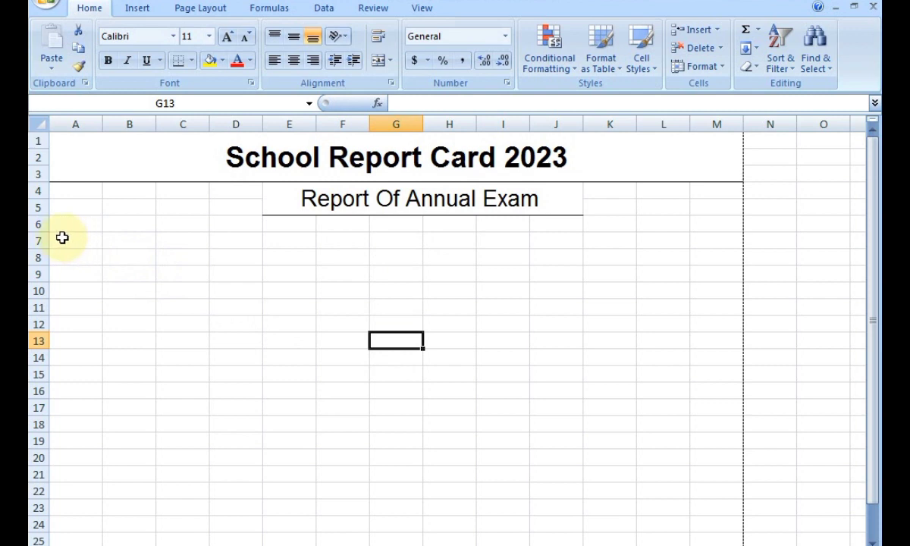
# Put a Class label in A7 with a merged, underlined B7:C7 entry blank.
pyautogui.click(71, 240)
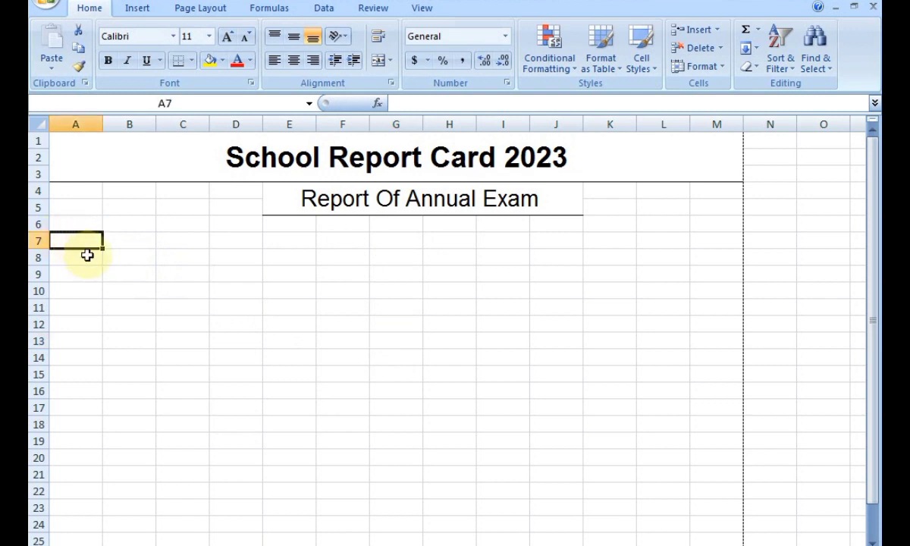
pyautogui.write('C')
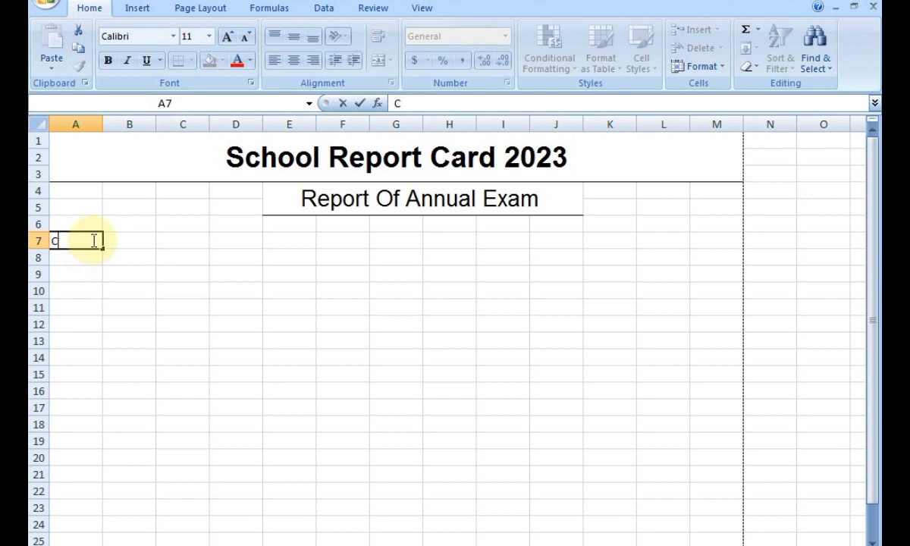
pyautogui.write('lass')
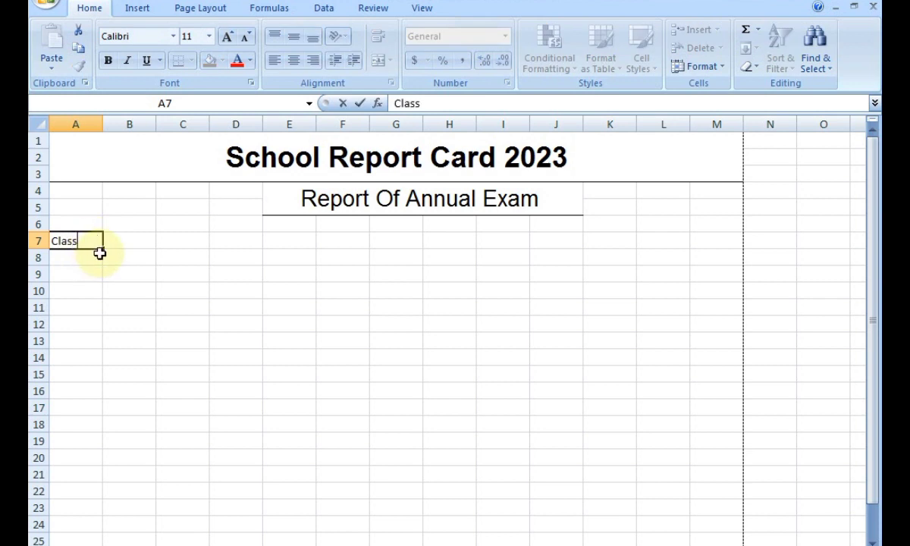
pyautogui.click(124, 236)
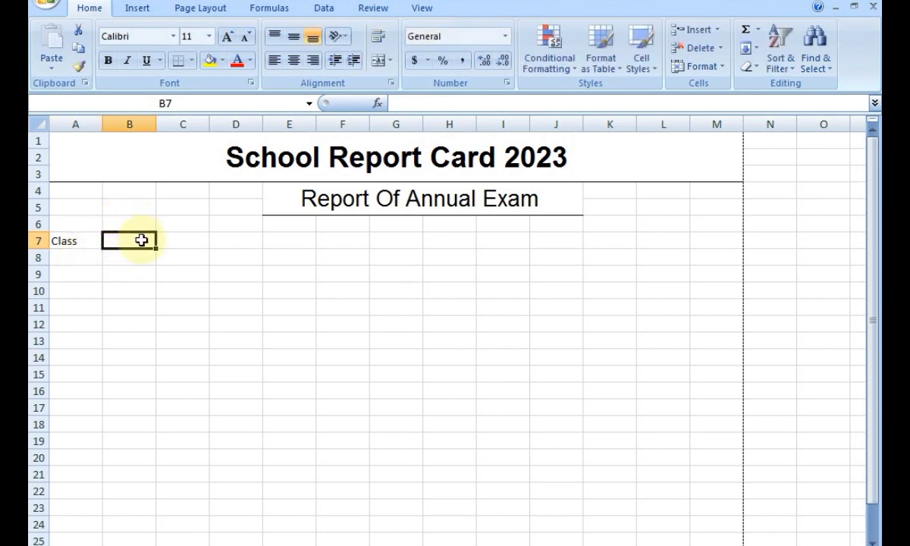
pyautogui.moveTo(181, 240); pyautogui.dragTo(125, 237)
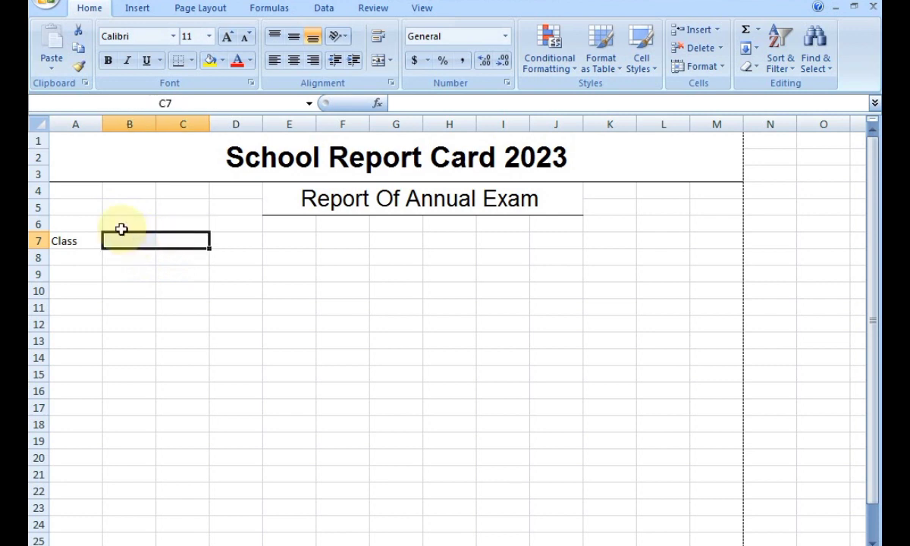
pyautogui.click(377, 61)
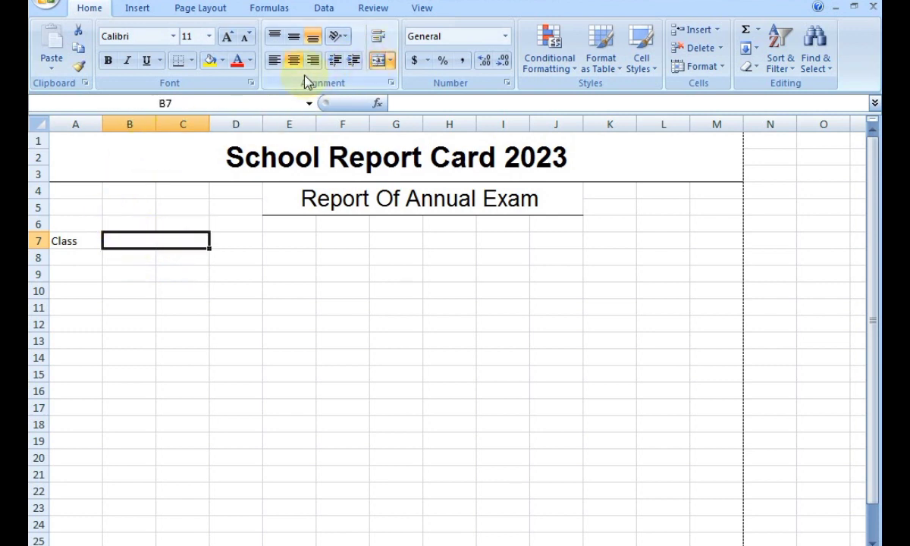
pyautogui.click(180, 67)
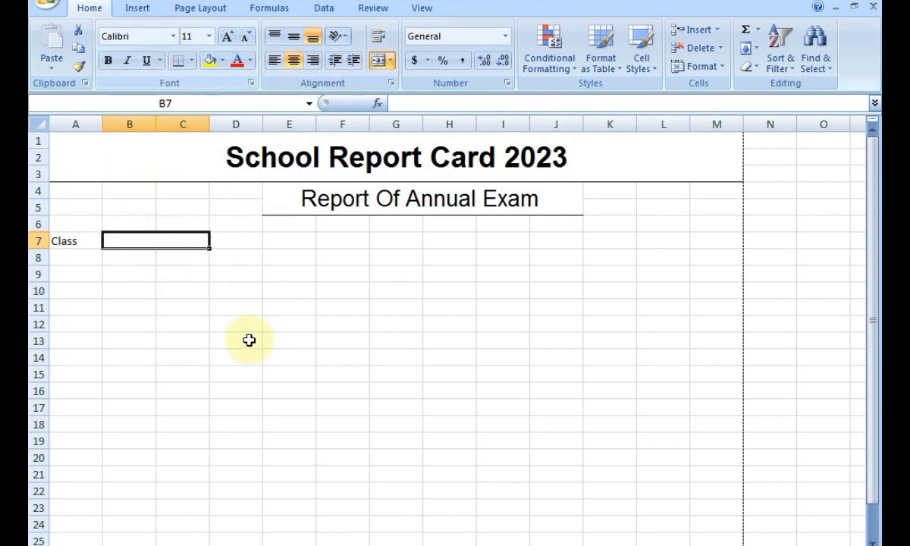
pyautogui.click(248, 339)
# Put a G.R.No. label in G7 with a merged, underlined H7:I7 entry blank.
pyautogui.click(390, 240)
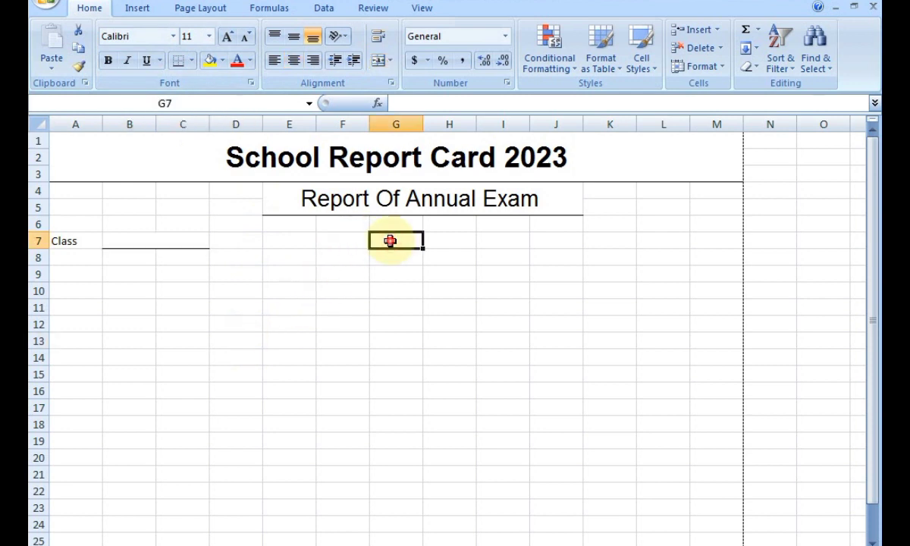
pyautogui.write('G.R.No.')
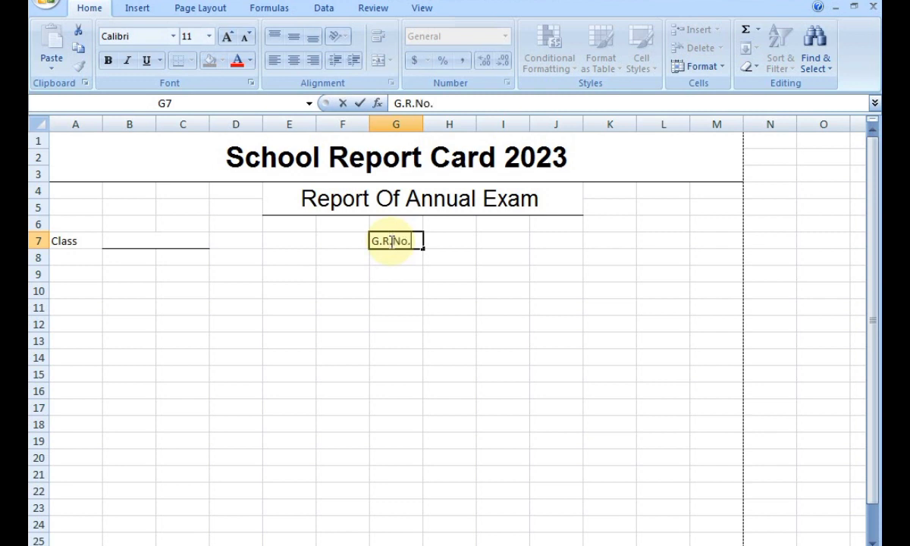
pyautogui.moveTo(455, 240); pyautogui.dragTo(488, 241)
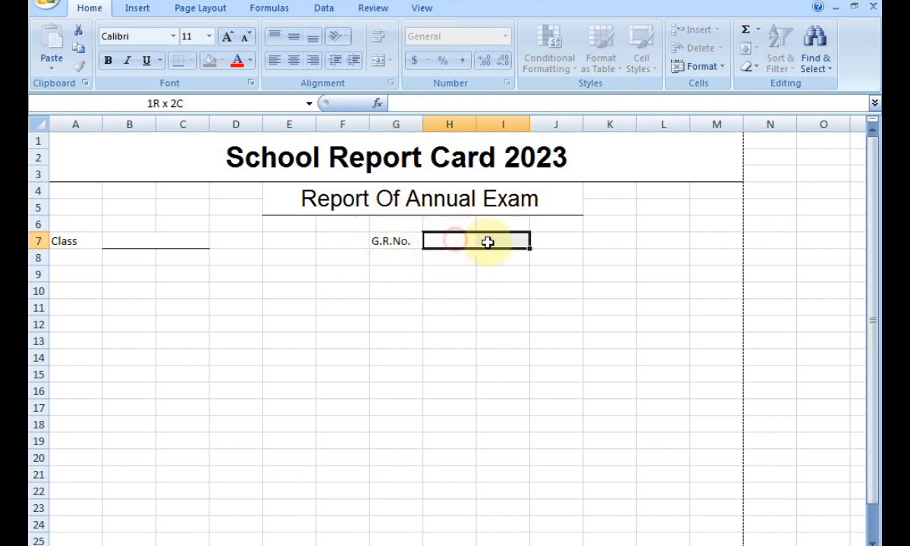
pyautogui.click(379, 60)
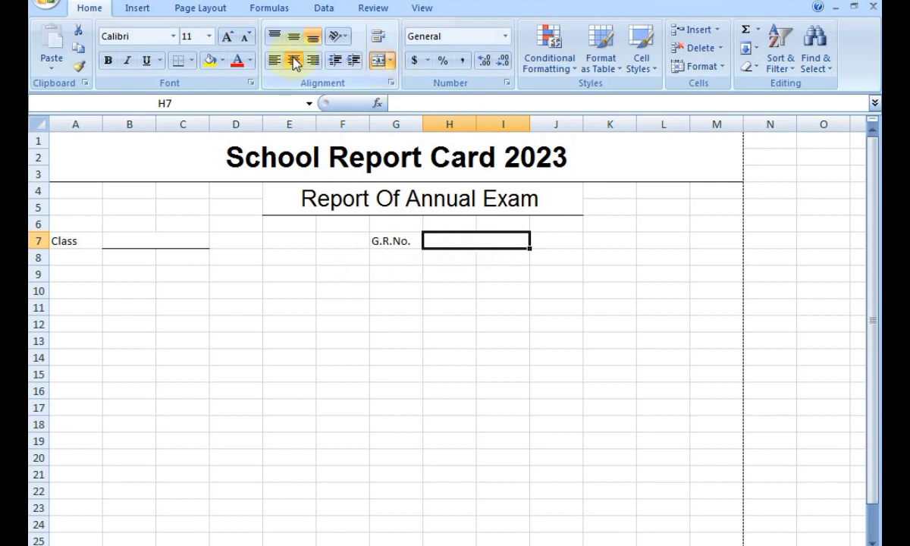
pyautogui.click(179, 60)
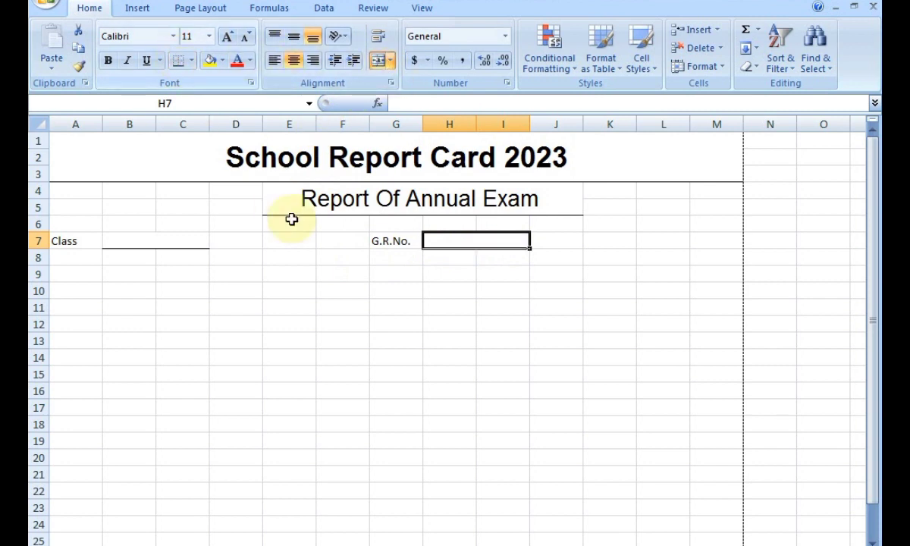
pyautogui.click(402, 340)
# Place the Roll No. label in K7, clearing the copy first typed in L7.
pyautogui.click(643, 242)
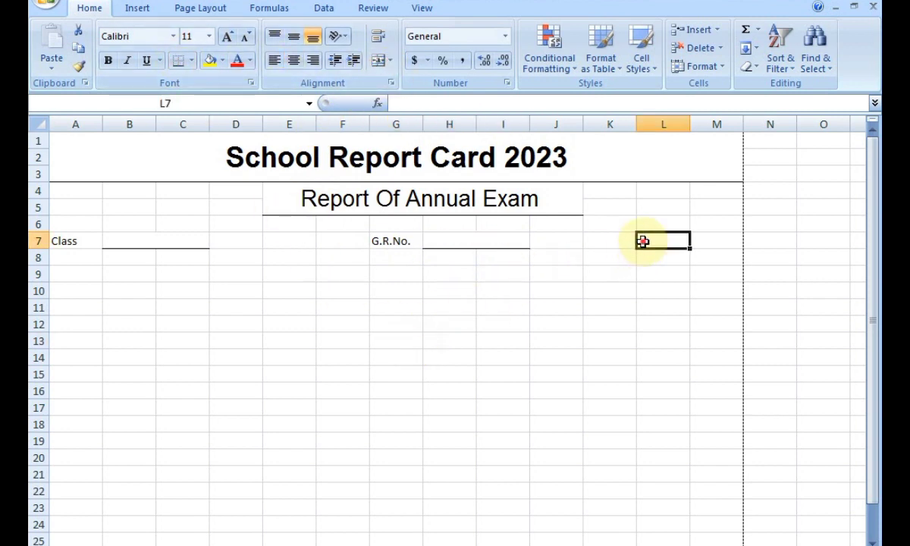
pyautogui.click(620, 245)
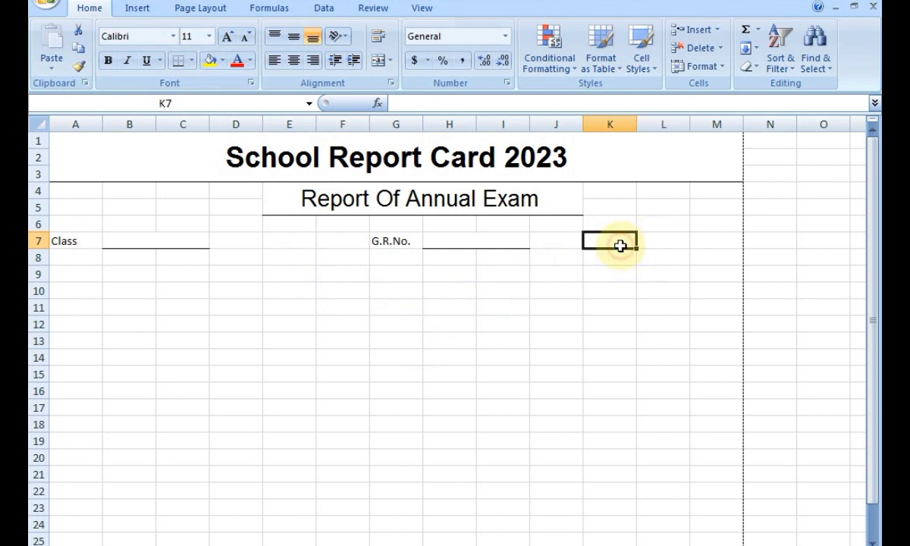
pyautogui.click(652, 241)
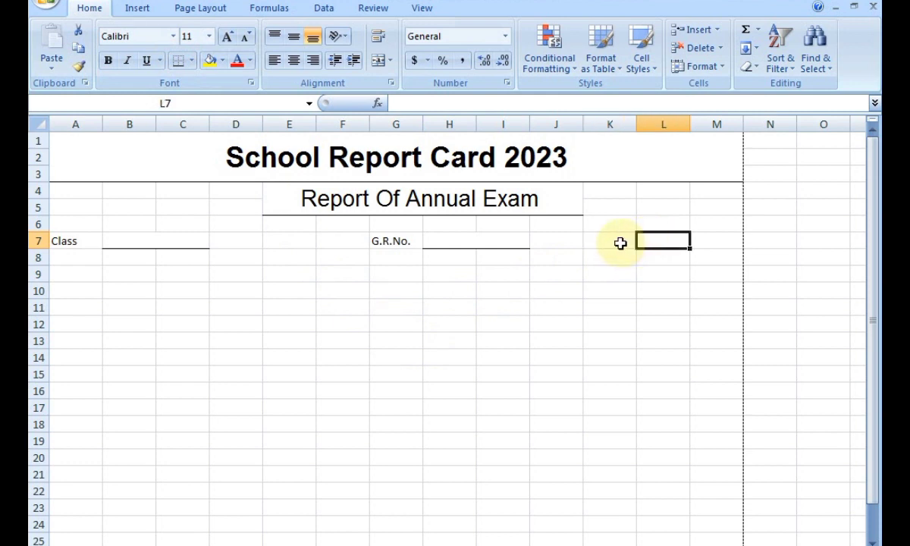
pyautogui.write('Roll No.')
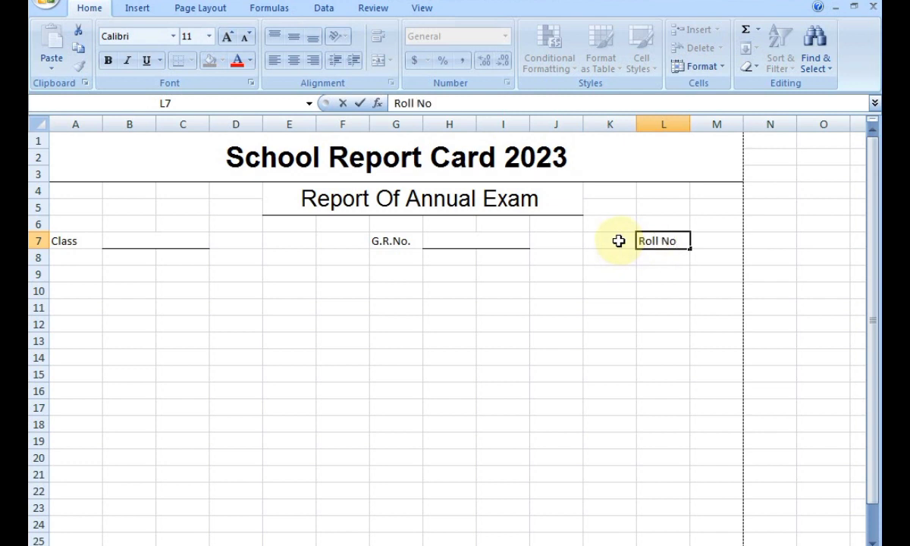
pyautogui.click(700, 240)
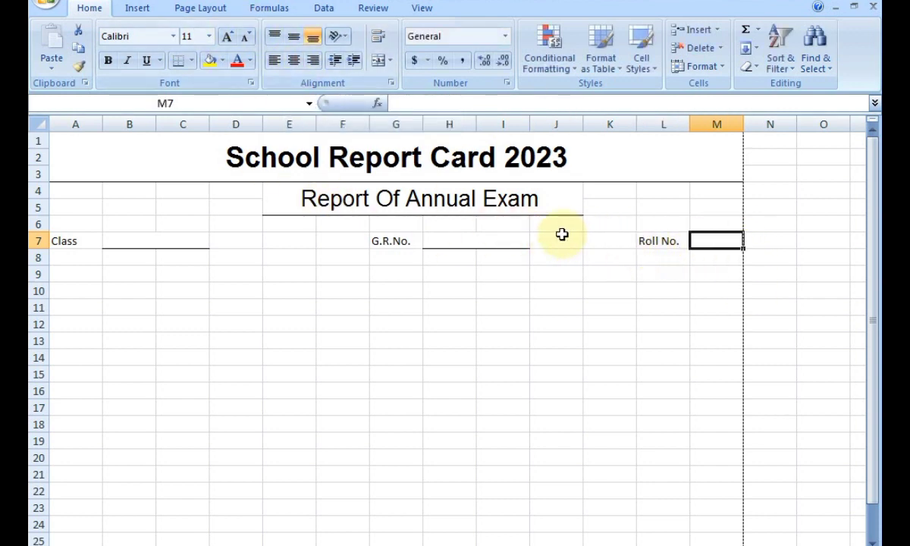
pyautogui.click(646, 240)
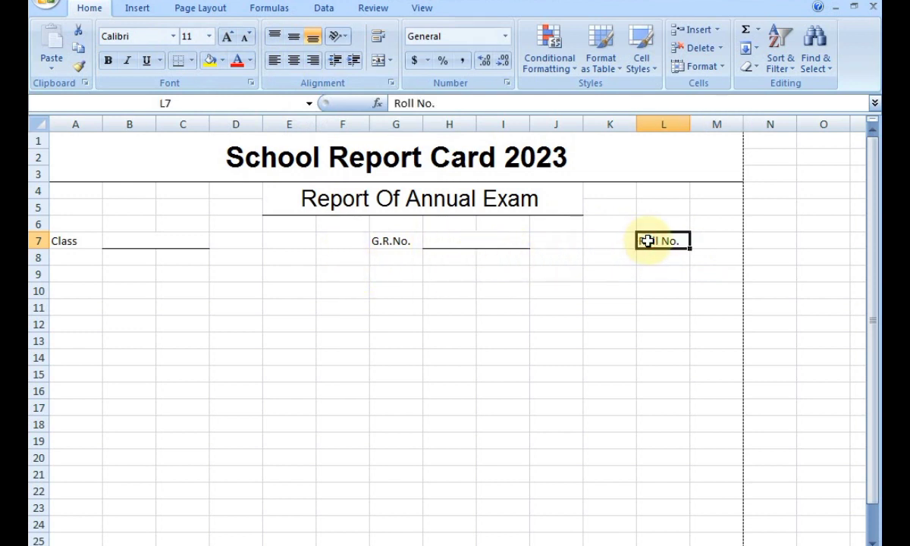
pyautogui.press('BackSpace')
pyautogui.click(600, 243)
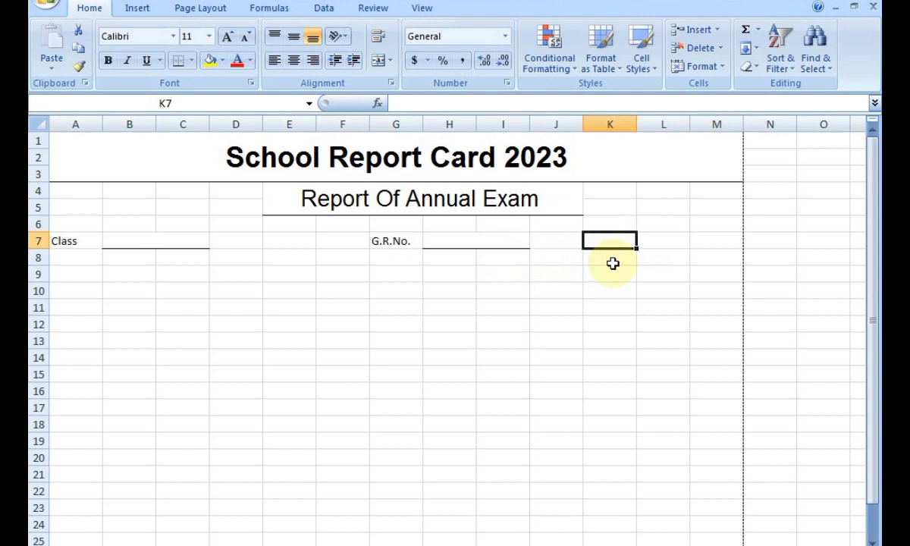
pyautogui.write('Roll No.')
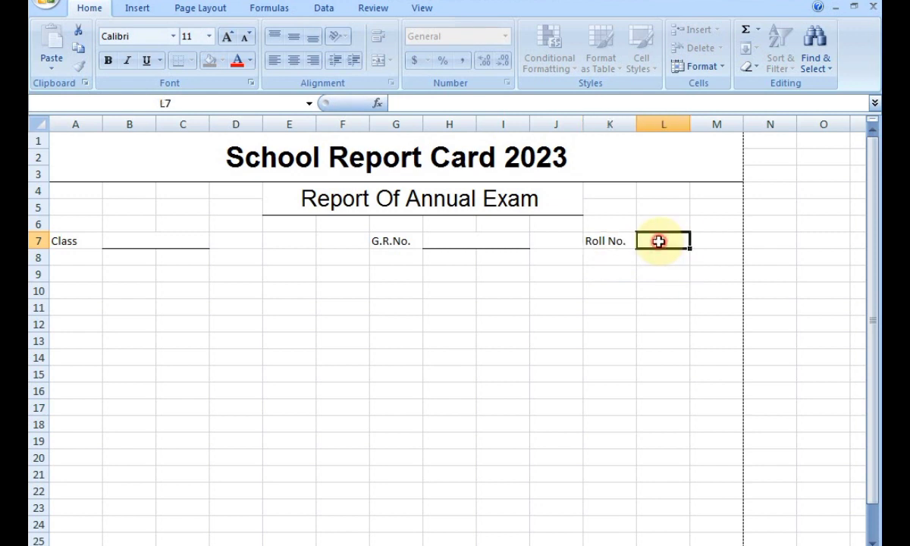
# Merge L7:M7 and give it a bottom border as the Roll No. entry blank.
pyautogui.moveTo(661, 241); pyautogui.dragTo(690, 240)
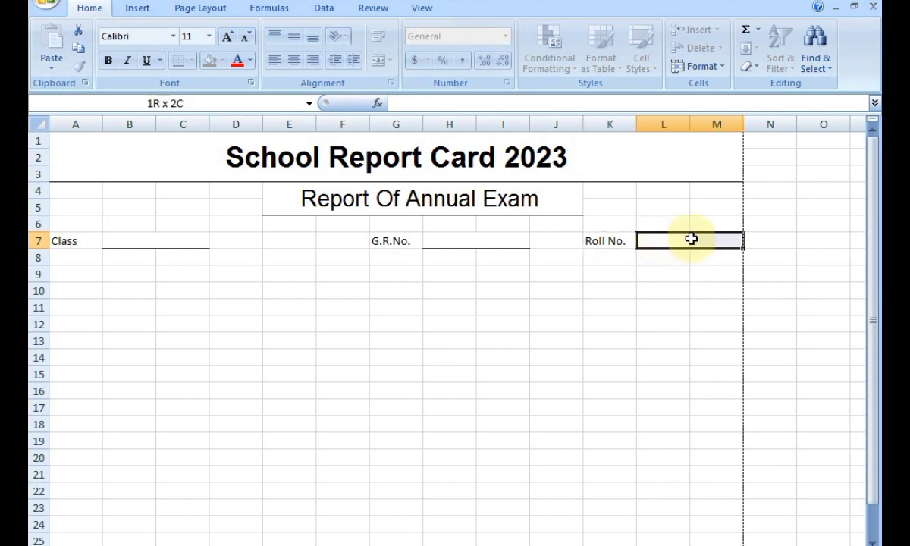
pyautogui.click(379, 60)
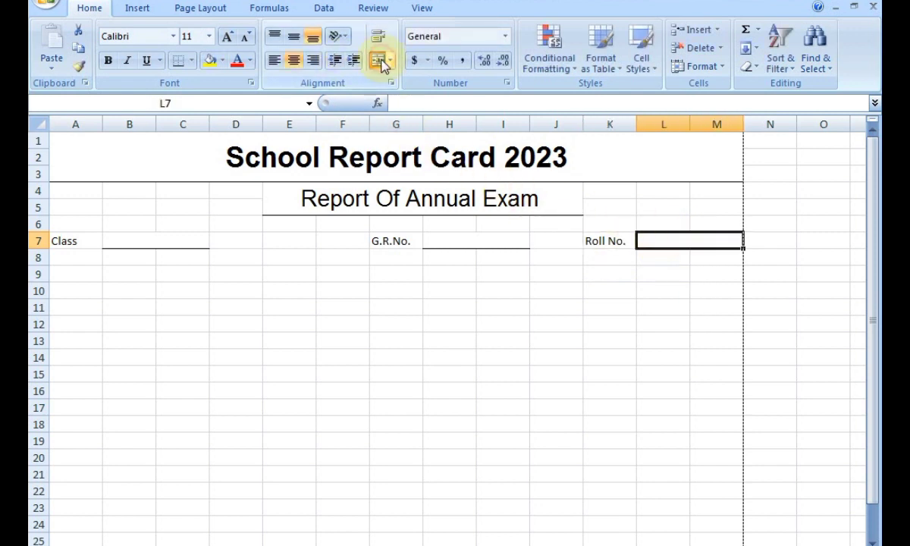
pyautogui.click(182, 62)
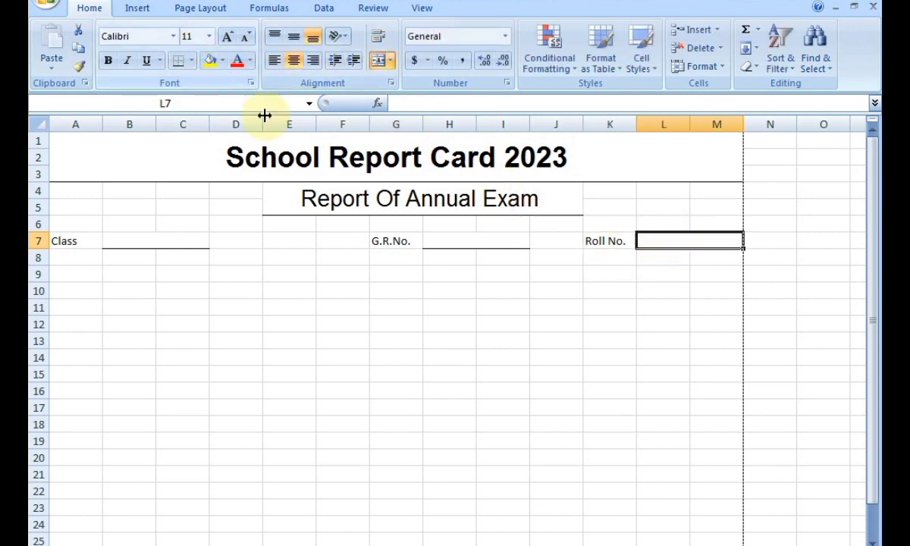
pyautogui.click(414, 355)
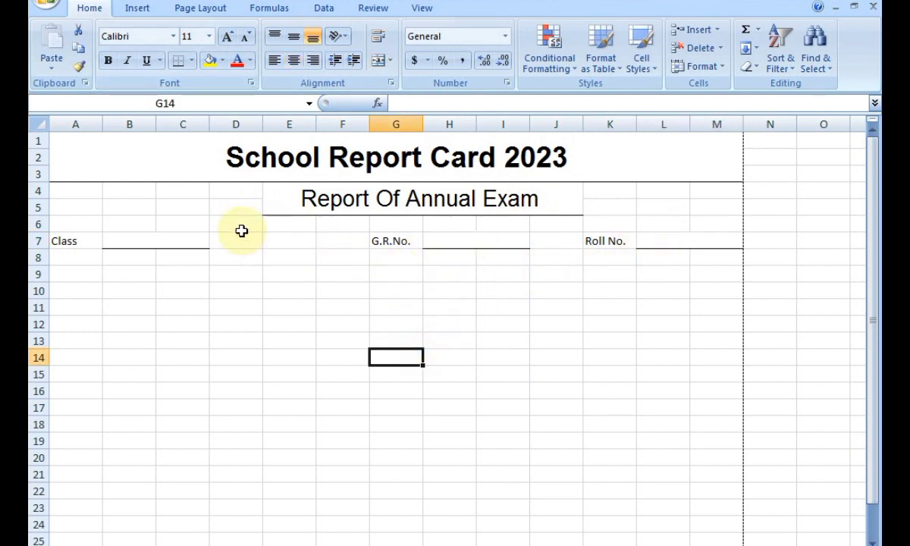
# Move the G.R.No. label from G7 to F7 by copying it and clearing G7.
pyautogui.click(378, 241)
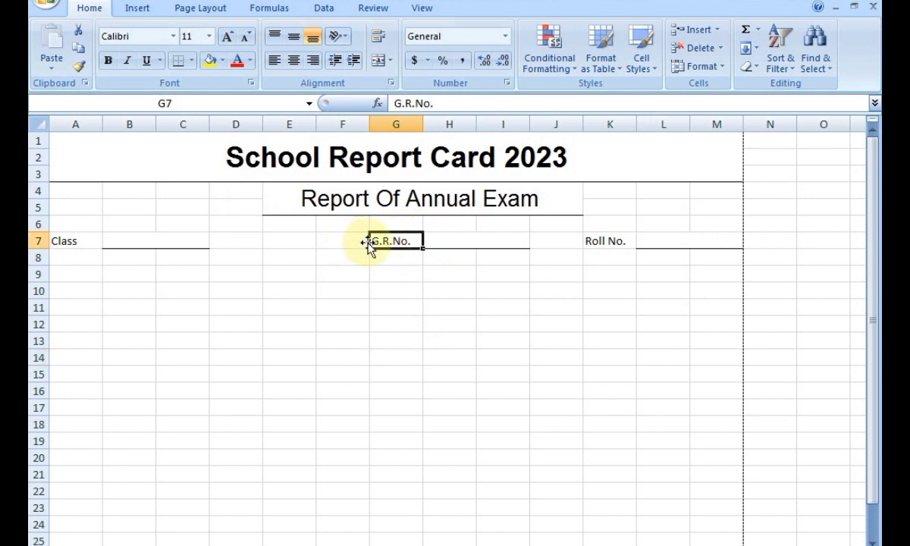
pyautogui.hotkey('ctrl', 'c')
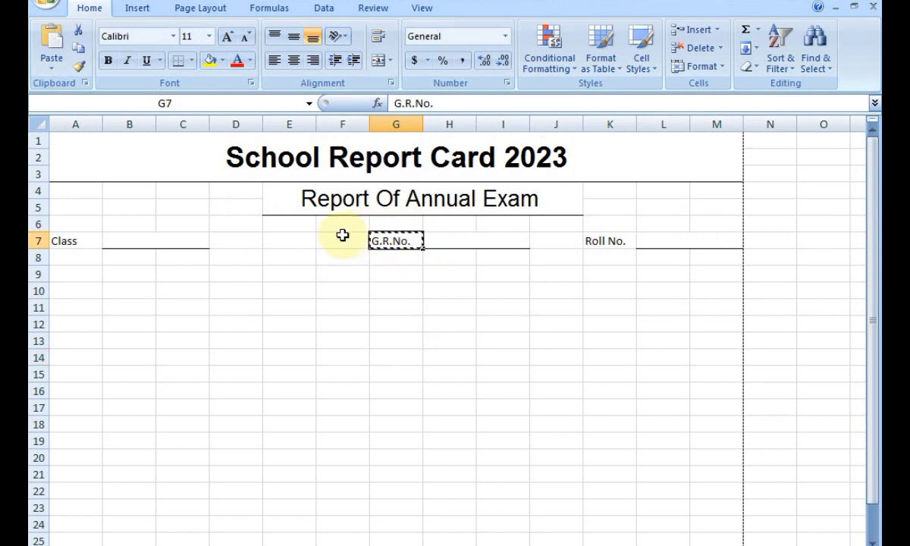
pyautogui.click(335, 238)
pyautogui.hotkey('ctrl', 'v')
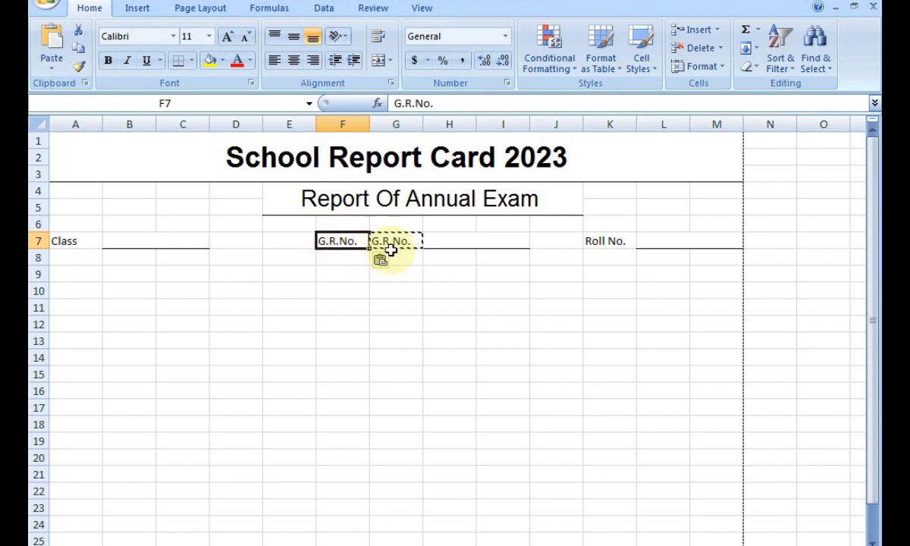
pyautogui.click(391, 242)
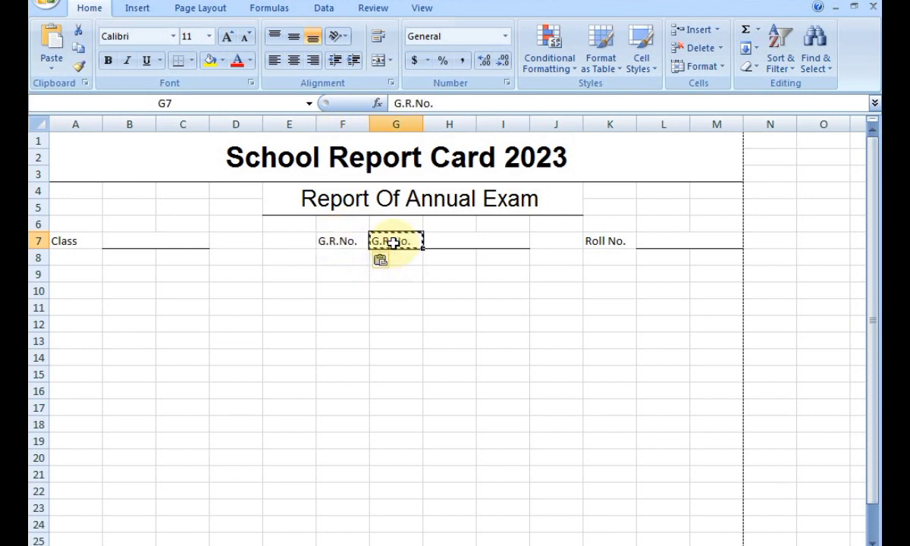
pyautogui.press('Delete')
pyautogui.click(407, 270)
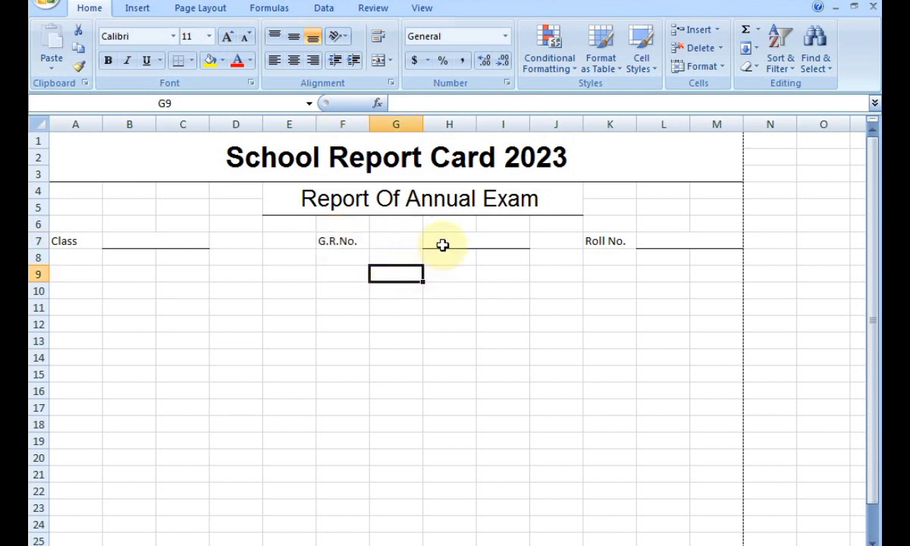
# Merge G7:H7 and underline it with a bottom border.
pyautogui.click(442, 244)
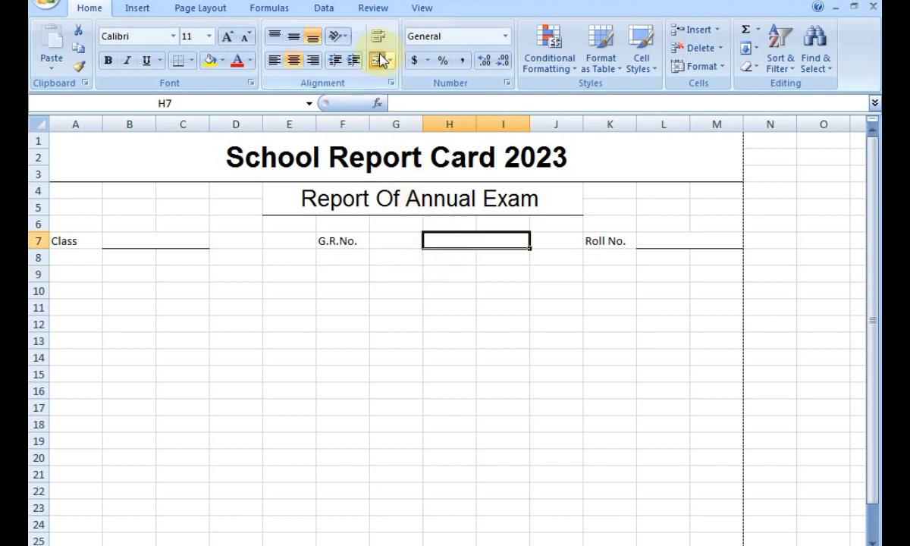
pyautogui.moveTo(386, 226); pyautogui.dragTo(447, 240)
pyautogui.click(417, 286)
pyautogui.click(381, 62)
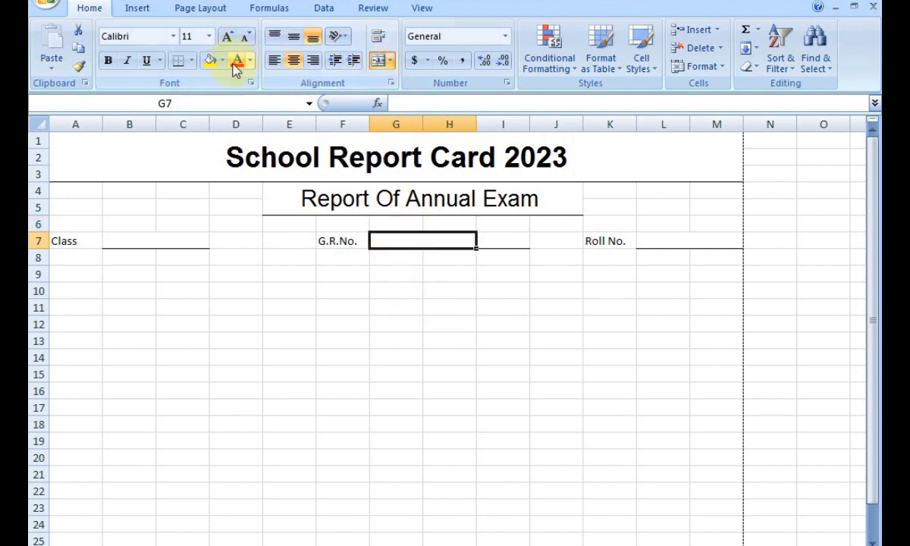
pyautogui.click(180, 64)
pyautogui.click(342, 340)
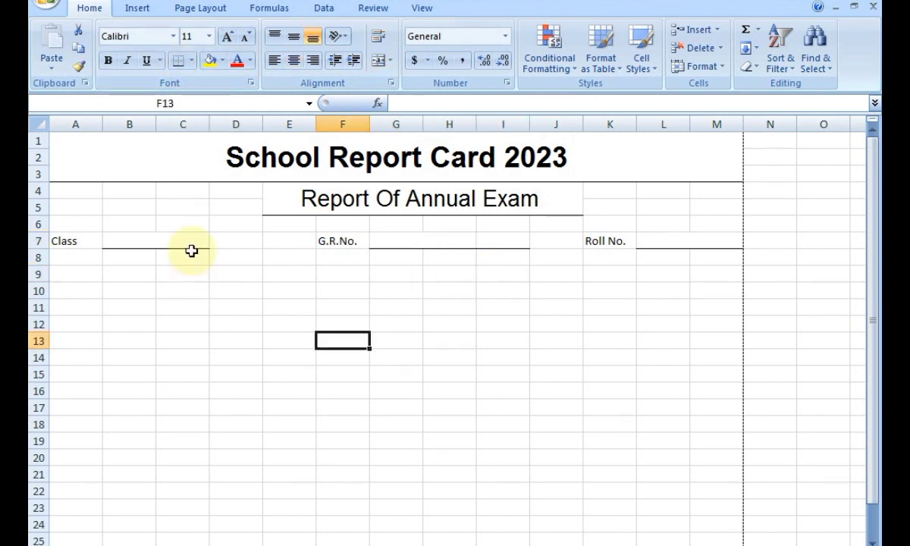
# Centre the Class, G.R.No. and Roll No. labels in A7, F7 and K7.
pyautogui.click(86, 243)
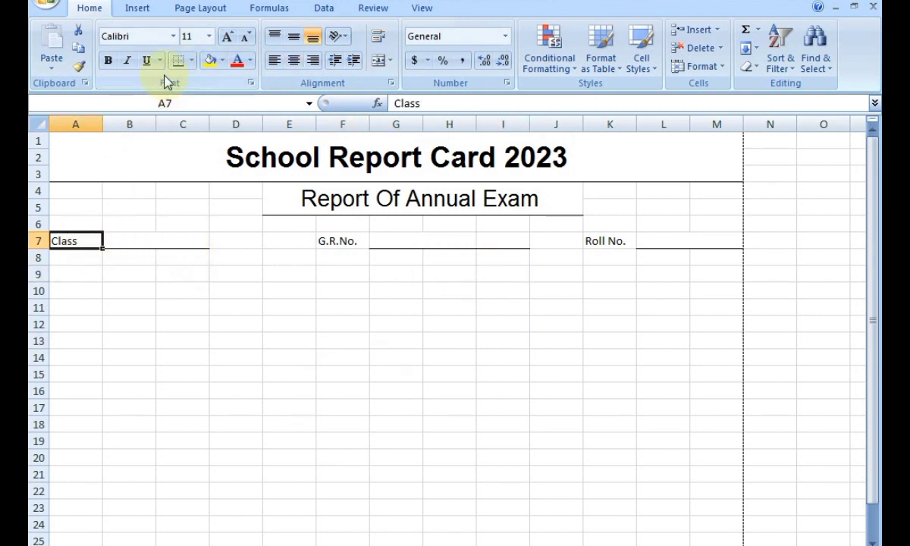
pyautogui.click(294, 65)
pyautogui.click(339, 241)
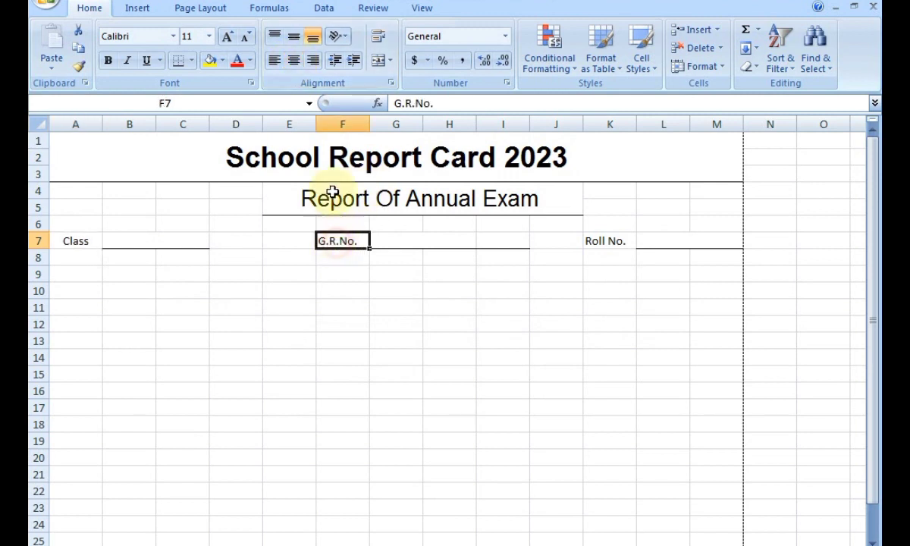
pyautogui.click(293, 61)
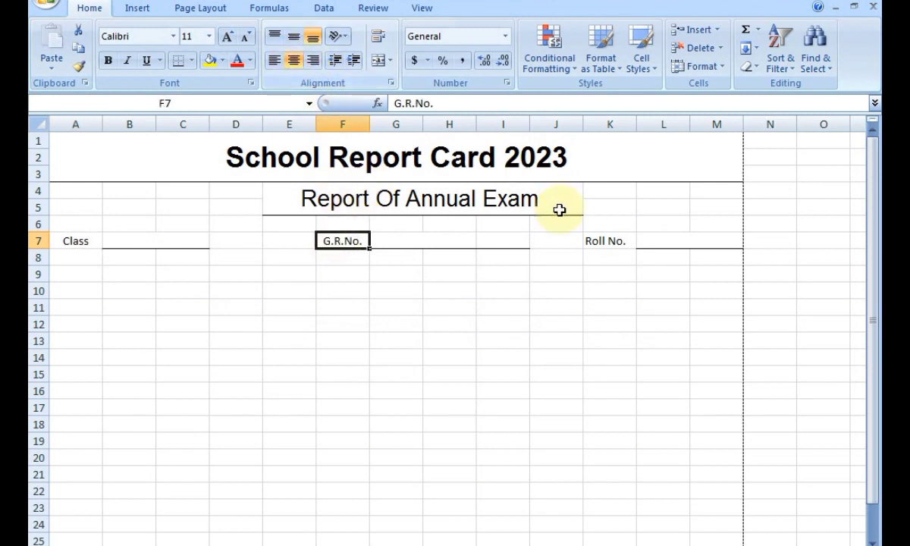
pyautogui.click(596, 241)
pyautogui.click(293, 60)
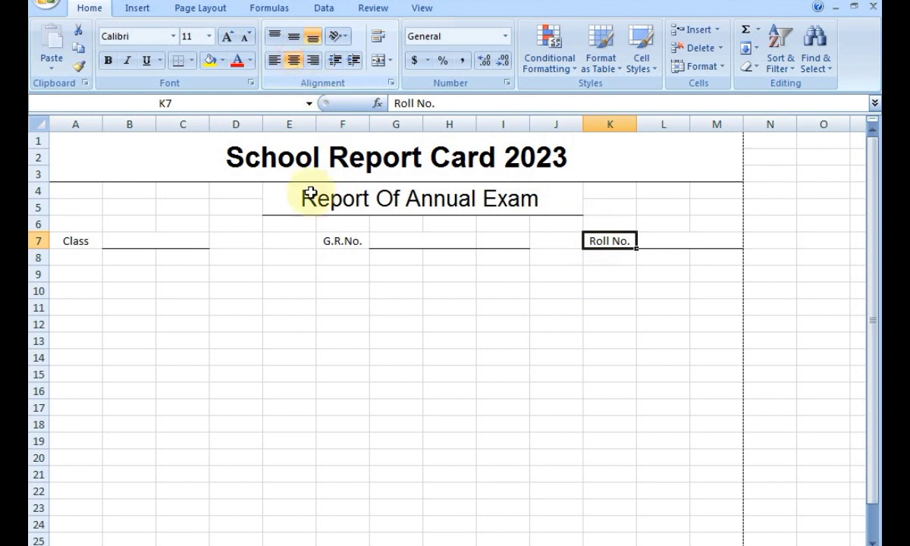
# Enter the class as bold 5-A and the G.R.No. as 1025.
pyautogui.click(162, 242)
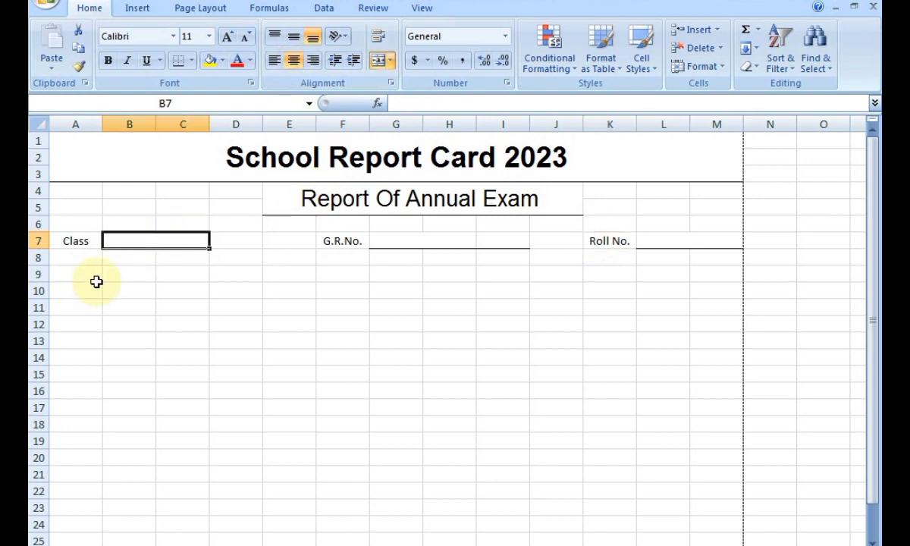
pyautogui.write('5-A')
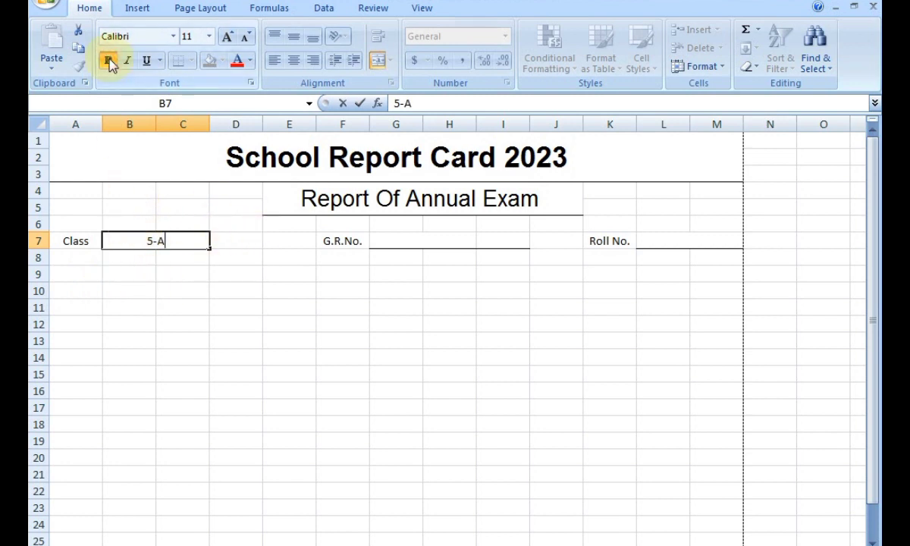
pyautogui.click(242, 256)
pyautogui.click(189, 241)
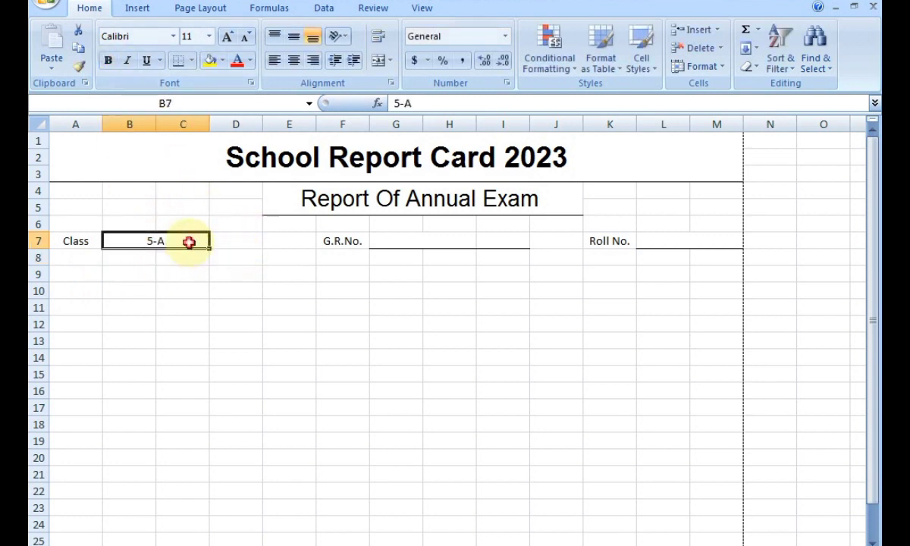
pyautogui.click(107, 60)
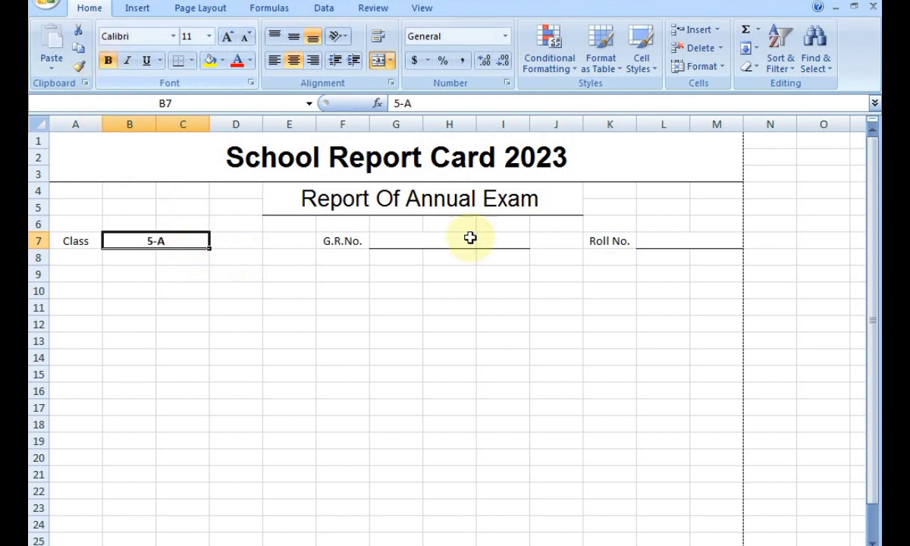
pyautogui.click(420, 241)
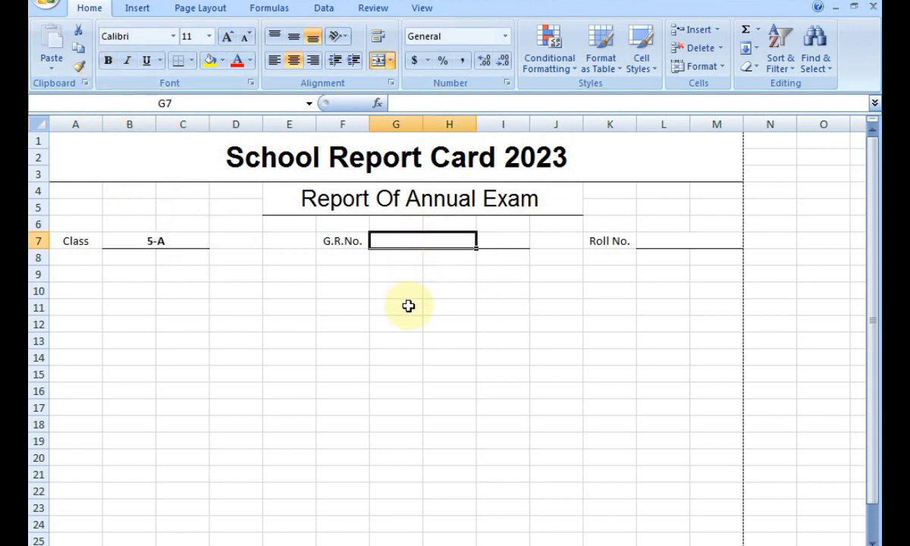
pyautogui.write('1025')
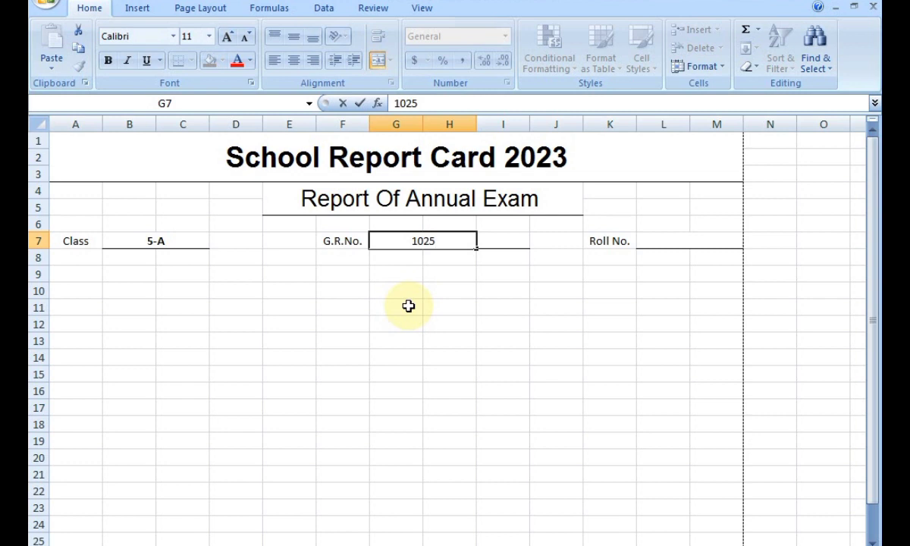
pyautogui.click(488, 296)
pyautogui.click(441, 242)
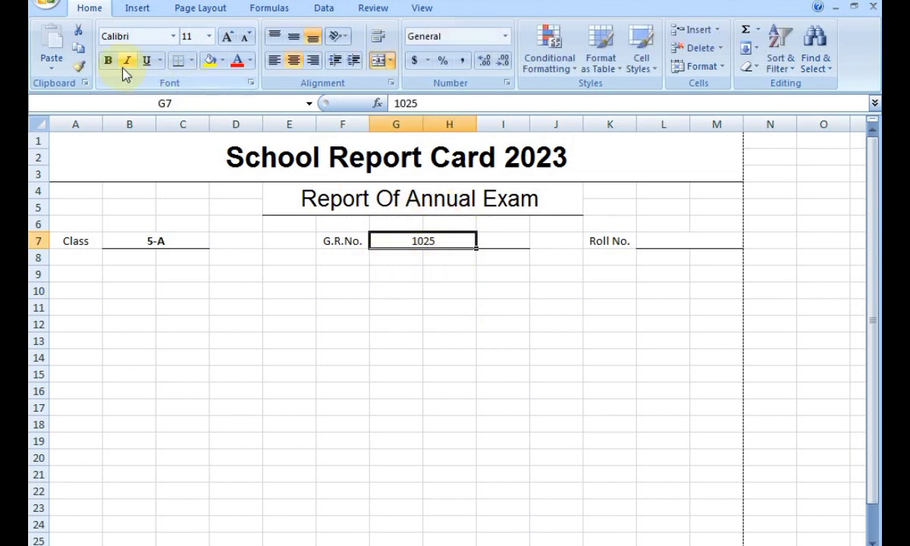
# Enter the Roll No. 26 in L7 and make it bold.
pyautogui.click(664, 239)
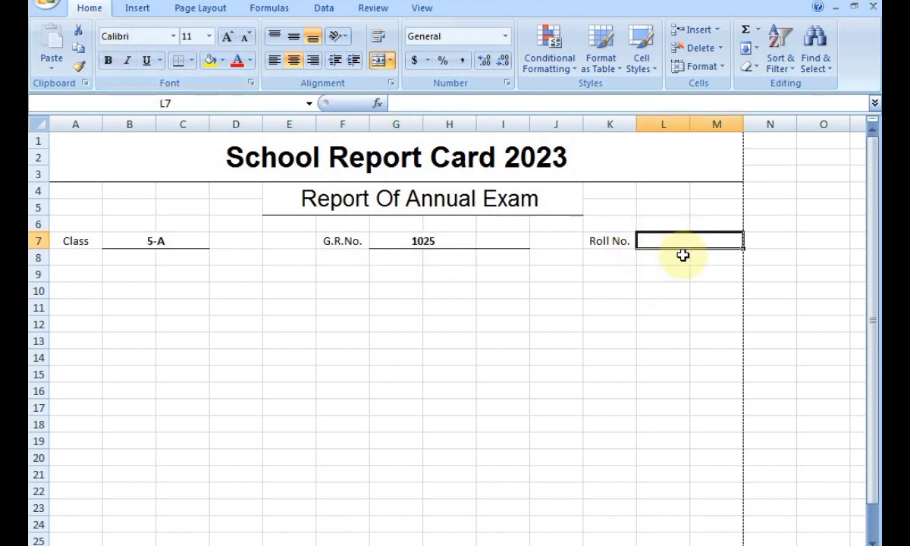
pyautogui.write('26')
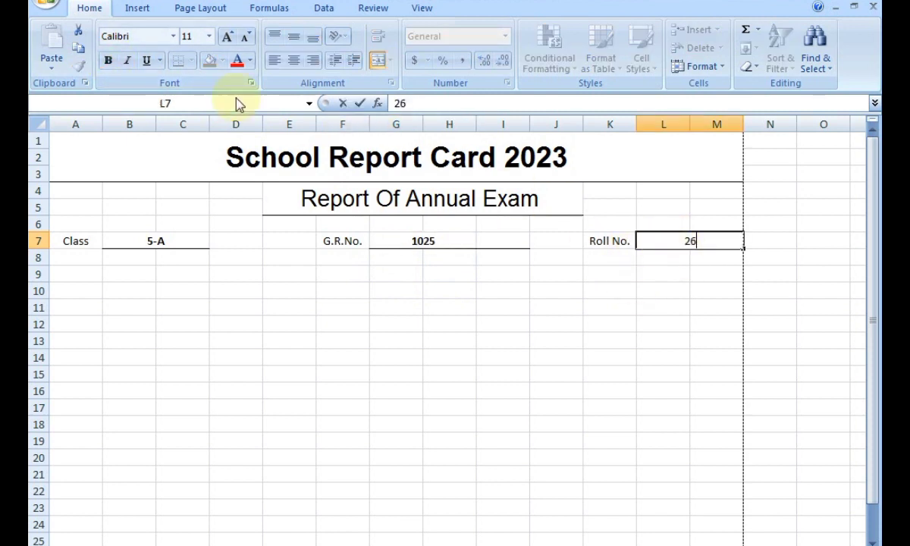
pyautogui.click(606, 357)
pyautogui.click(665, 245)
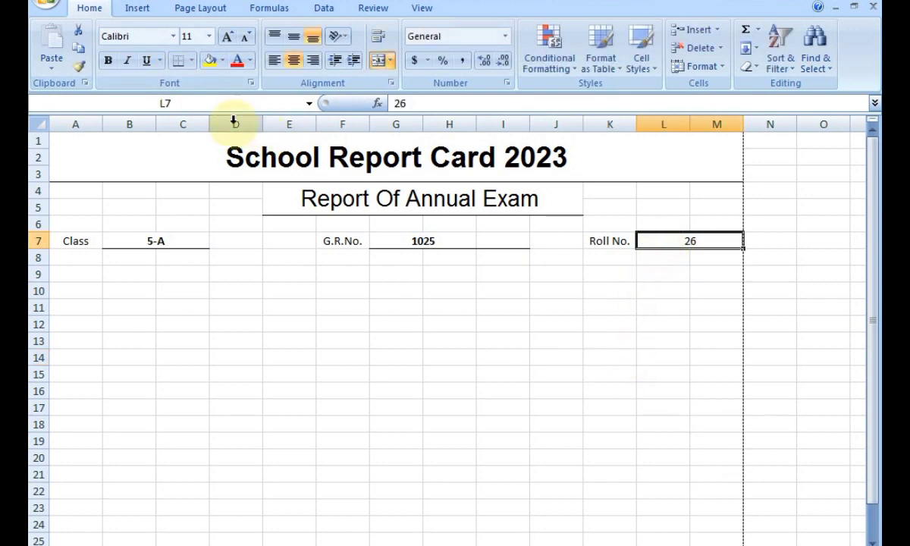
pyautogui.click(109, 61)
pyautogui.click(432, 345)
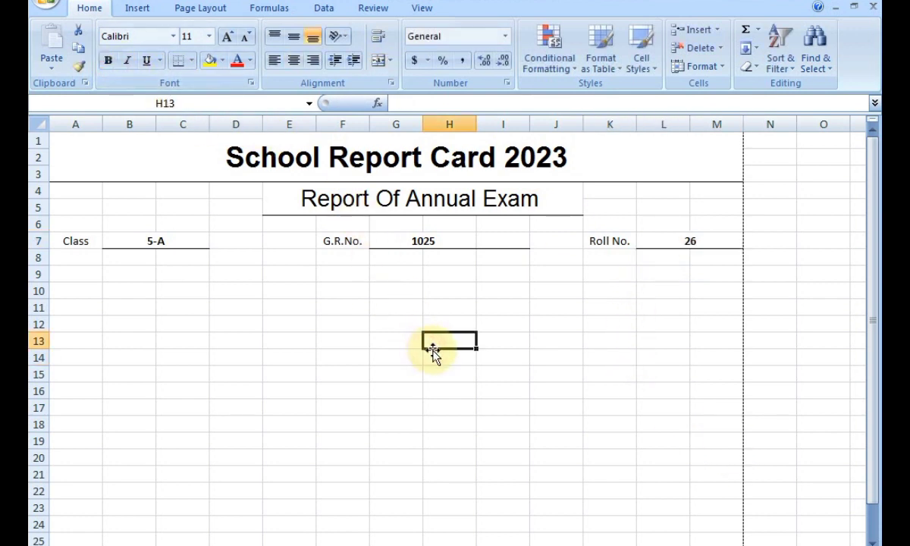
# Remove the stray bottom border from I7 with No Border.
pyautogui.click(505, 245)
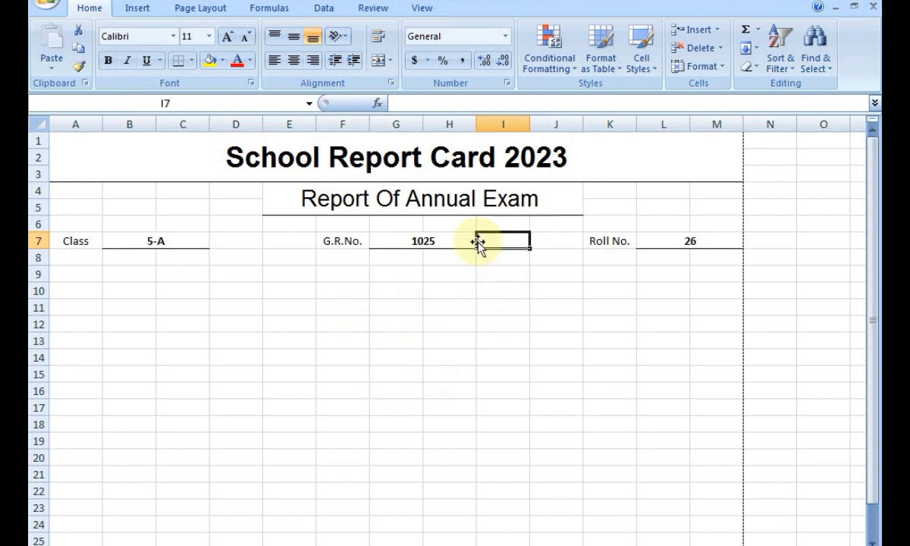
pyautogui.click(191, 61)
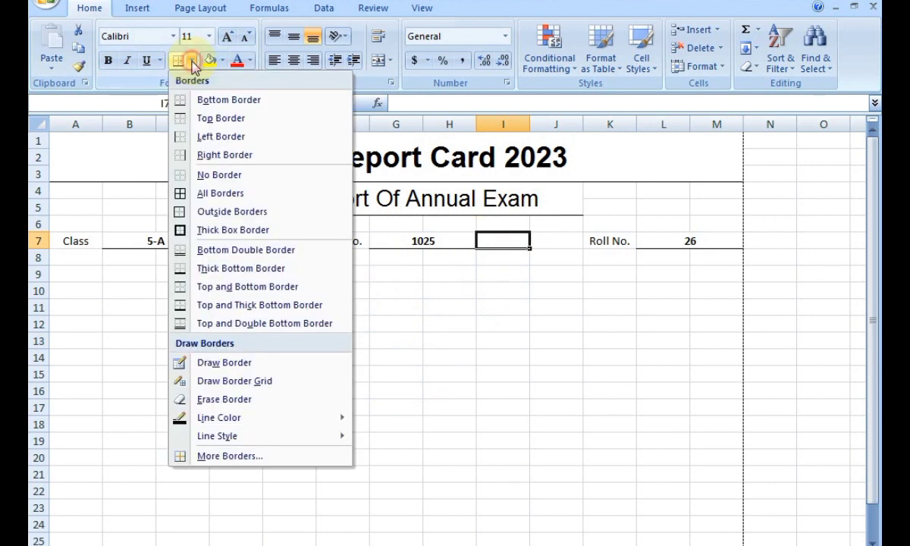
pyautogui.click(203, 173)
pyautogui.click(349, 326)
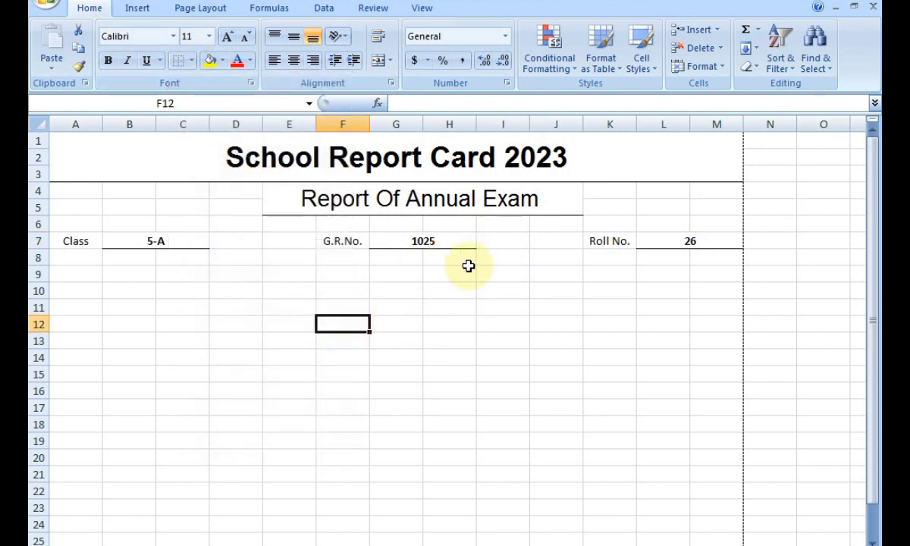
pyautogui.click(70, 275)
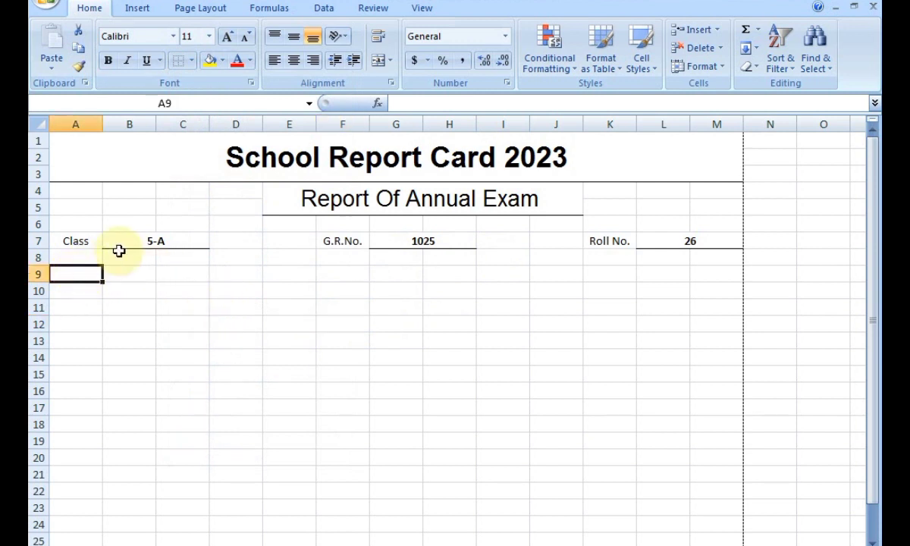
# Type Name in A9 and merge and underline B9:E9 as its entry blank.
pyautogui.write('Na')
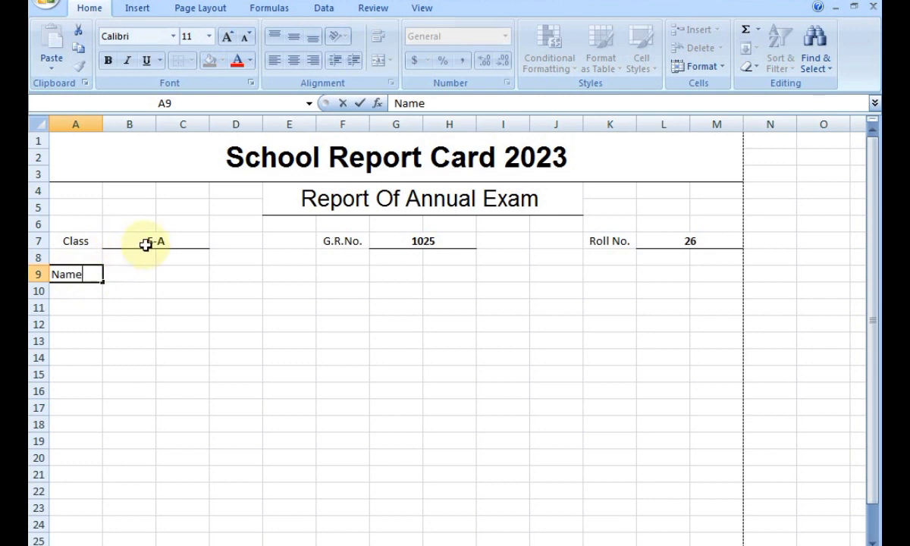
pyautogui.write('me')
pyautogui.click(132, 272)
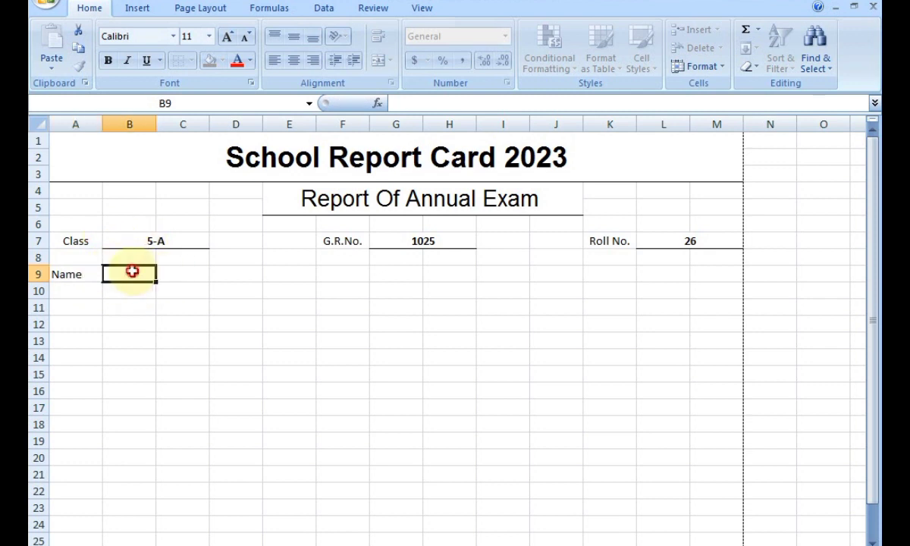
pyautogui.moveTo(300, 270); pyautogui.dragTo(140, 278)
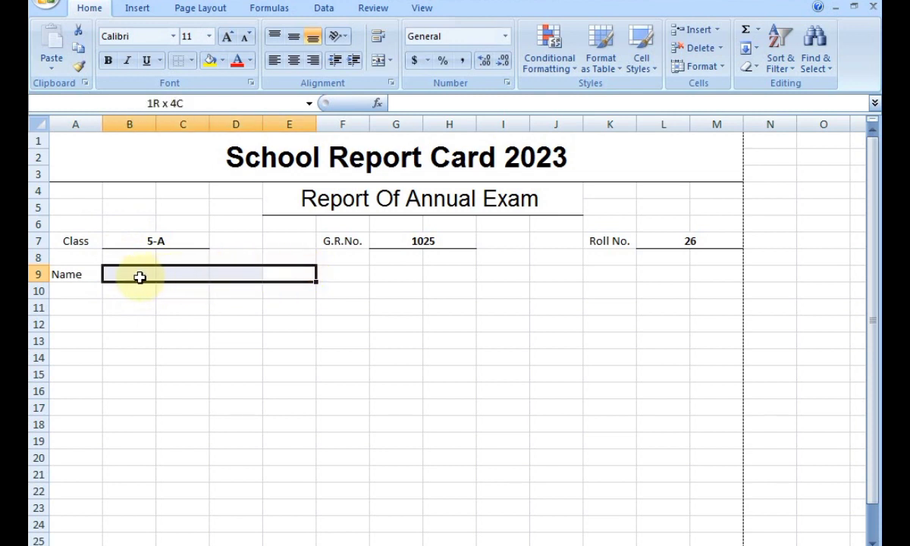
pyautogui.click(378, 60)
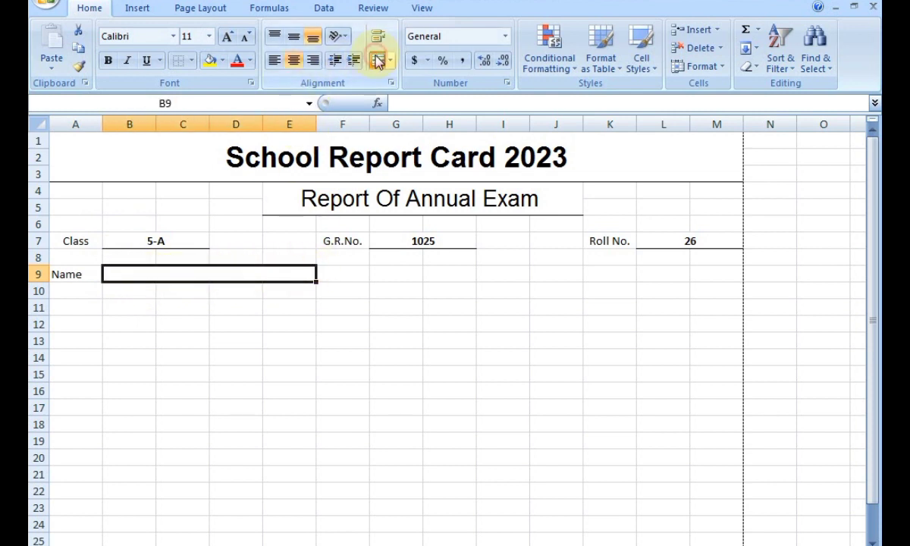
pyautogui.click(191, 60)
pyautogui.click(212, 100)
pyautogui.click(238, 357)
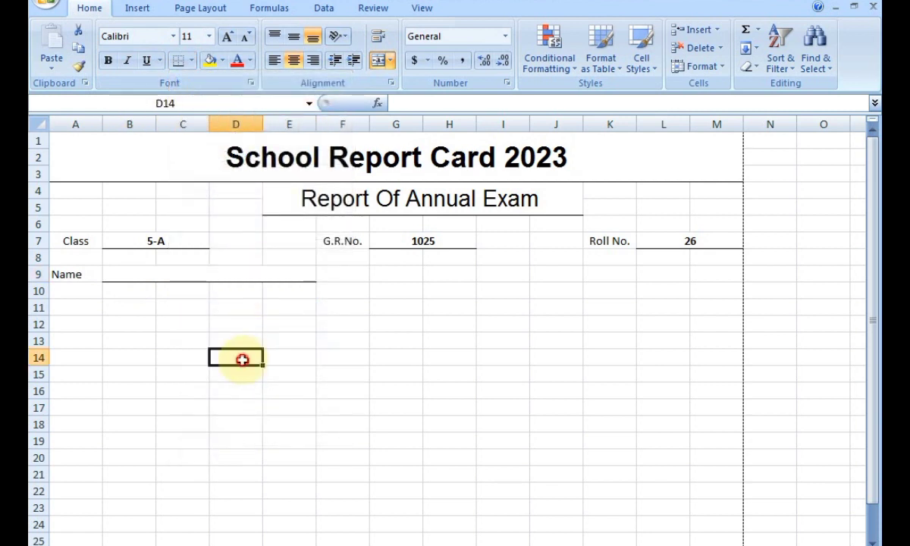
pyautogui.click(65, 274)
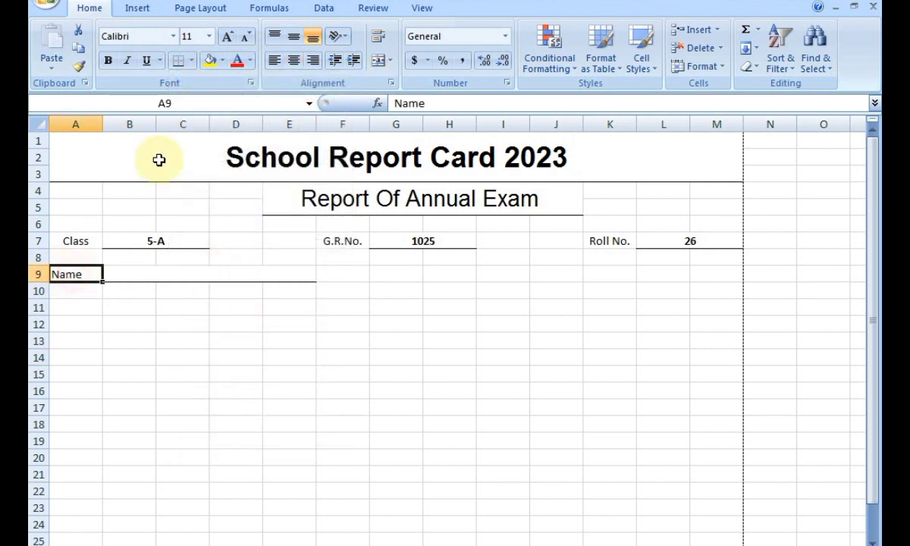
# Centre the Name label and enter the student's full name in bold across B9:E9.
pyautogui.click(294, 60)
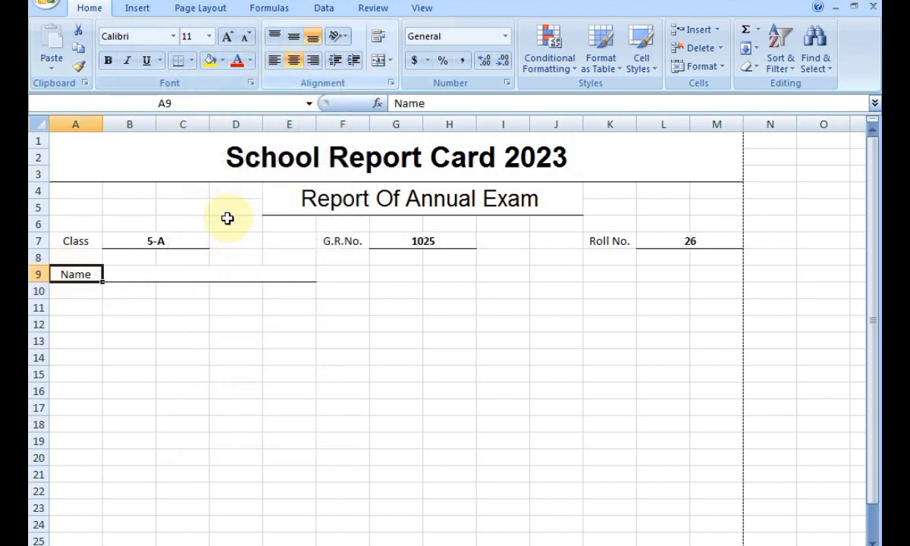
pyautogui.click(178, 273)
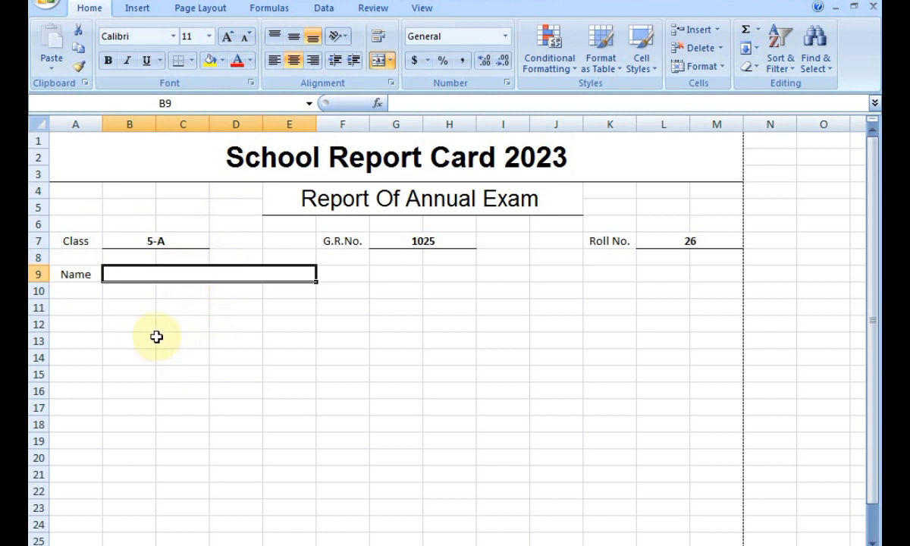
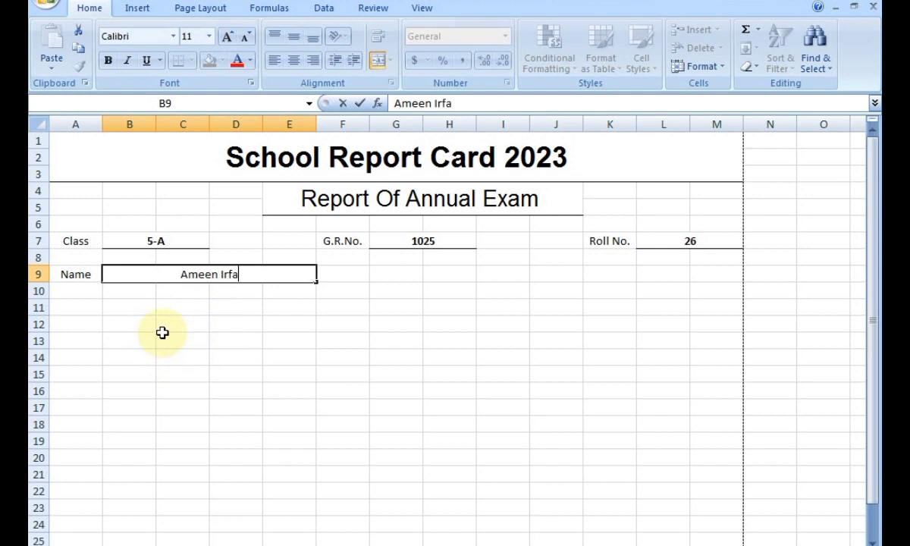
pyautogui.click(230, 303)
pyautogui.click(261, 275)
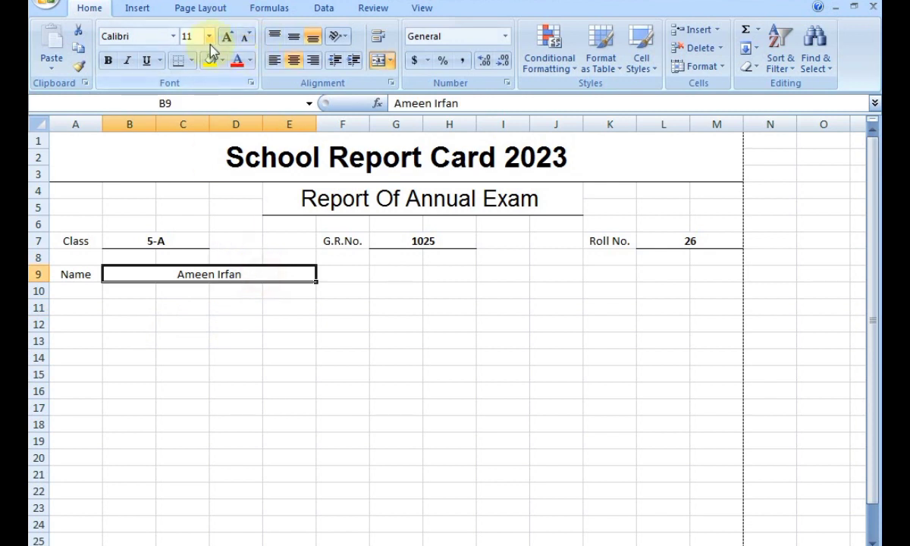
pyautogui.click(108, 61)
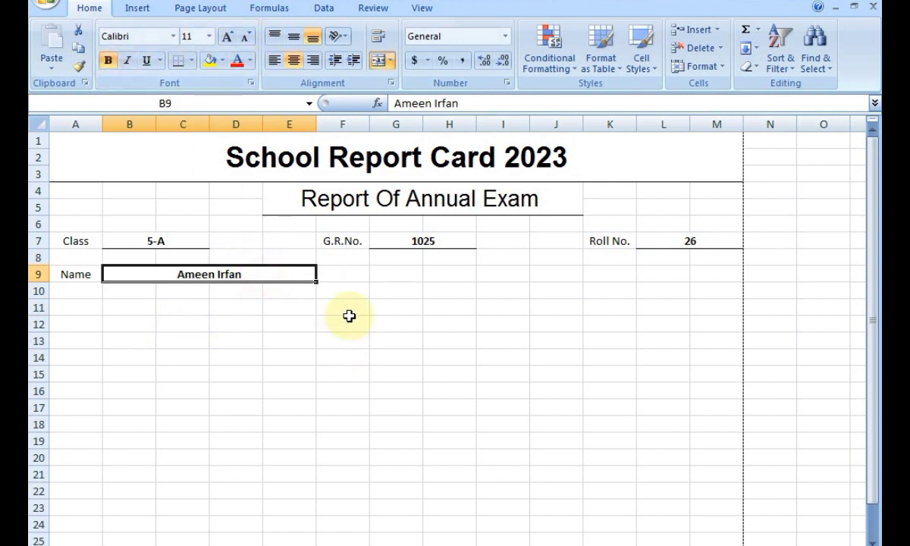
pyautogui.click(483, 294)
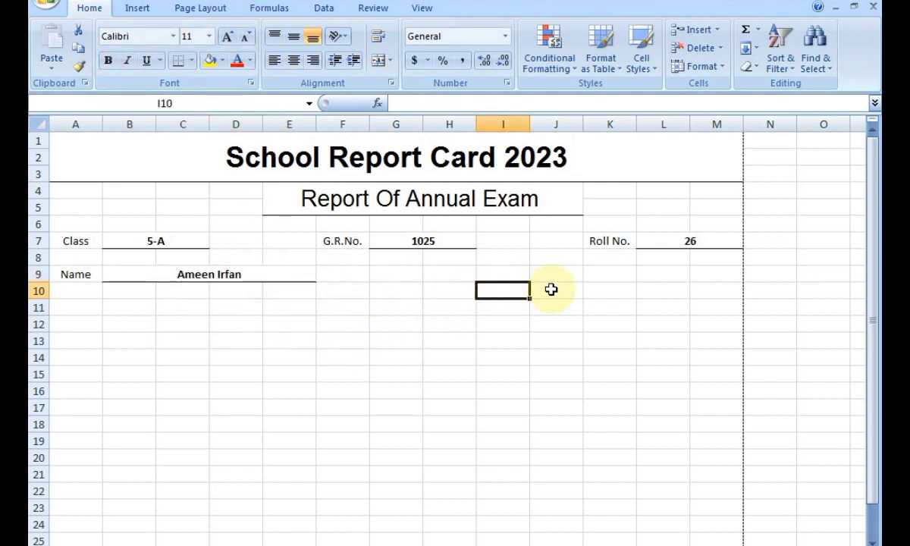
pyautogui.click(604, 274)
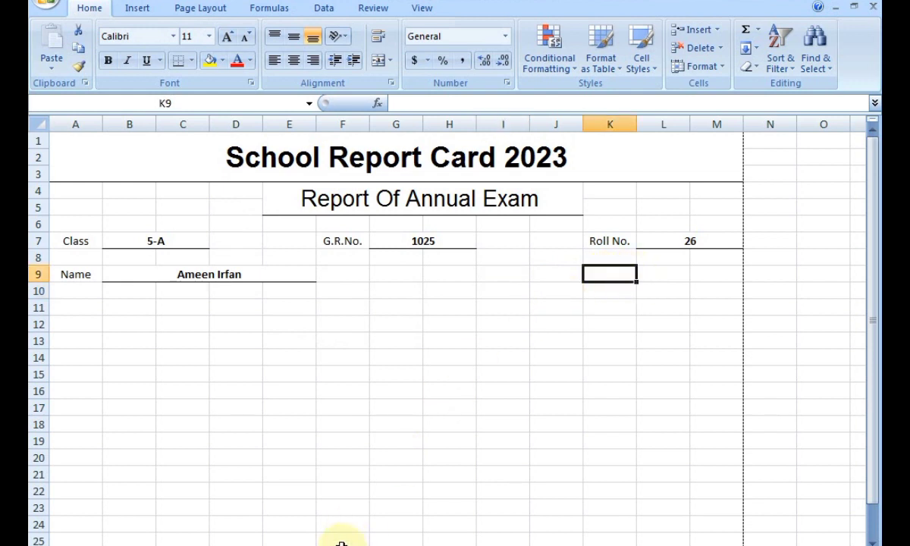
# Add a centred A.Y label in K9 and make L9:M9 one merged, underlined cell.
pyautogui.write('A.Y')
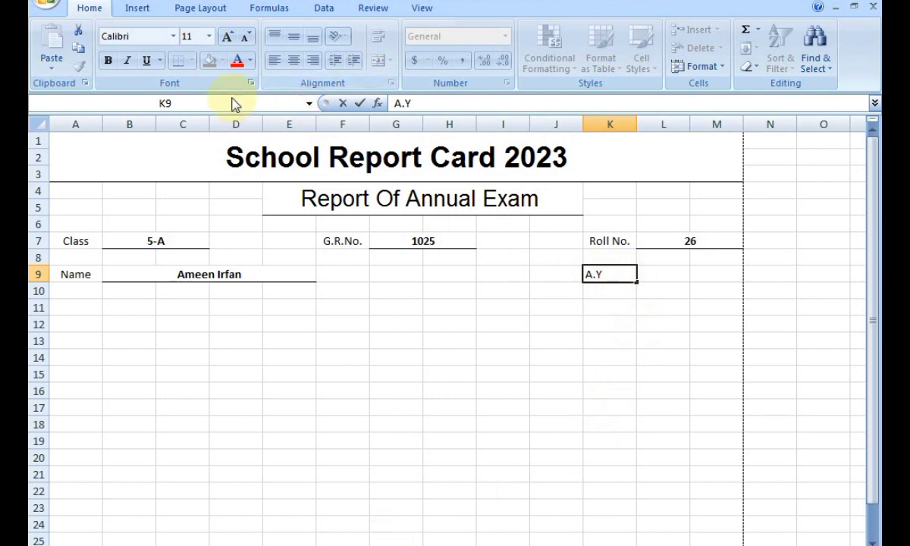
pyautogui.moveTo(661, 279); pyautogui.dragTo(699, 275)
pyautogui.click(382, 64)
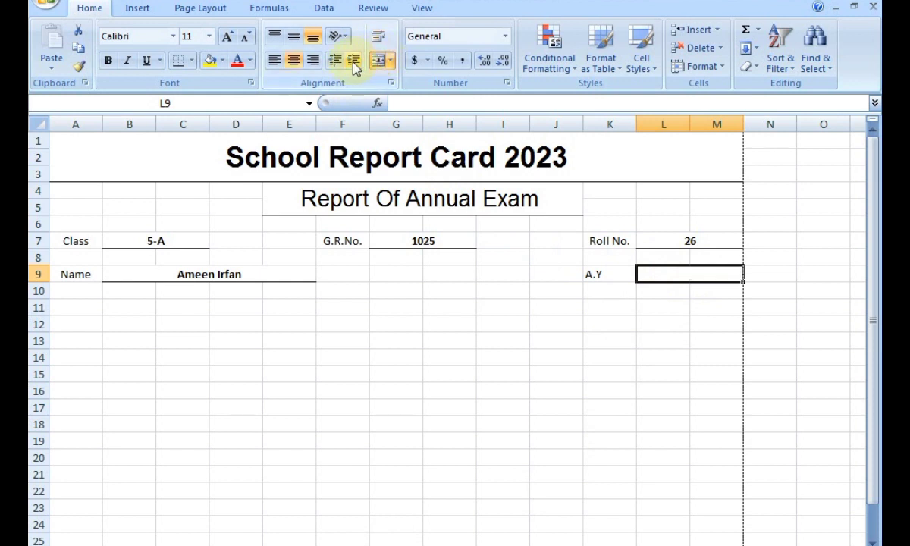
pyautogui.click(182, 62)
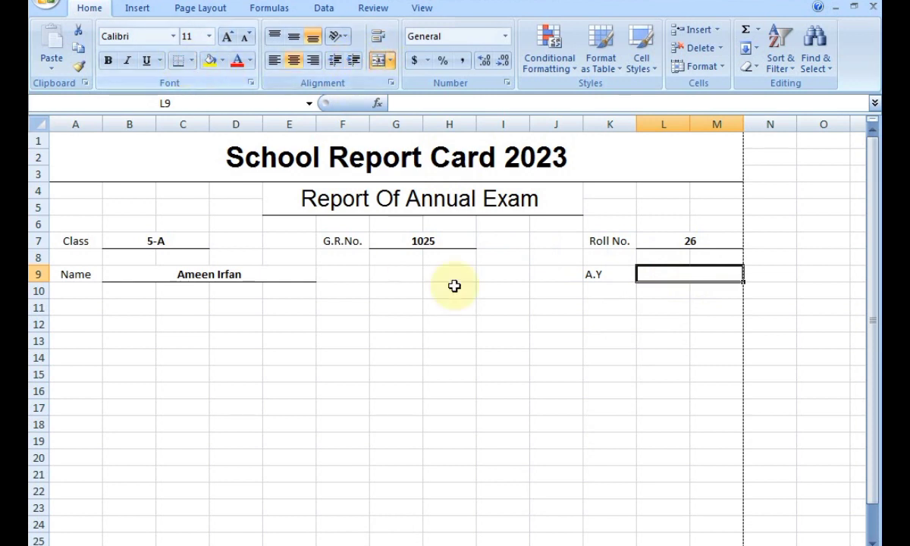
pyautogui.click(572, 338)
pyautogui.click(612, 276)
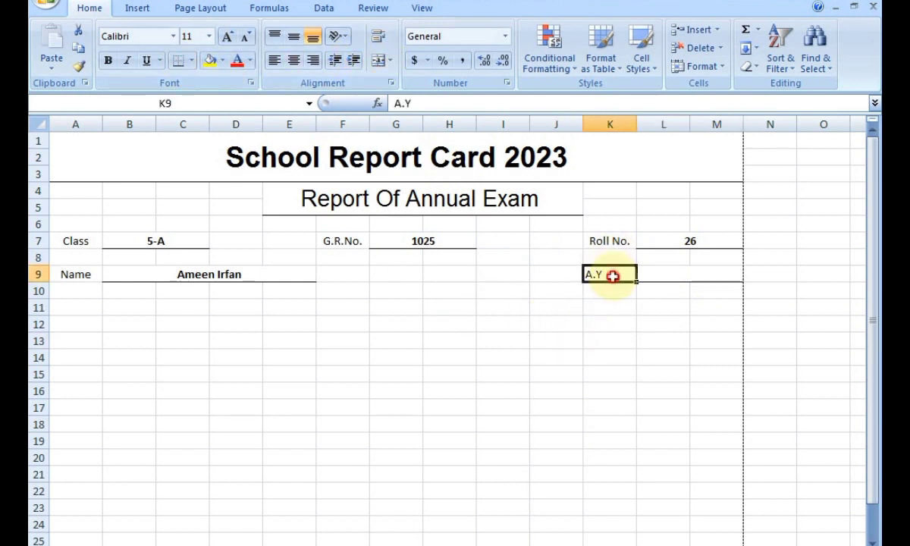
pyautogui.click(294, 64)
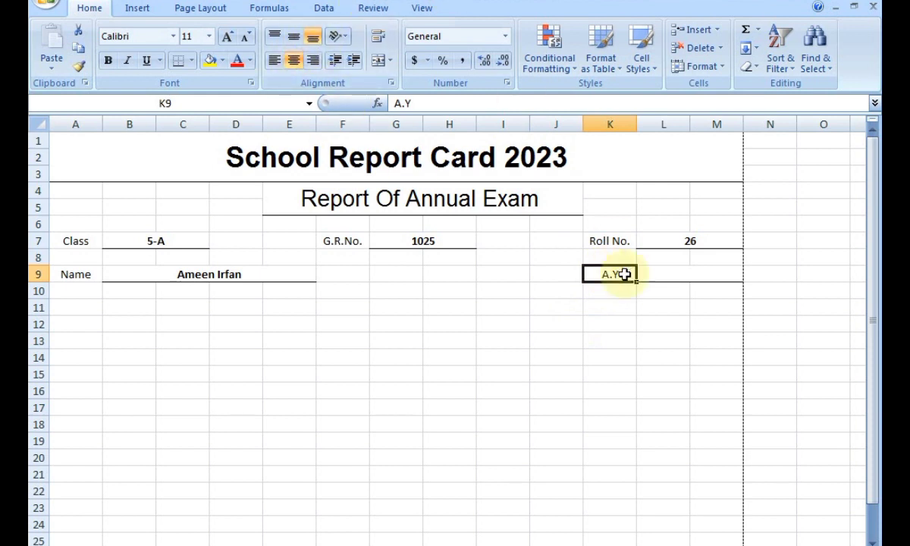
# Enter 2018-2023 in the merged L9:M9 cell and make it bold.
pyautogui.click(680, 274)
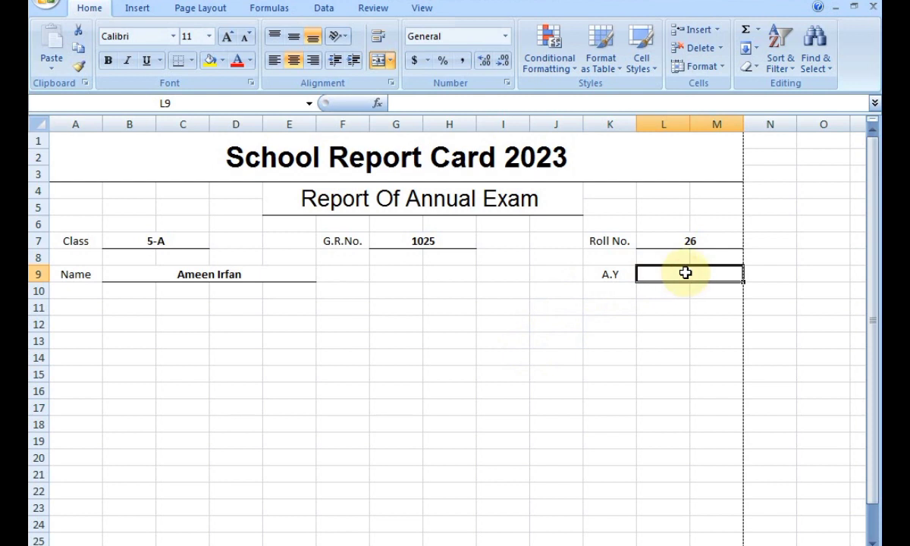
pyautogui.write('2018-2023')
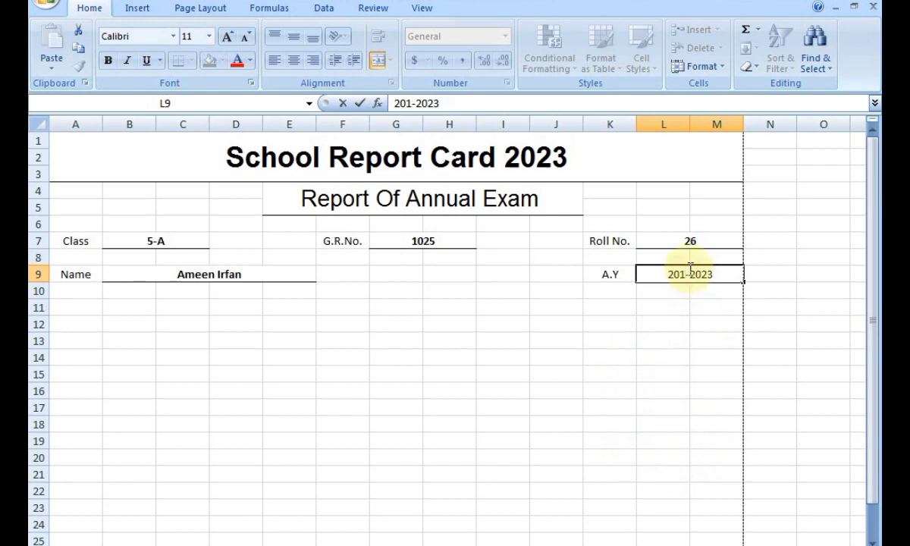
pyautogui.click(648, 408)
pyautogui.click(691, 277)
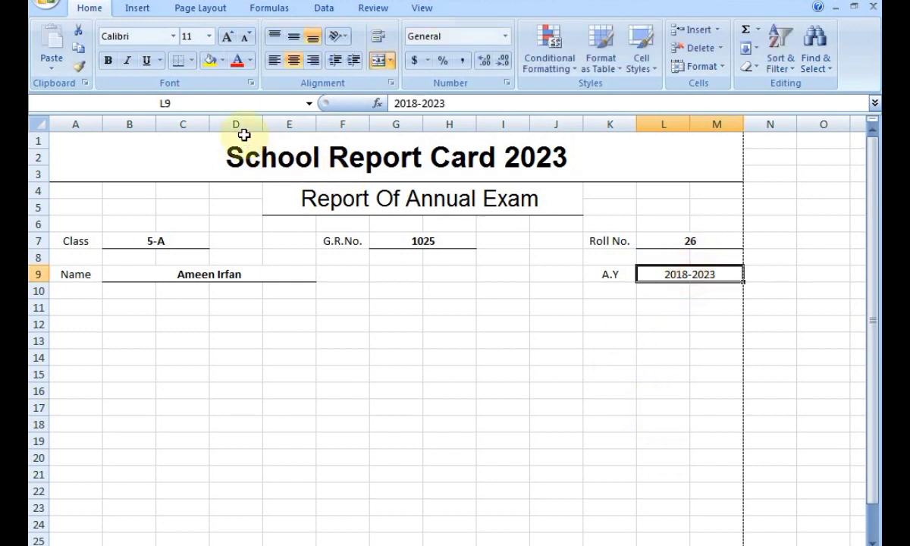
pyautogui.click(108, 60)
pyautogui.click(414, 395)
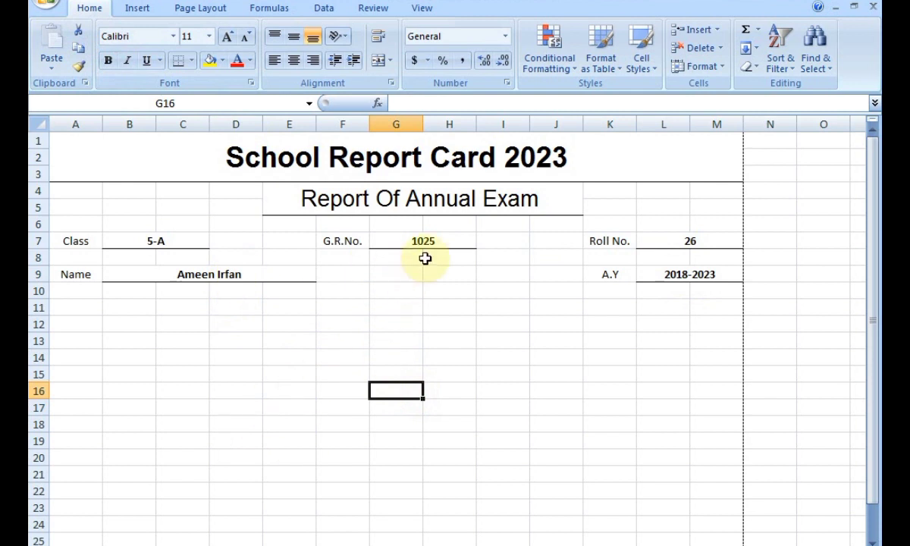
# Add a bottom border beneath rows 10–11 across columns A to M.
pyautogui.click(162, 440)
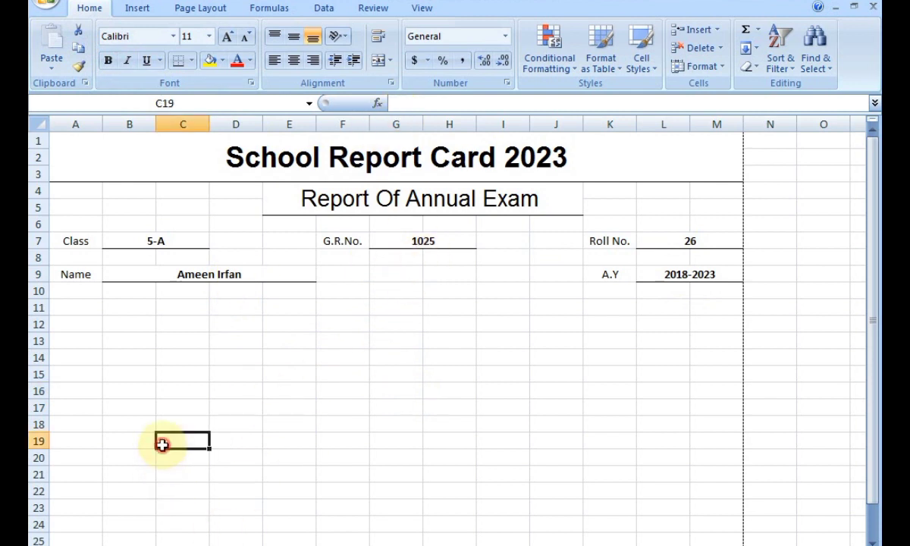
pyautogui.moveTo(65, 291); pyautogui.dragTo(699, 302)
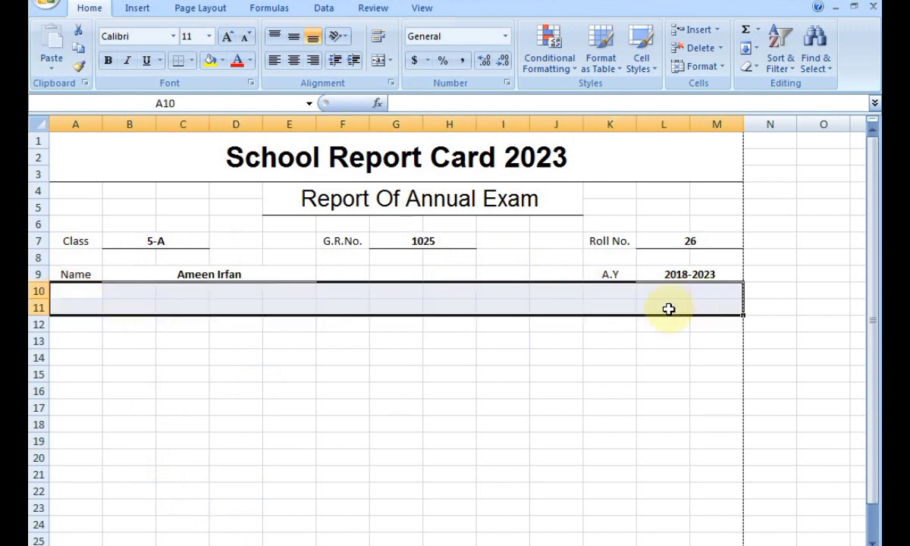
pyautogui.click(176, 64)
pyautogui.click(239, 436)
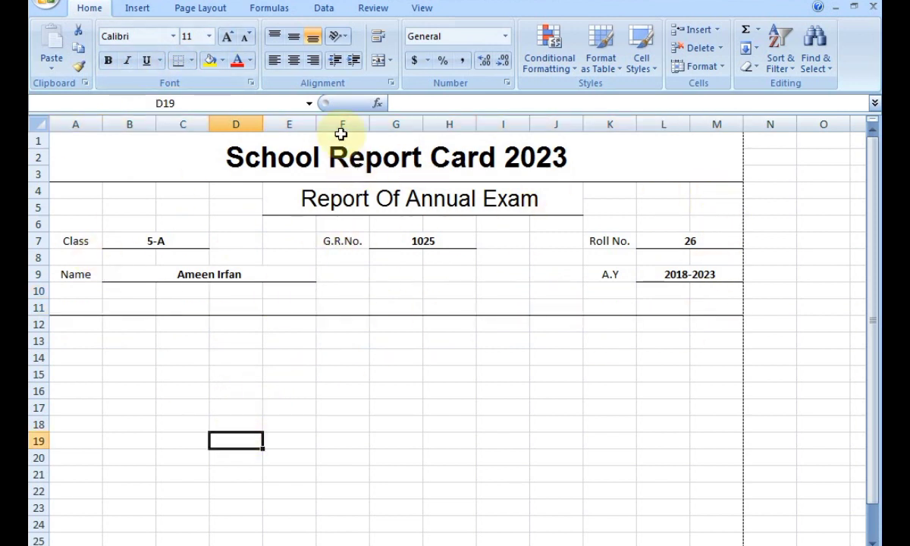
pyautogui.click(49, 2)
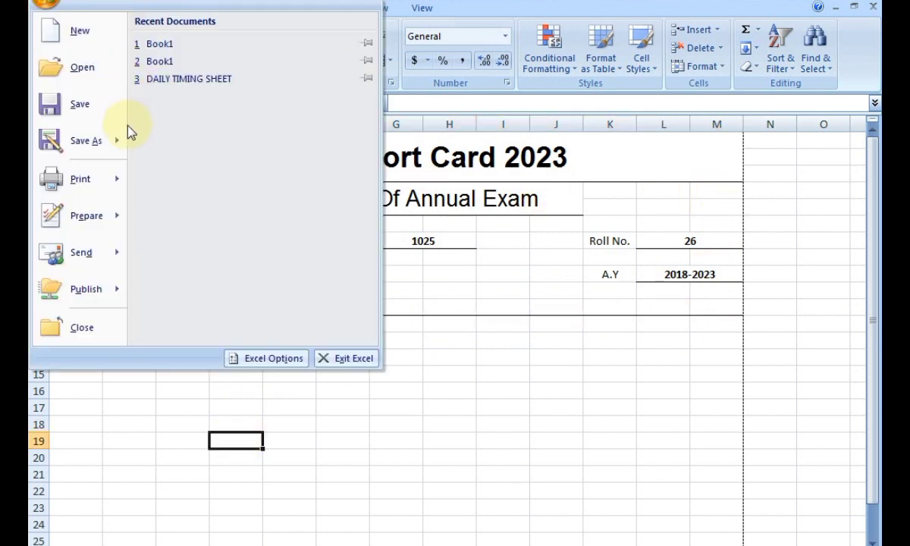
pyautogui.moveTo(98, 174)
pyautogui.click(204, 151)
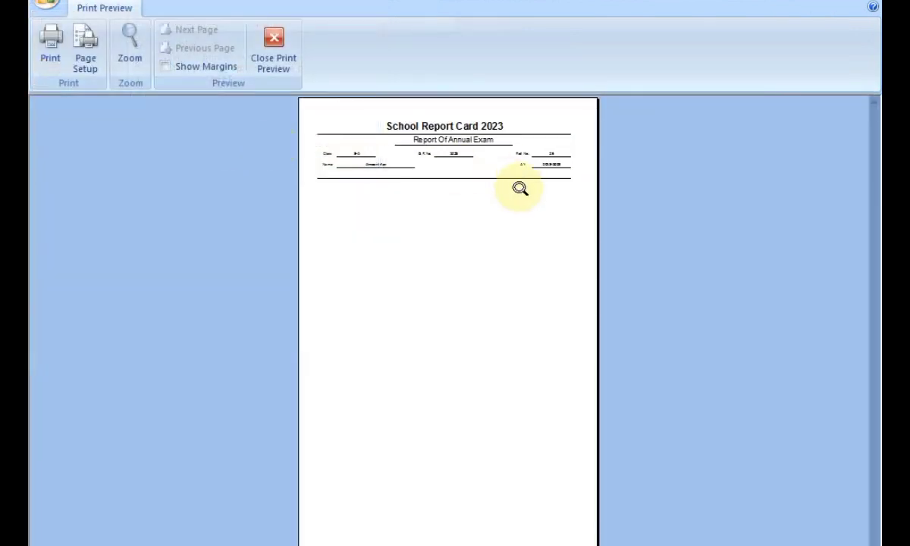
pyautogui.click(498, 138)
pyautogui.scroll(5, 382, 204)
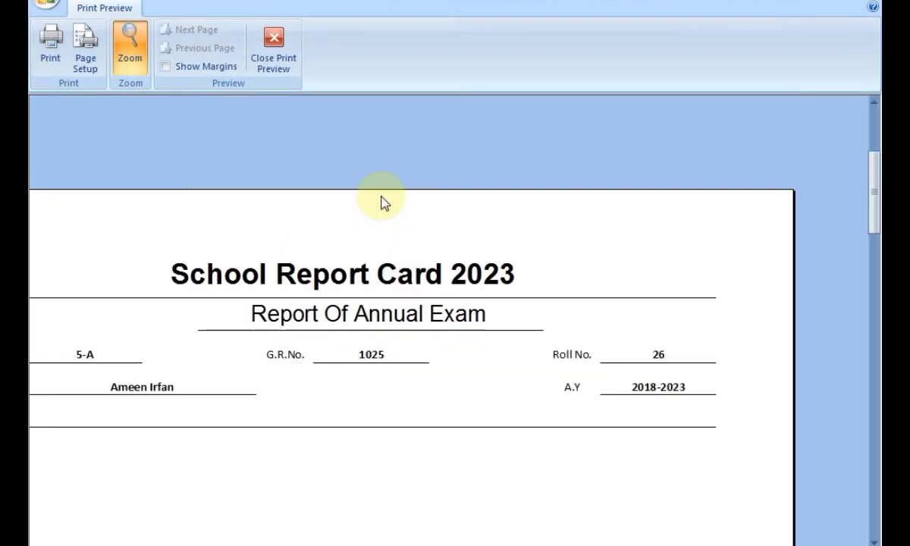
pyautogui.scroll(-3, 392, 217)
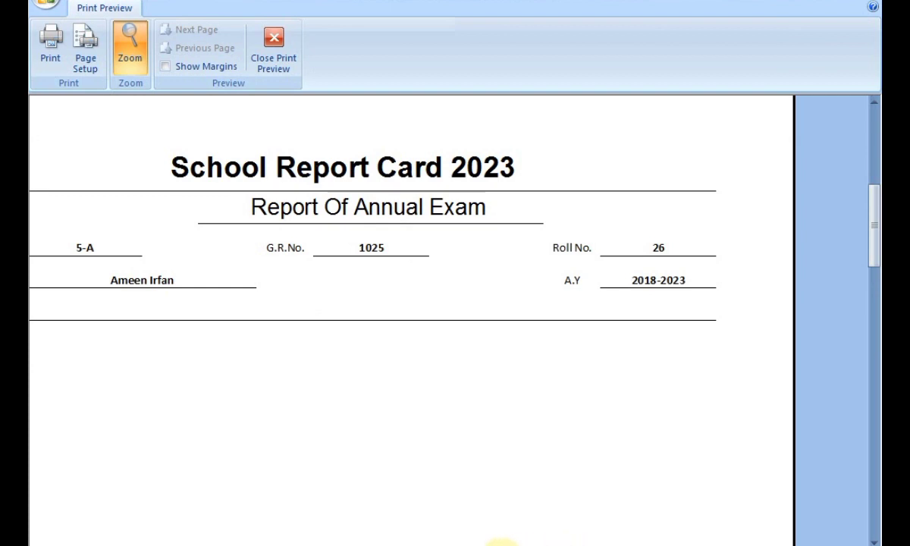
pyautogui.moveTo(502, 544); pyautogui.dragTo(476, 544)
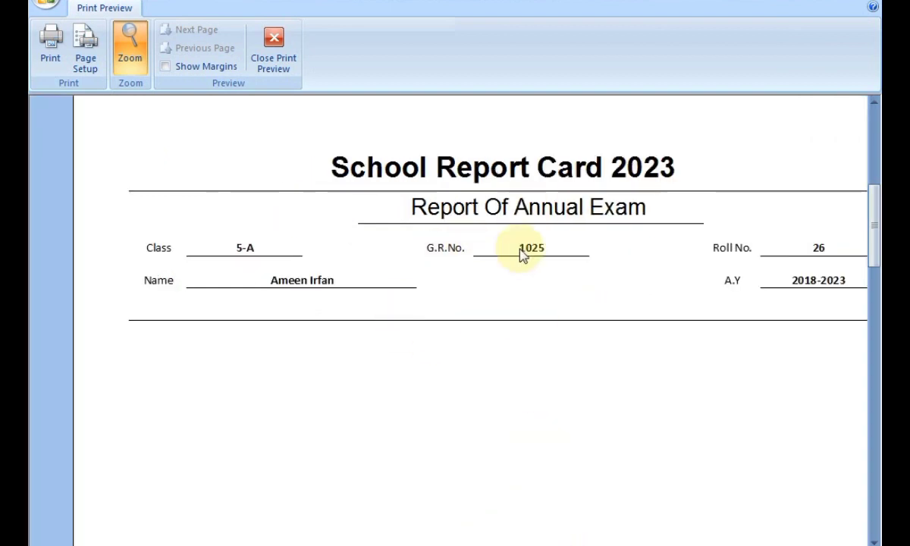
pyautogui.click(273, 54)
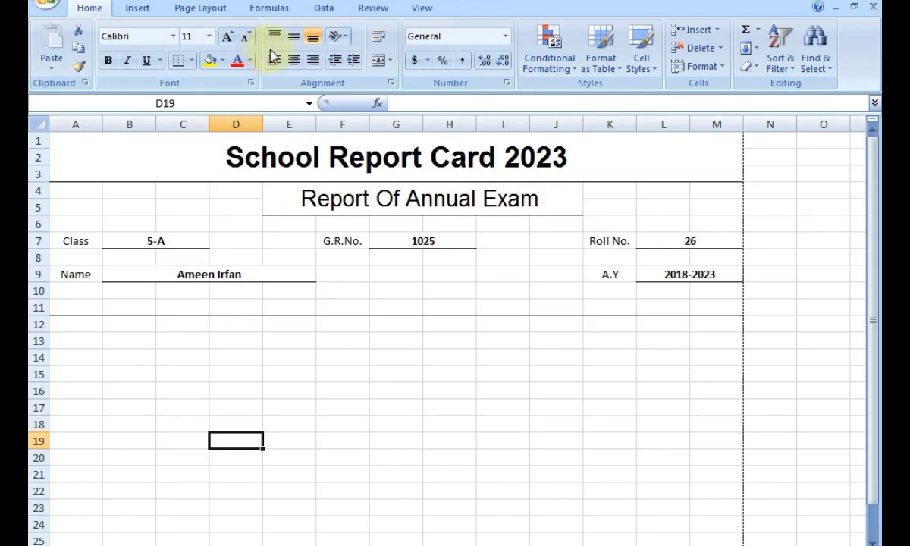
pyautogui.click(256, 407)
# Draw box borders around the row 14 header cells from B14 through J14 with Draw Border.
pyautogui.scroll(-2, 276, 394)
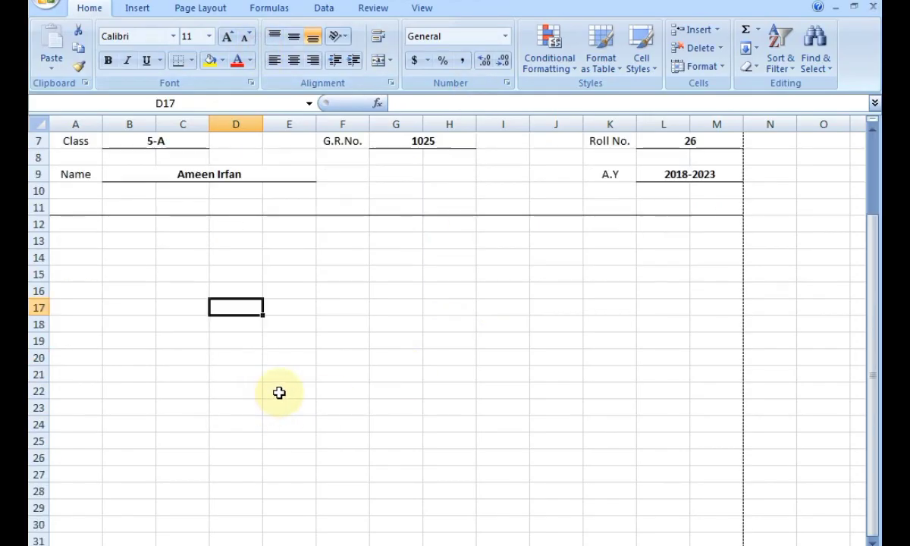
pyautogui.scroll(-2, 279, 392)
pyautogui.scroll(2, 208, 315)
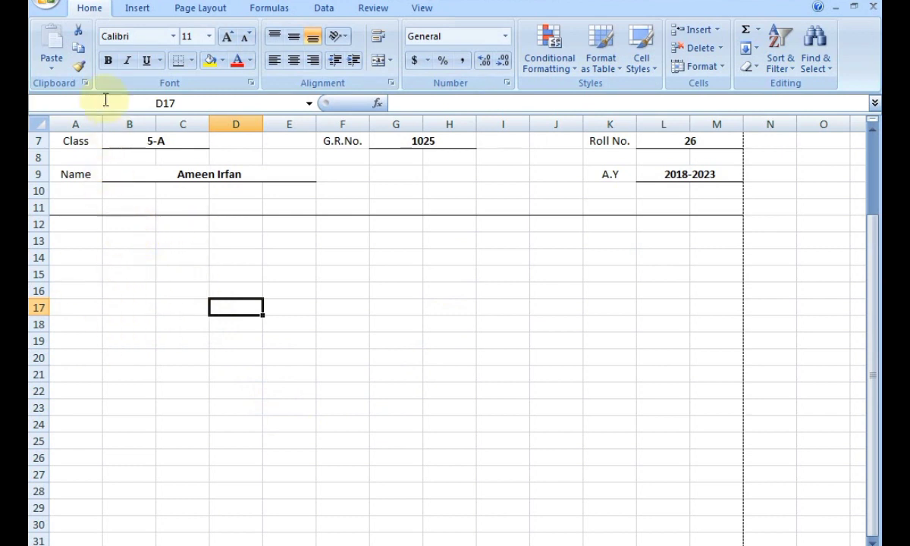
pyautogui.click(192, 62)
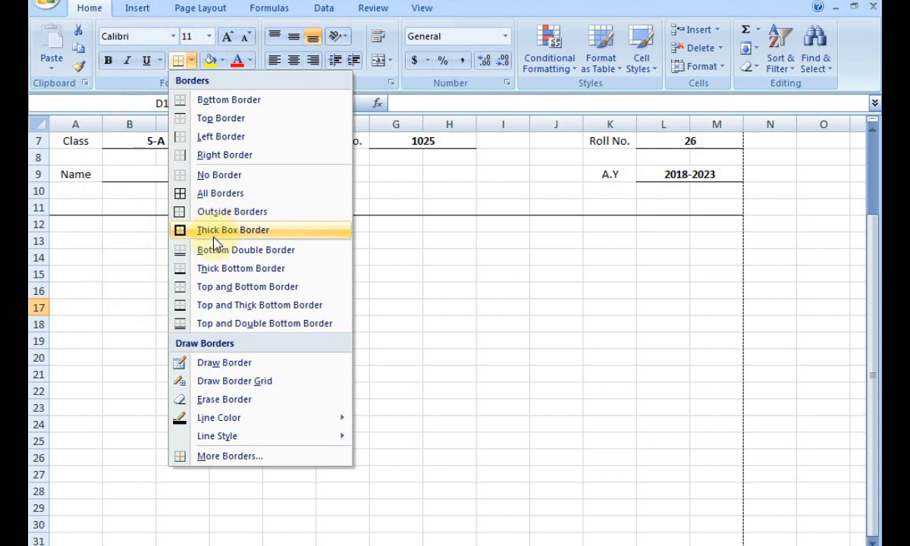
pyautogui.click(190, 361)
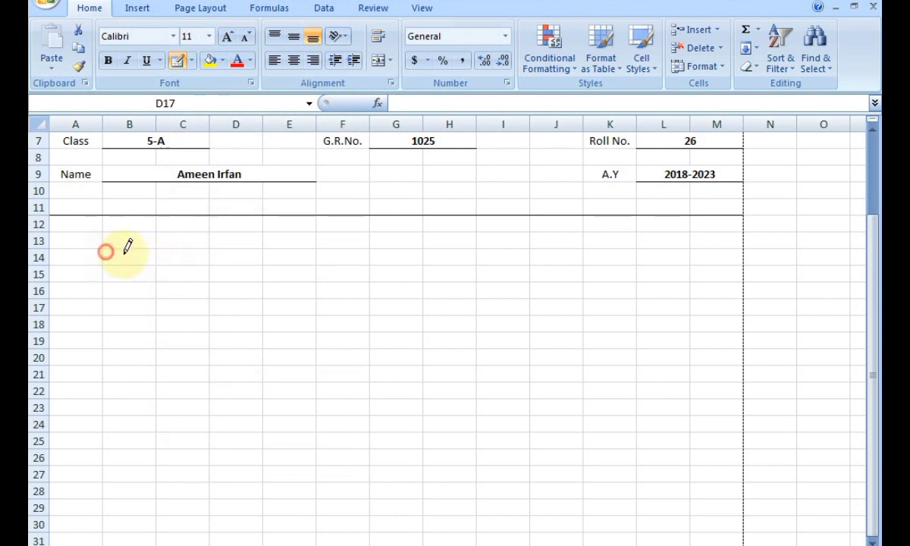
pyautogui.moveTo(126, 245); pyautogui.dragTo(195, 258)
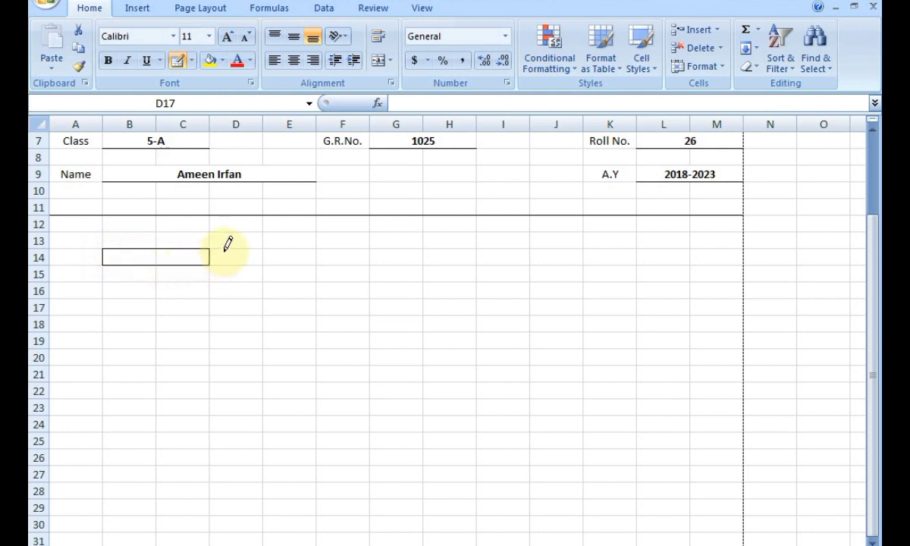
pyautogui.moveTo(222, 246); pyautogui.dragTo(450, 267)
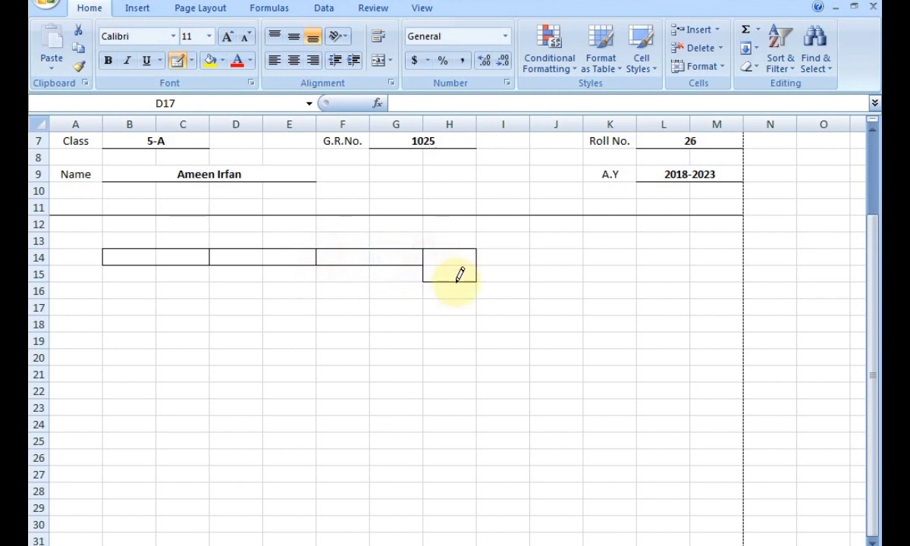
pyautogui.hotkey('ctrl', 'z')
pyautogui.moveTo(426, 252)
pyautogui.mouseDown()
pyautogui.moveTo(544, 251)
pyautogui.moveTo(560, 260)
pyautogui.mouseUp()
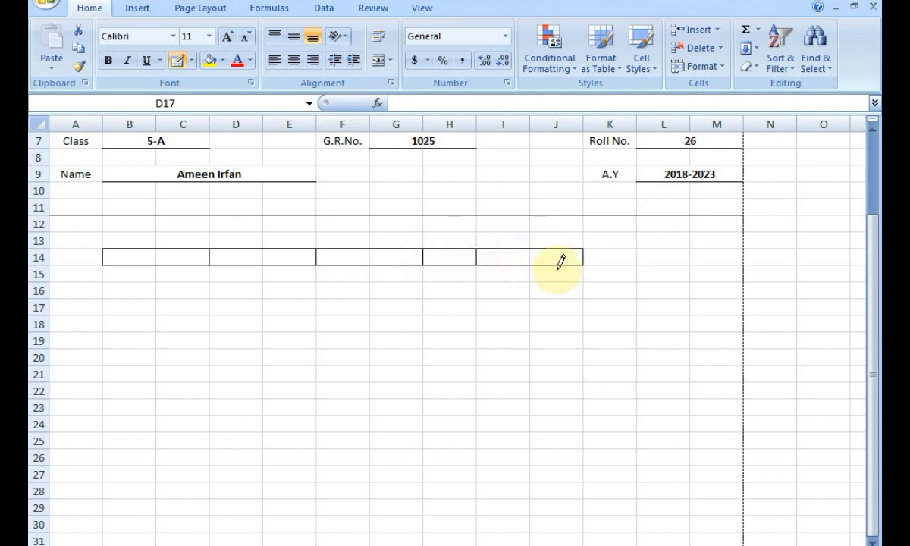
pyautogui.click(177, 66)
# Merge and centre B14:C14, D14:E14, F14:G14 and I14:J14.
pyautogui.moveTo(144, 258); pyautogui.dragTo(190, 262)
pyautogui.click(377, 62)
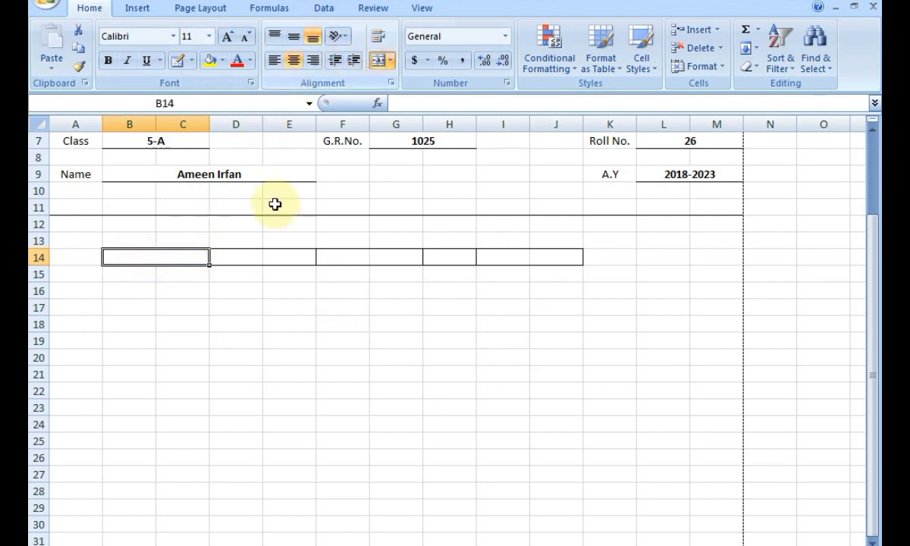
pyautogui.moveTo(249, 257); pyautogui.dragTo(292, 258)
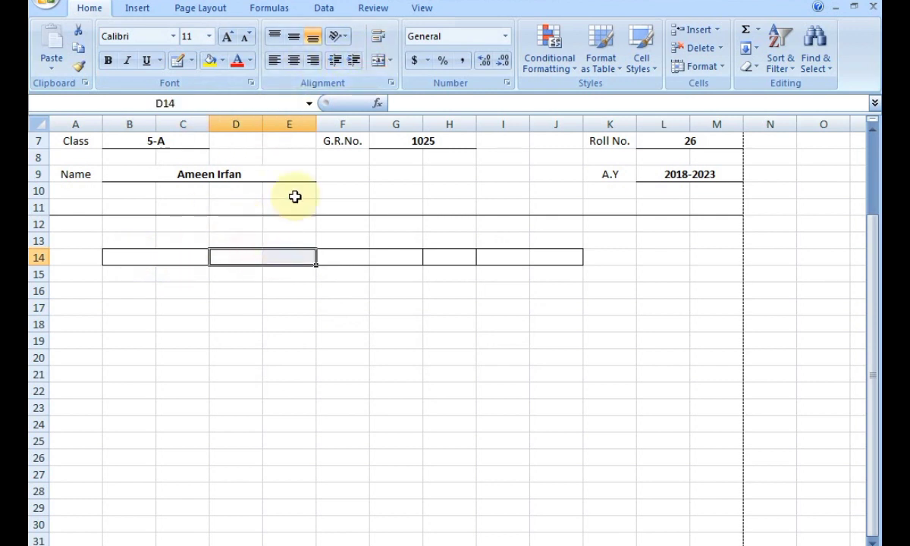
pyautogui.click(377, 62)
pyautogui.click(354, 255)
pyautogui.moveTo(371, 256); pyautogui.dragTo(398, 257)
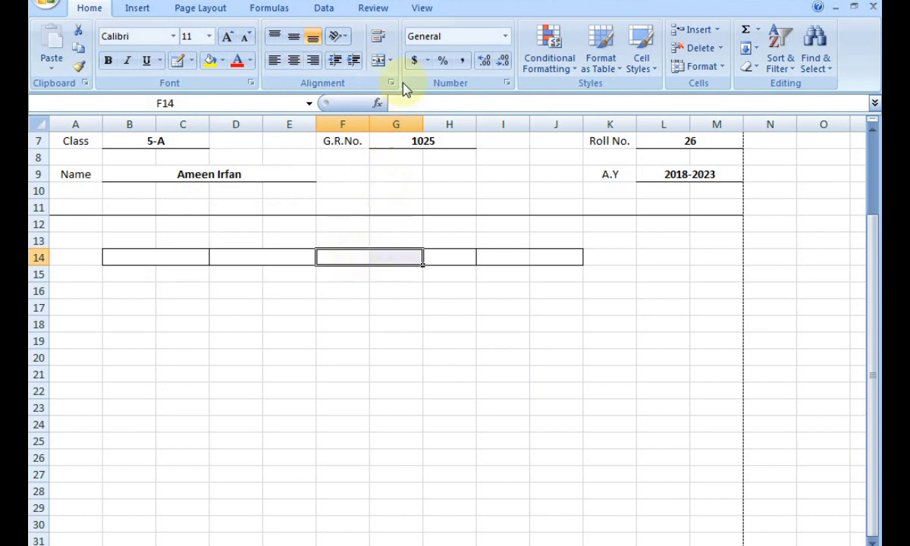
pyautogui.click(377, 62)
pyautogui.moveTo(499, 257); pyautogui.dragTo(537, 250)
pyautogui.click(381, 65)
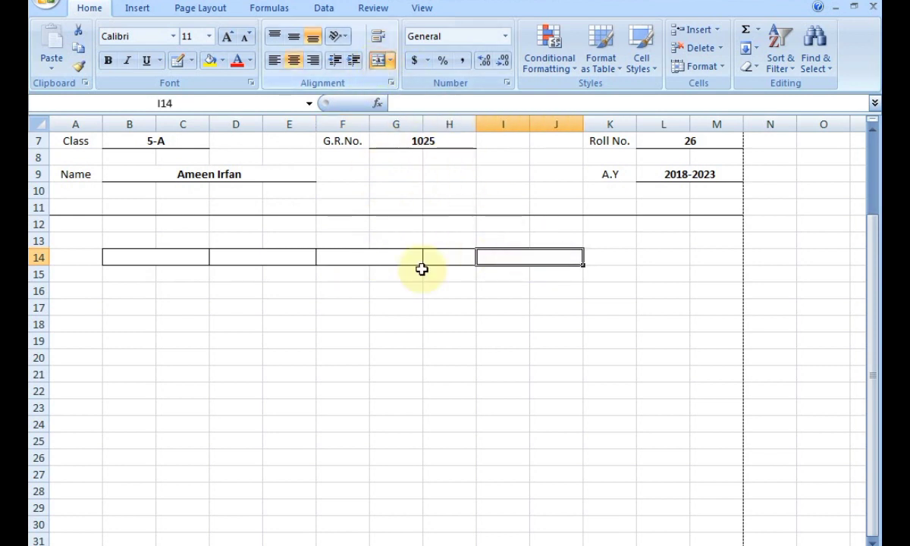
pyautogui.click(402, 373)
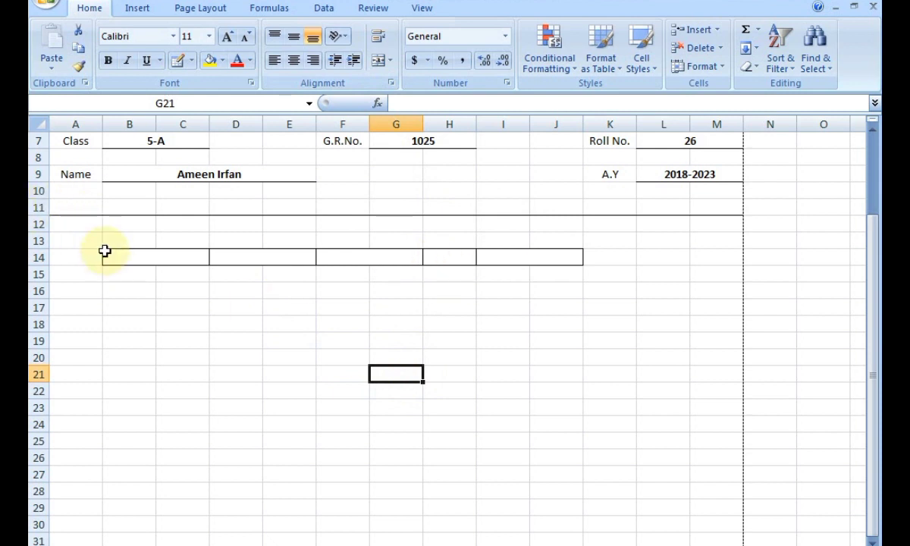
# Copy B14:J14's bordered, merged layout and paste it into B15:J24.
pyautogui.moveTo(104, 252); pyautogui.dragTo(514, 253)
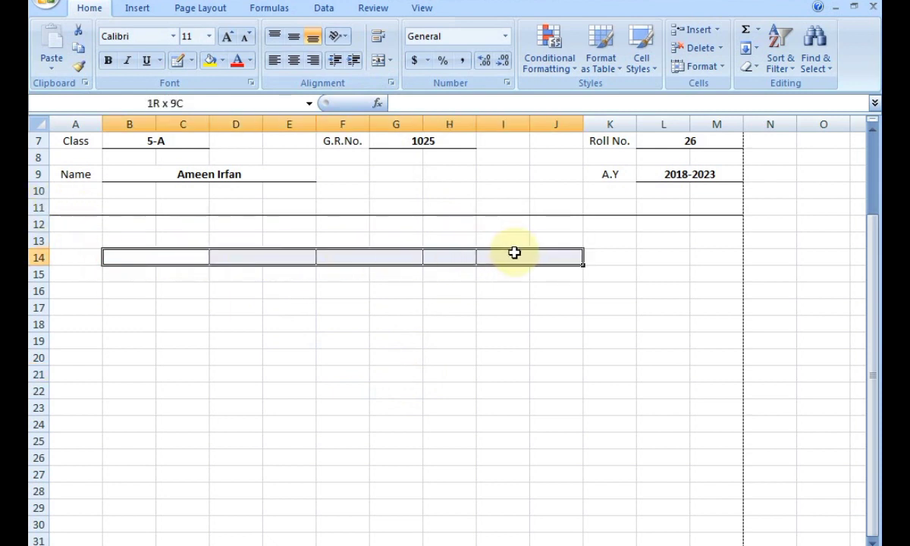
pyautogui.hotkey('ctrl', 'c')
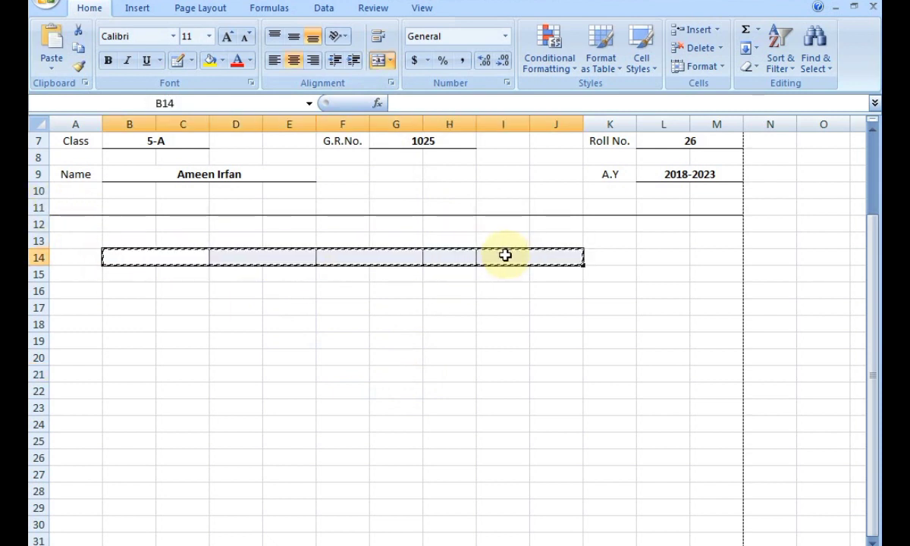
pyautogui.moveTo(116, 271); pyautogui.dragTo(545, 405)
pyautogui.moveTo(544, 409); pyautogui.dragTo(544, 415)
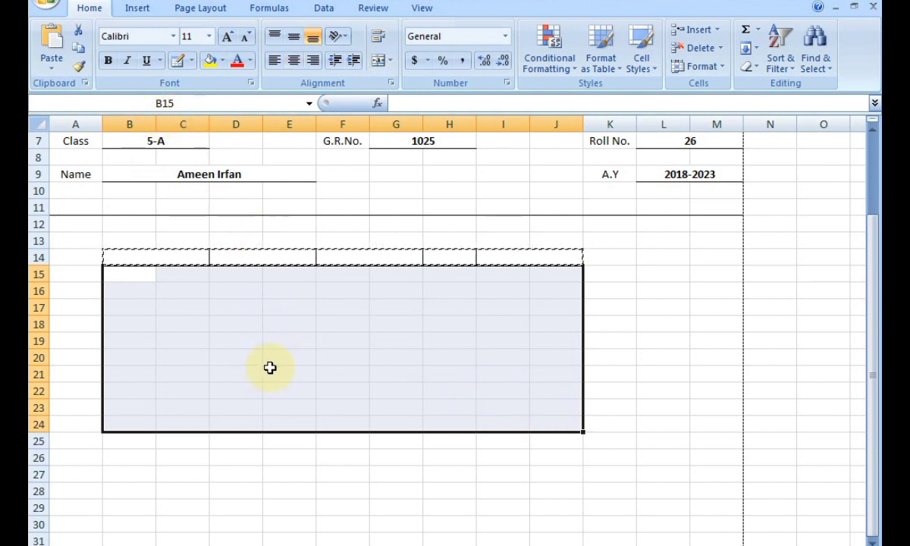
pyautogui.hotkey('ctrl', 'v')
pyautogui.click(409, 453)
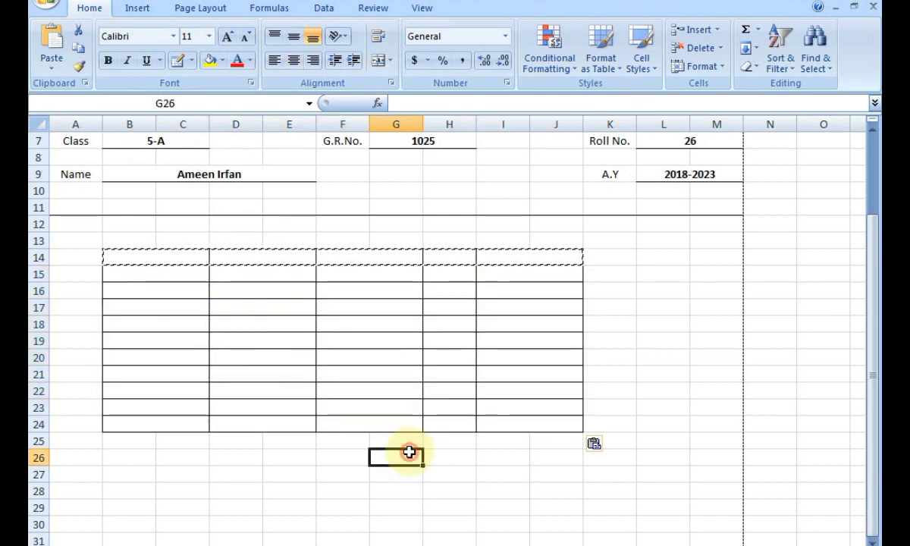
pyautogui.click(654, 353)
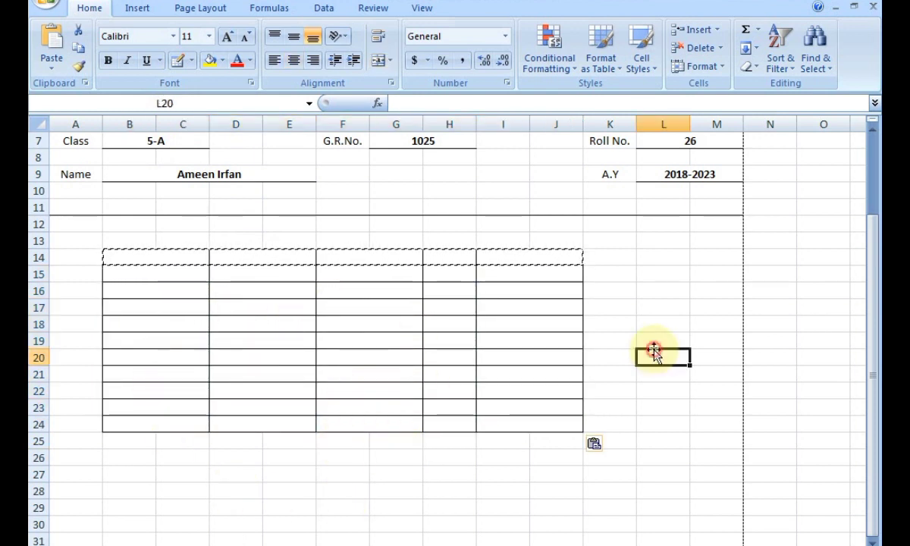
pyautogui.doubleClick(655, 351)
pyautogui.doubleClick(616, 301)
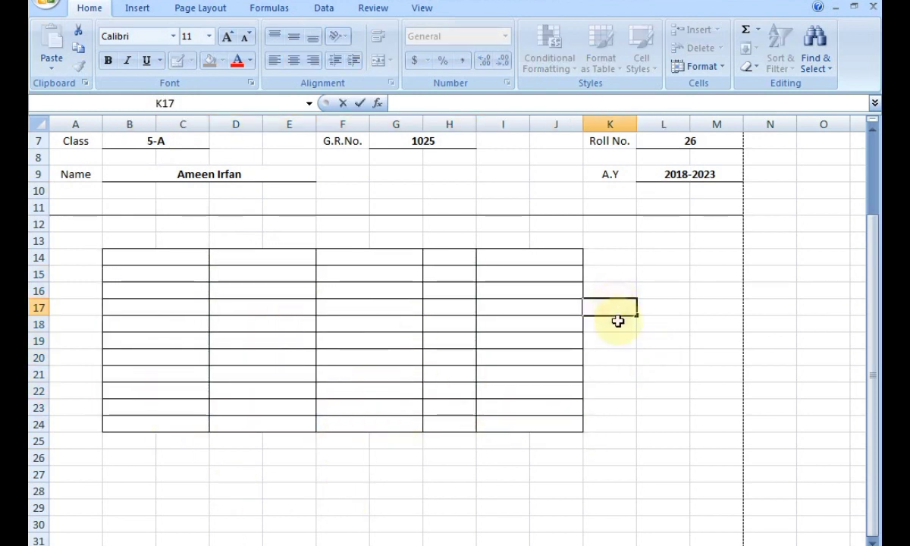
pyautogui.click(609, 387)
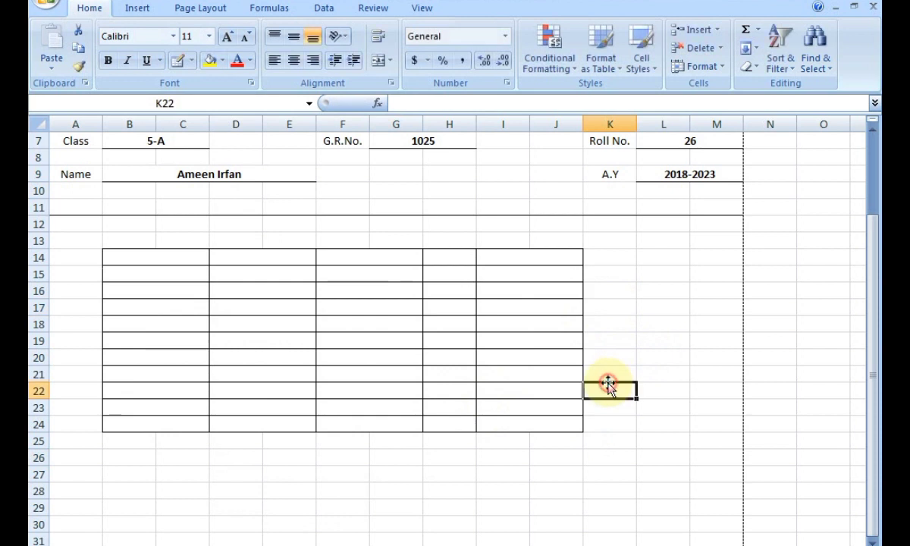
pyautogui.click(133, 261)
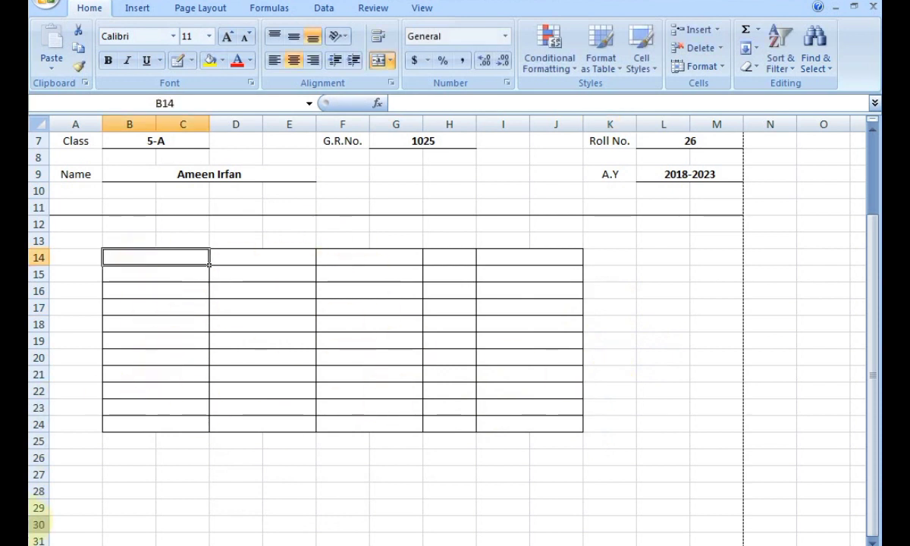
# Type headings Subjects, Total Marks, Marks Obtained, Grade and Remarks into B14, D14, F14, H14 and I14.
pyautogui.write('Subjects')
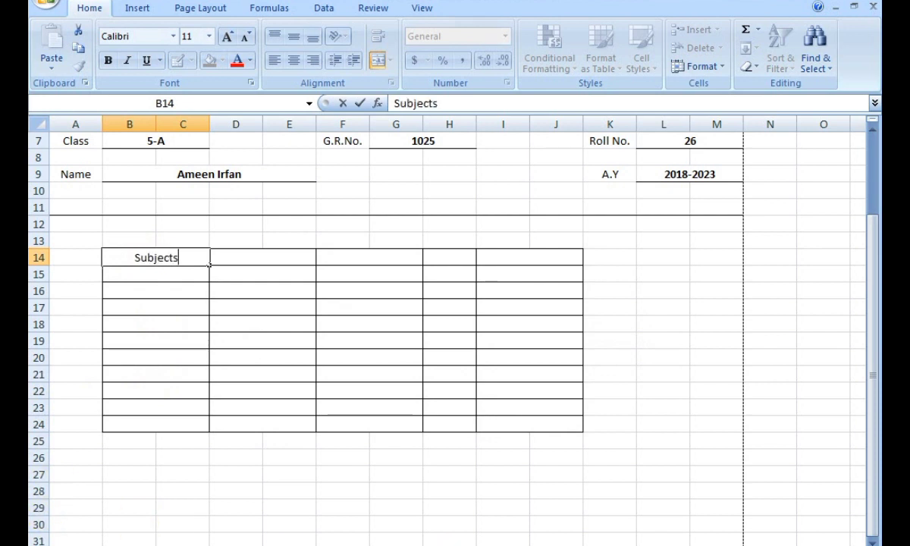
pyautogui.click(246, 256)
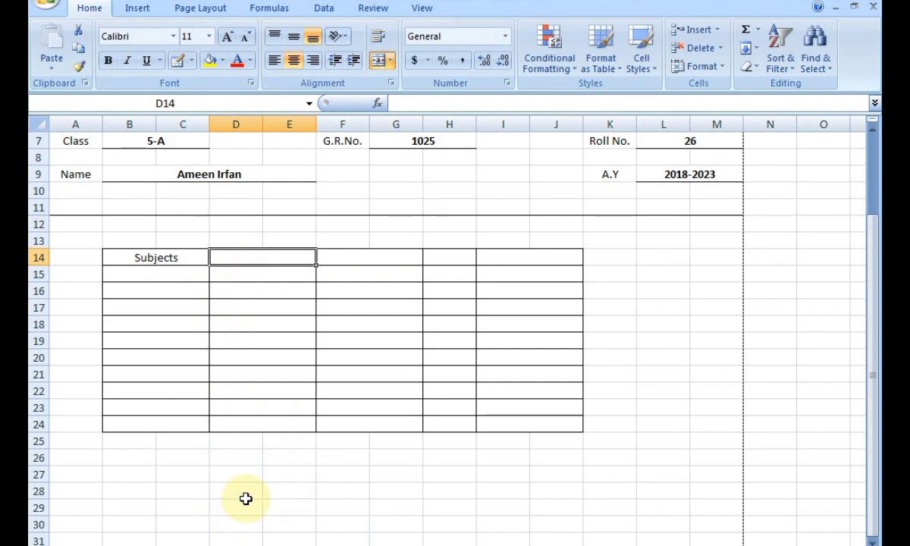
pyautogui.write('Total')
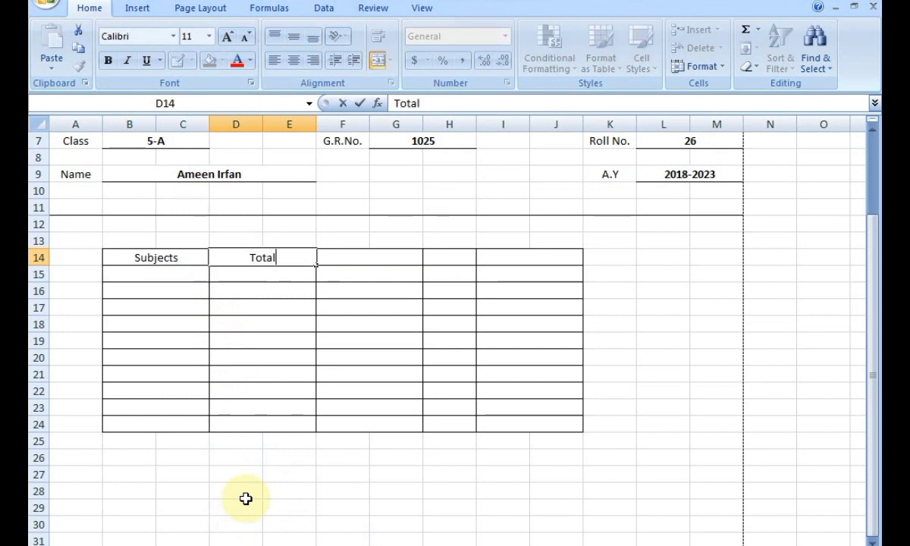
pyautogui.write(' Marks')
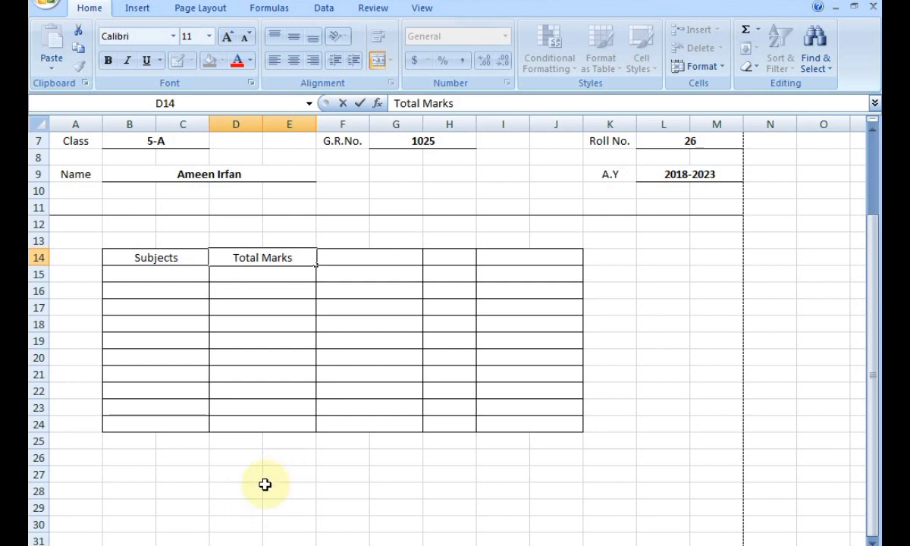
pyautogui.click(363, 264)
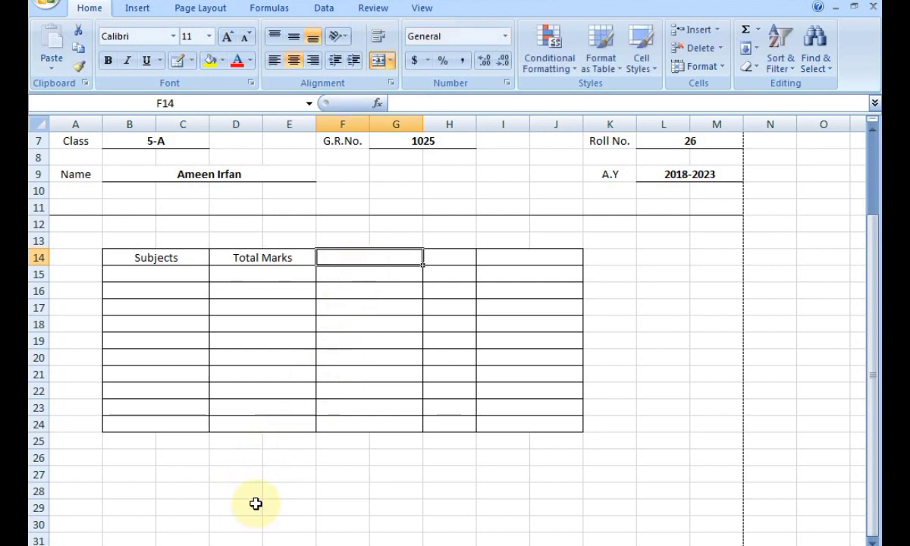
pyautogui.write('Mark')
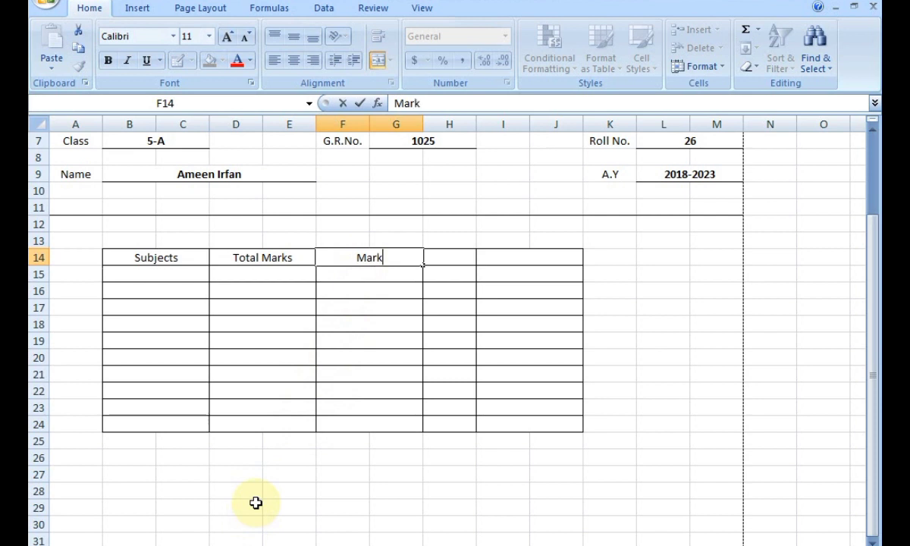
pyautogui.write('s Obta')
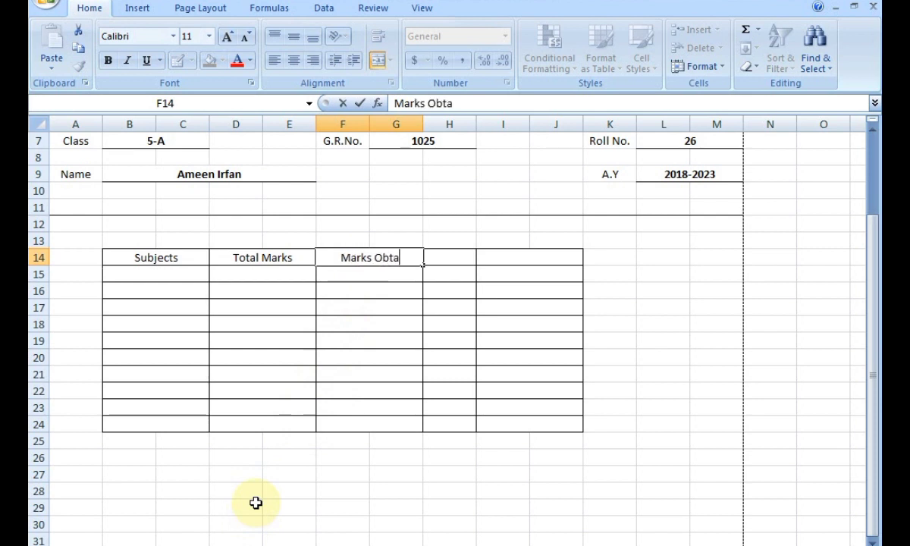
pyautogui.write('ined')
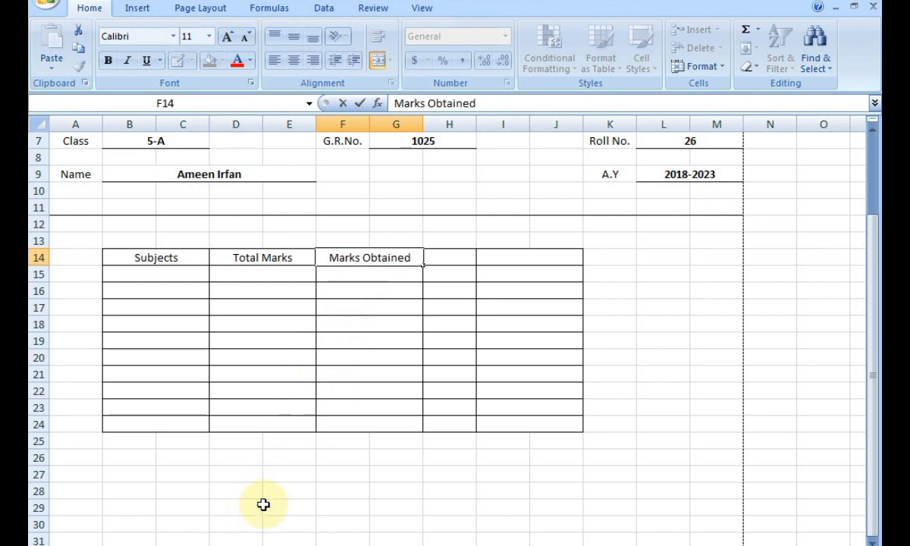
pyautogui.click(457, 257)
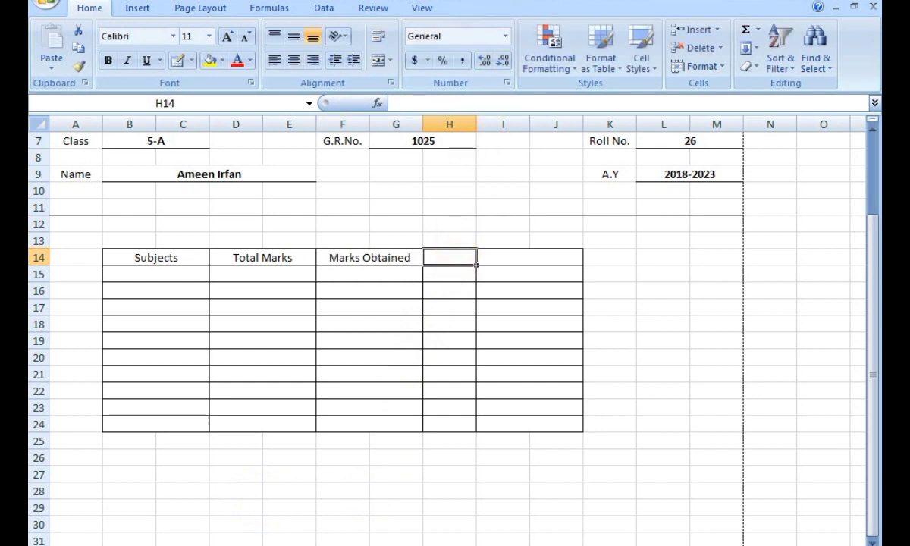
pyautogui.write('Grade')
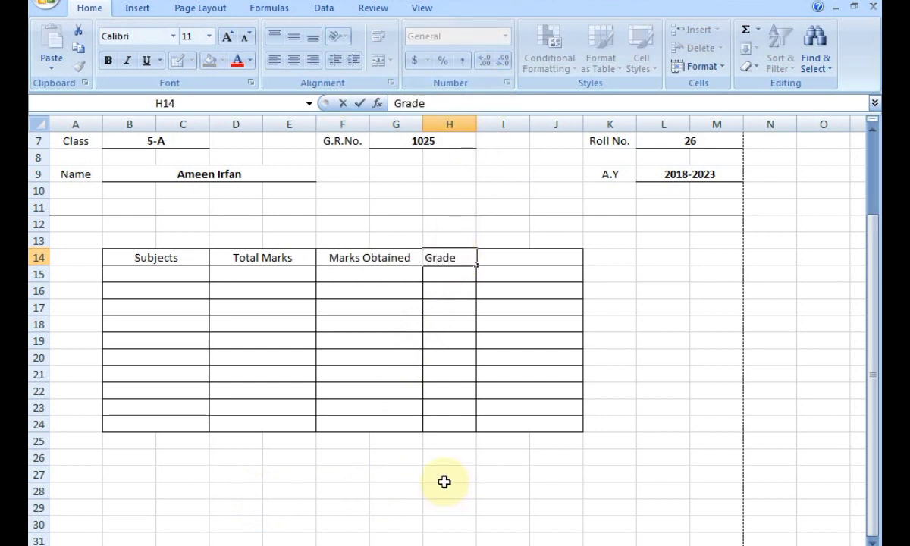
pyautogui.click(544, 258)
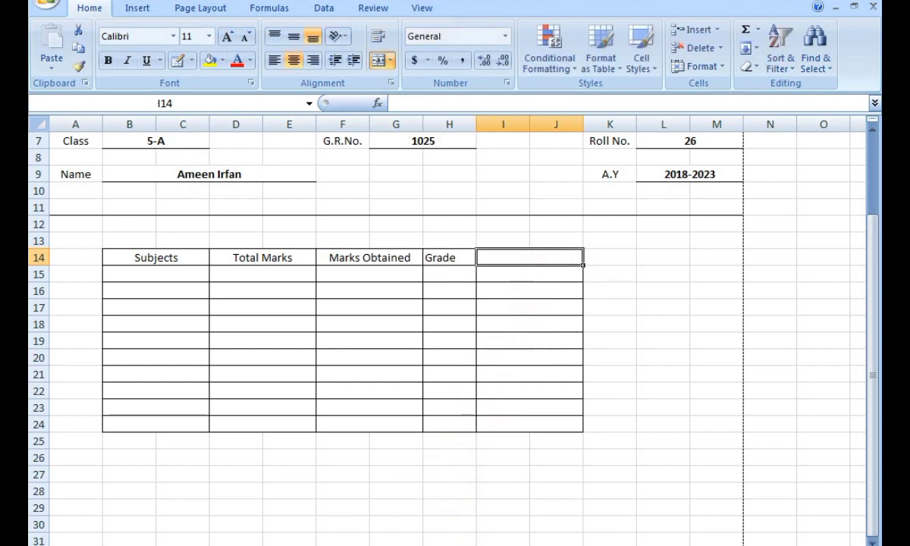
pyautogui.write('Remarks')
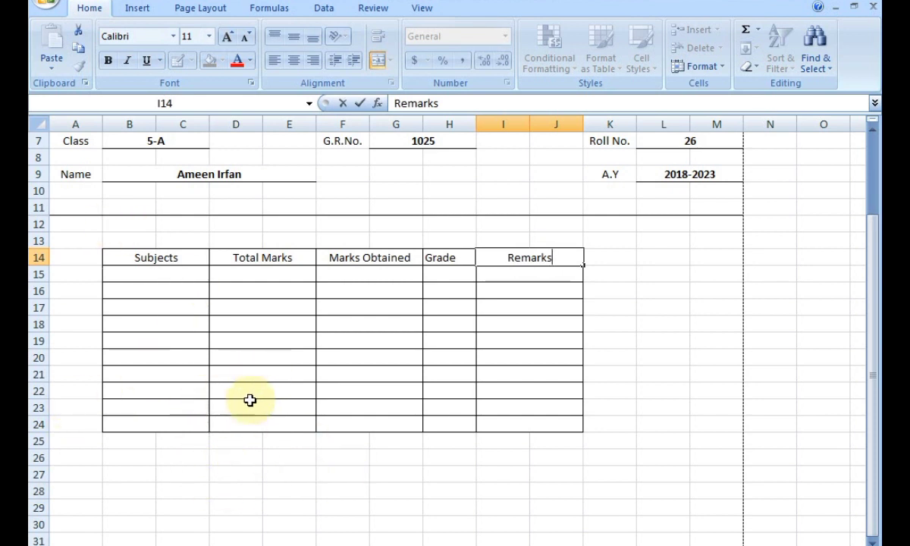
pyautogui.moveTo(126, 256); pyautogui.dragTo(504, 258)
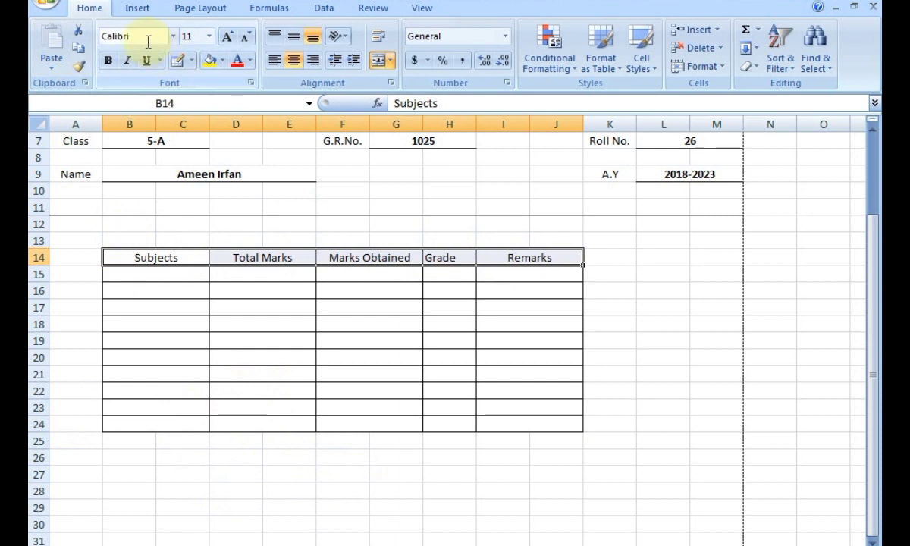
# Make the B14:J14 headings Subjects through Remarks bold and centred.
pyautogui.click(108, 61)
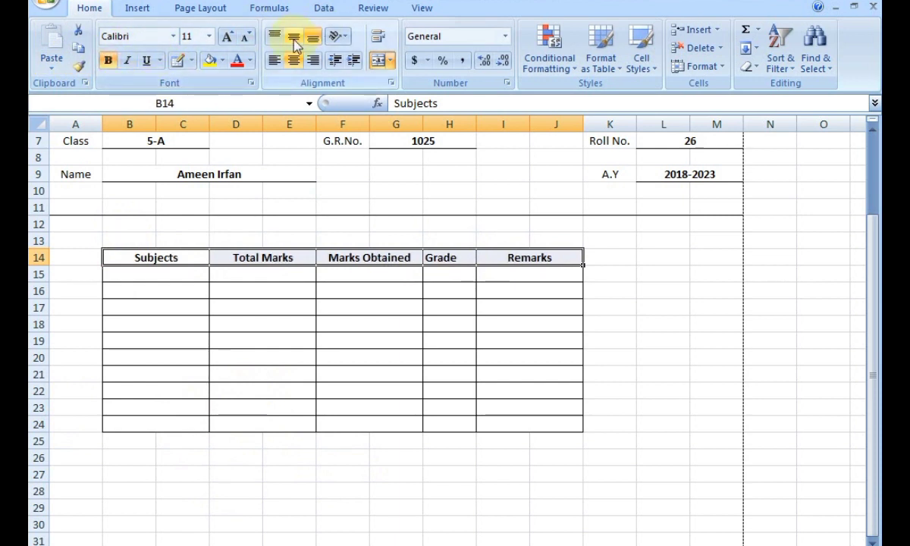
pyautogui.click(292, 66)
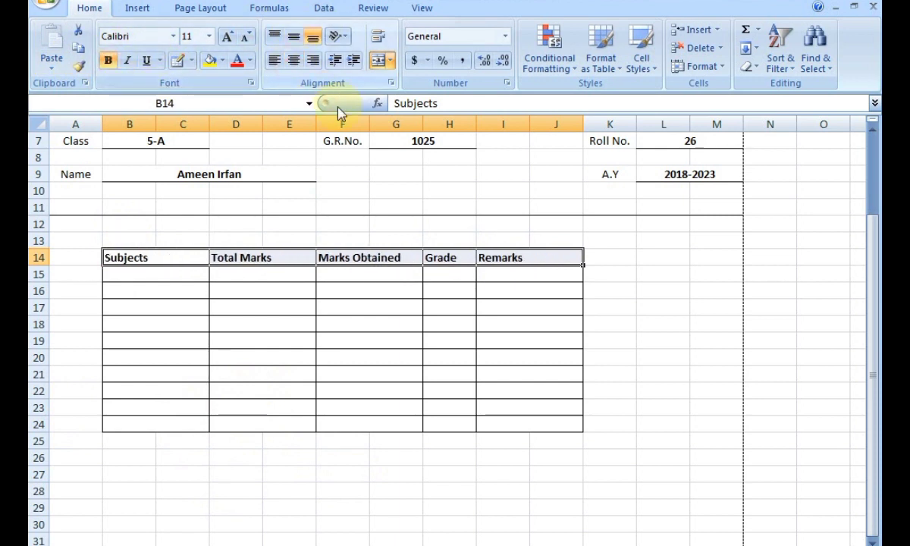
pyautogui.click(297, 64)
pyautogui.click(603, 338)
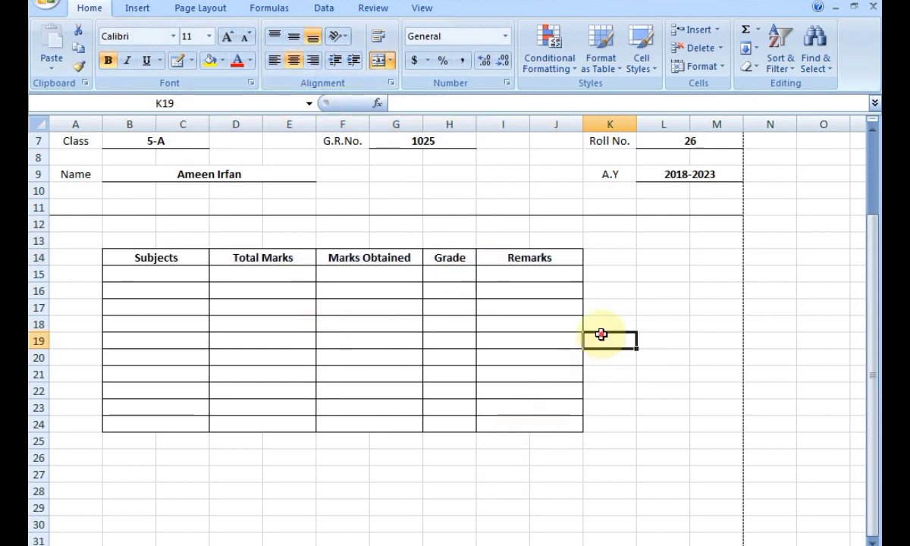
pyautogui.click(156, 279)
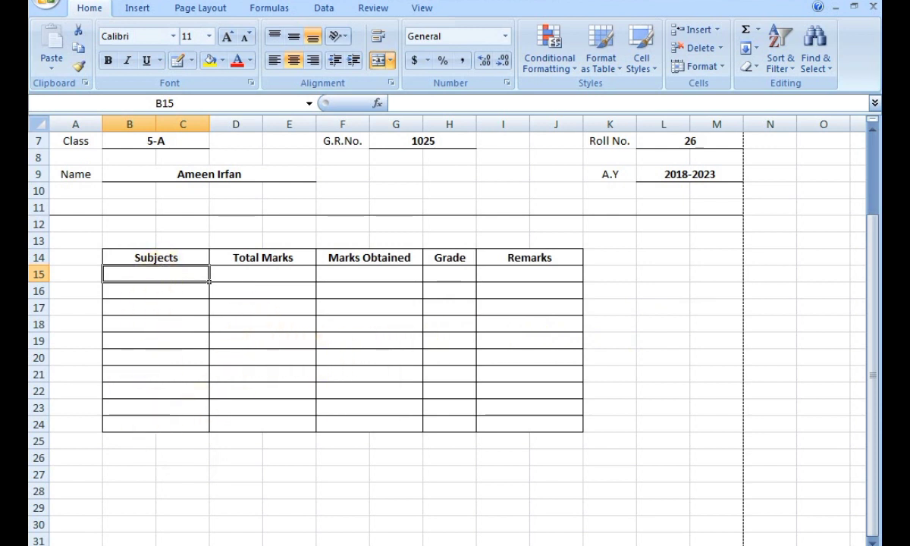
# List English, Urdu, Maths, Islamiat, S.s.t, Science, Computer and Drawing down B15:B22.
pyautogui.write('English')
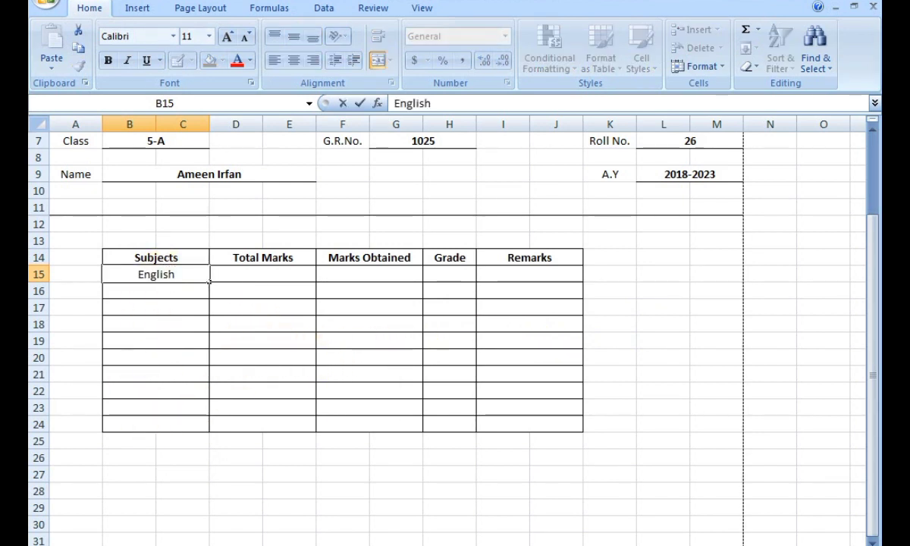
pyautogui.press('Return')
pyautogui.write('Urdu')
pyautogui.press('Return')
pyautogui.write('Maths')
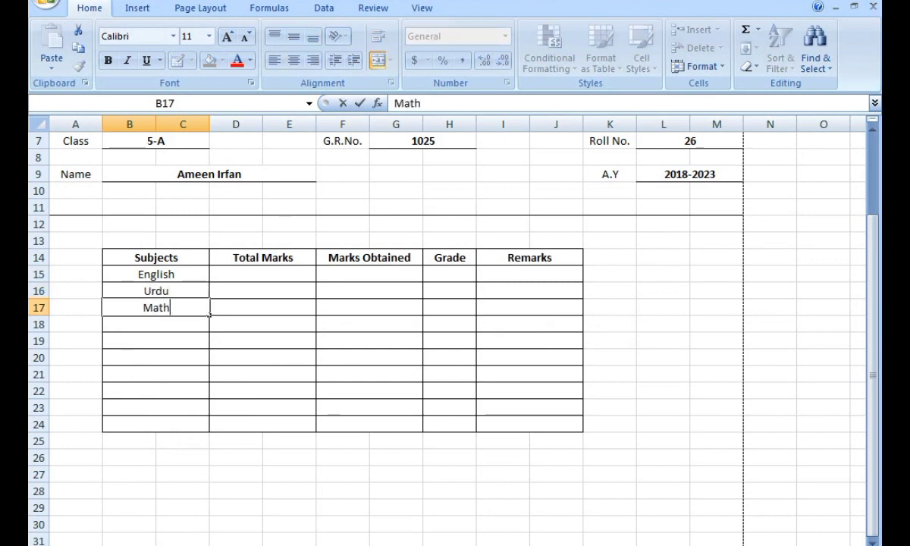
pyautogui.press('Return')
pyautogui.write('Islamiat')
pyautogui.press('Return')
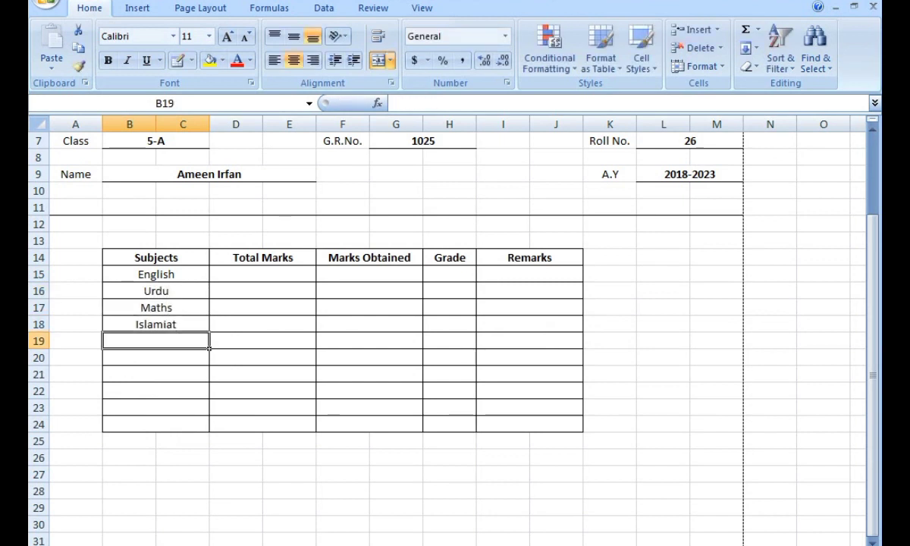
pyautogui.write('S.s.t')
pyautogui.press('Return')
pyautogui.write('Science')
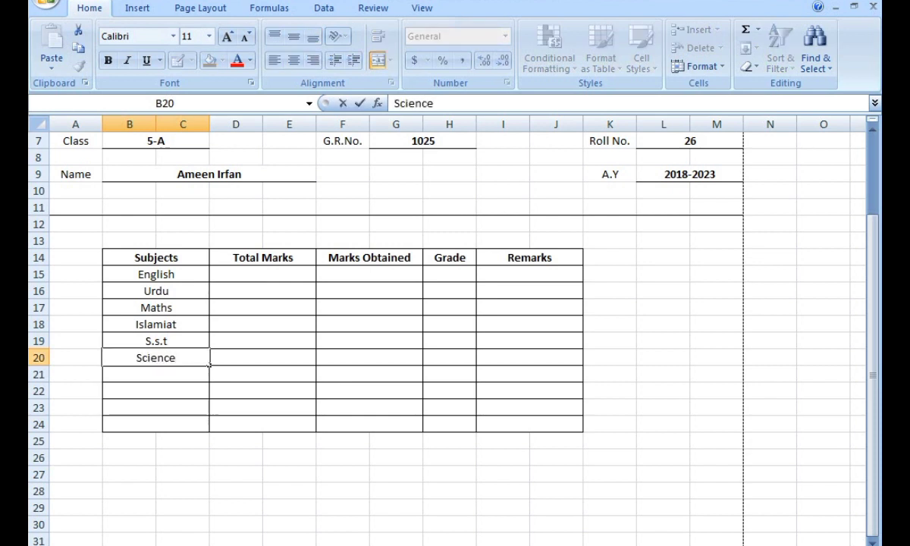
pyautogui.press('Return')
pyautogui.write('Co')
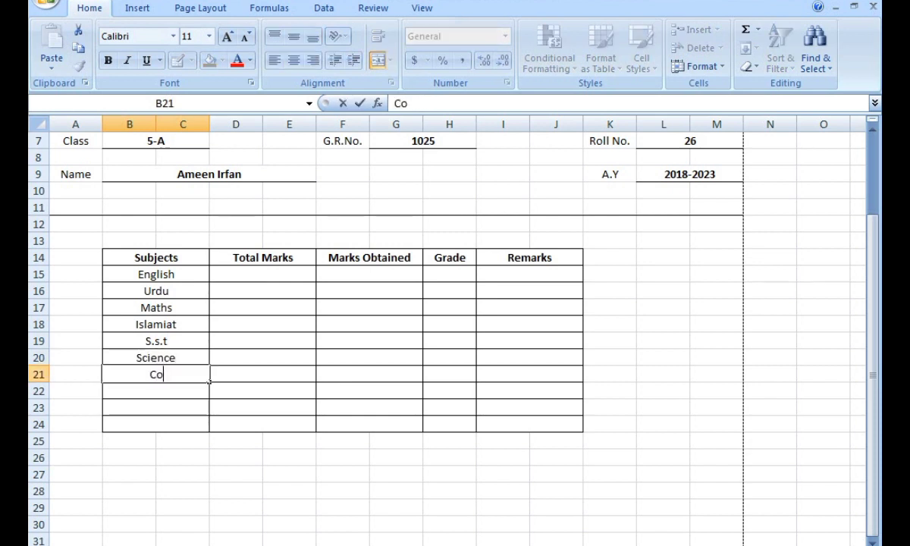
pyautogui.write('mputer')
pyautogui.press('Return')
pyautogui.write('Drawing')
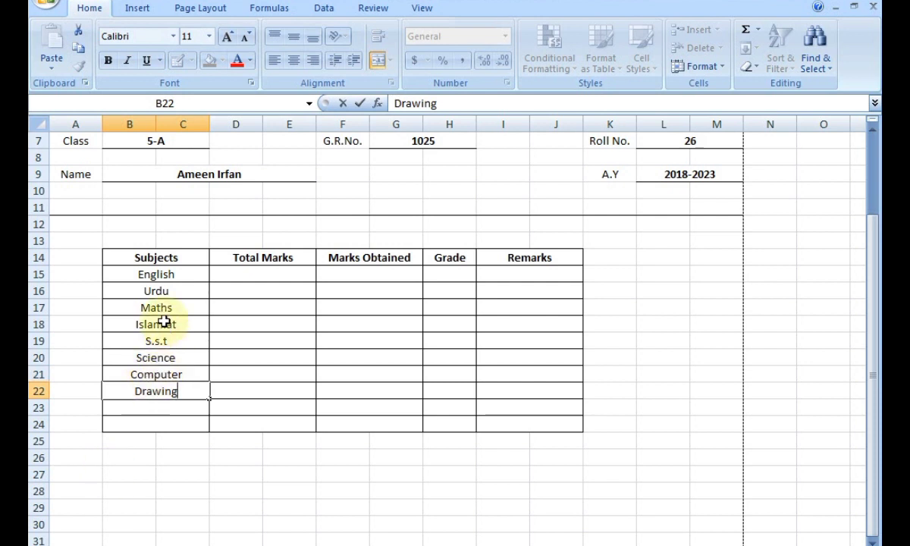
pyautogui.click(162, 408)
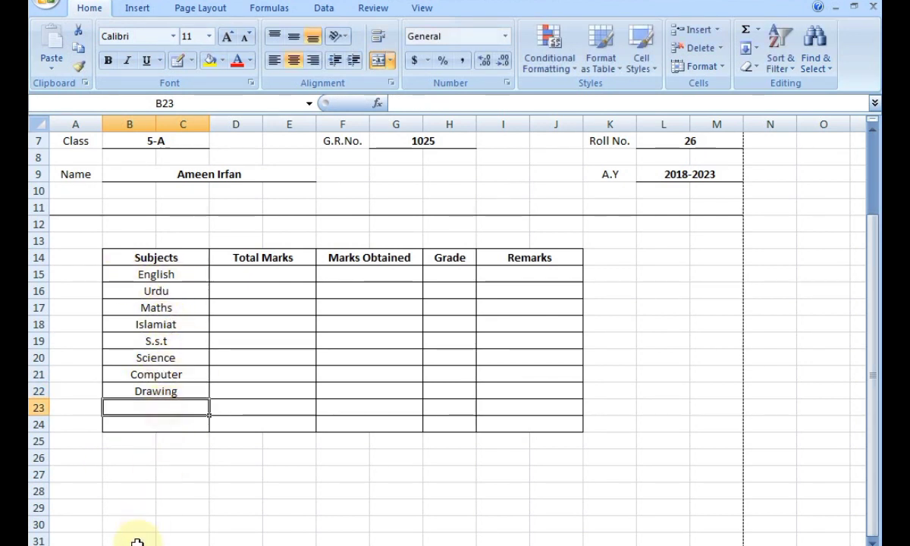
# Add a bold TOTAL label in B23 below the subjects.
pyautogui.write('T')
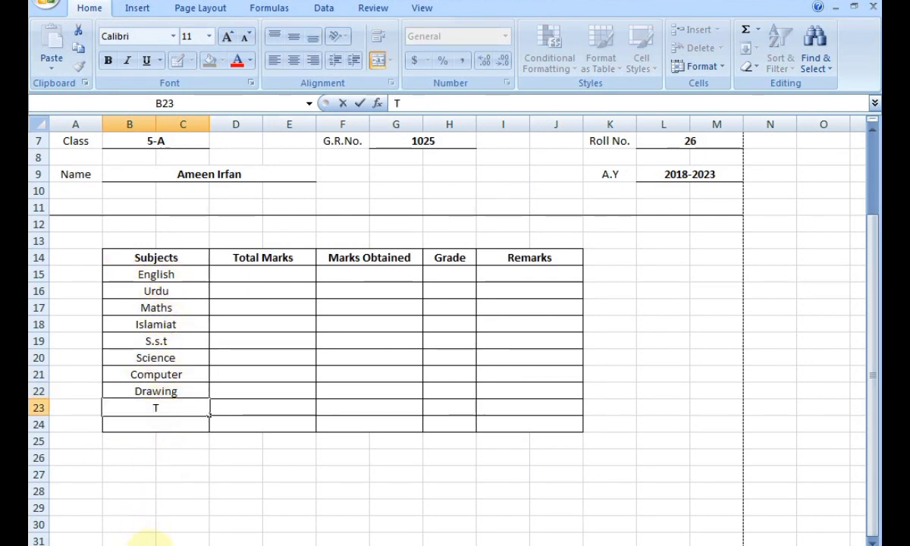
pyautogui.write('OTAL')
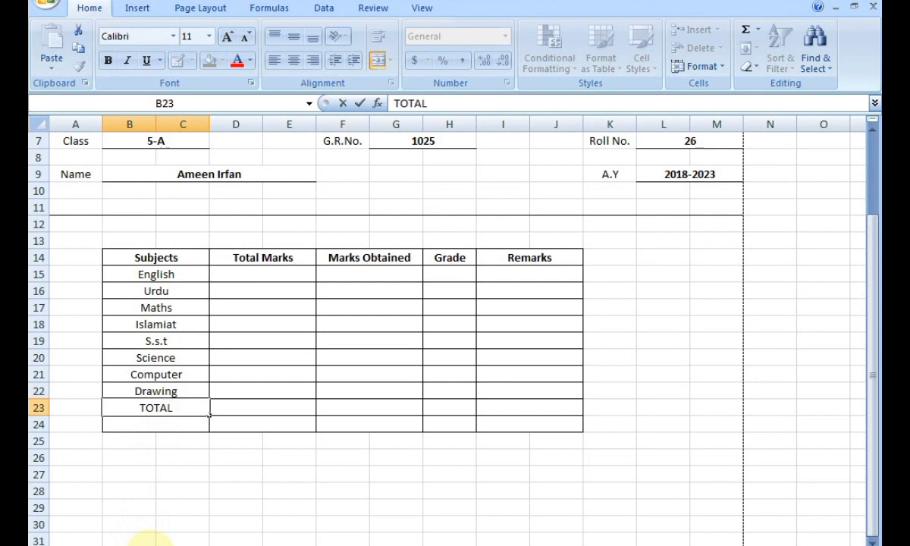
pyautogui.click(108, 60)
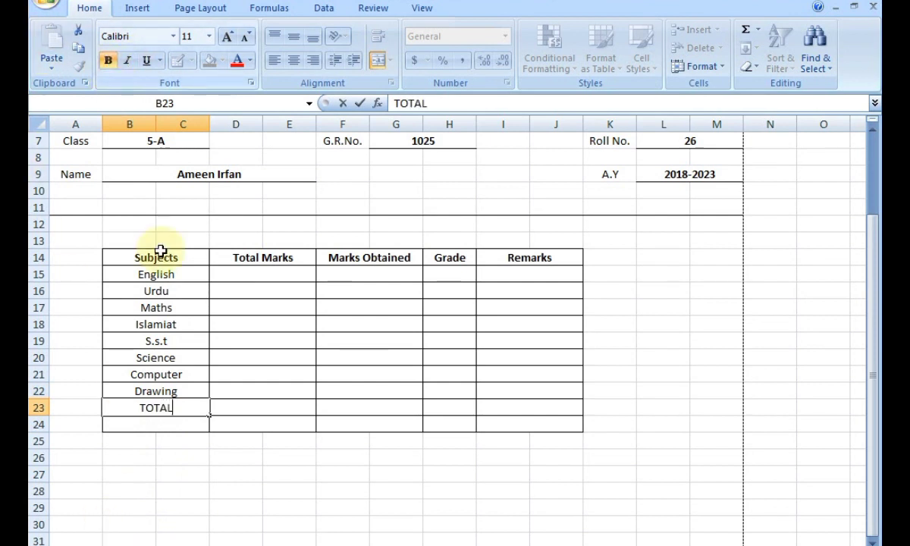
pyautogui.click(178, 438)
pyautogui.click(179, 408)
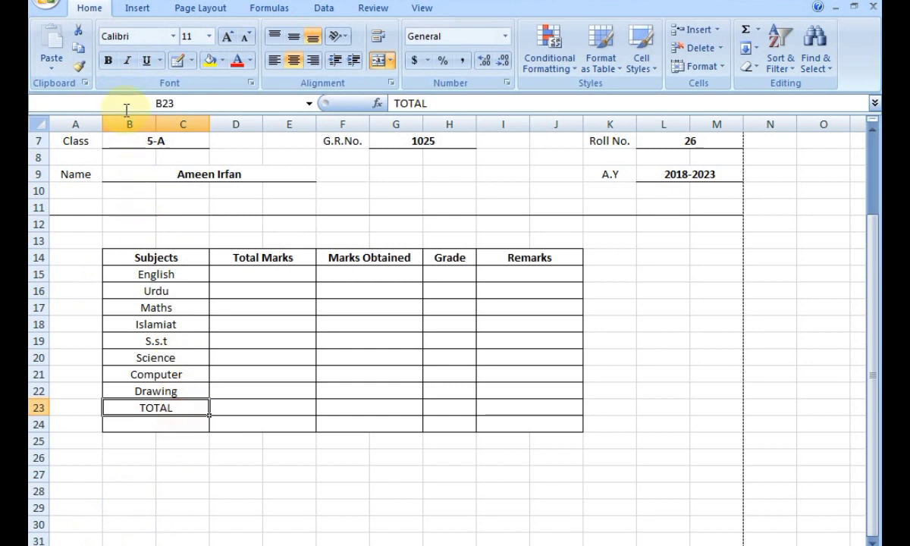
pyautogui.click(109, 60)
pyautogui.click(243, 415)
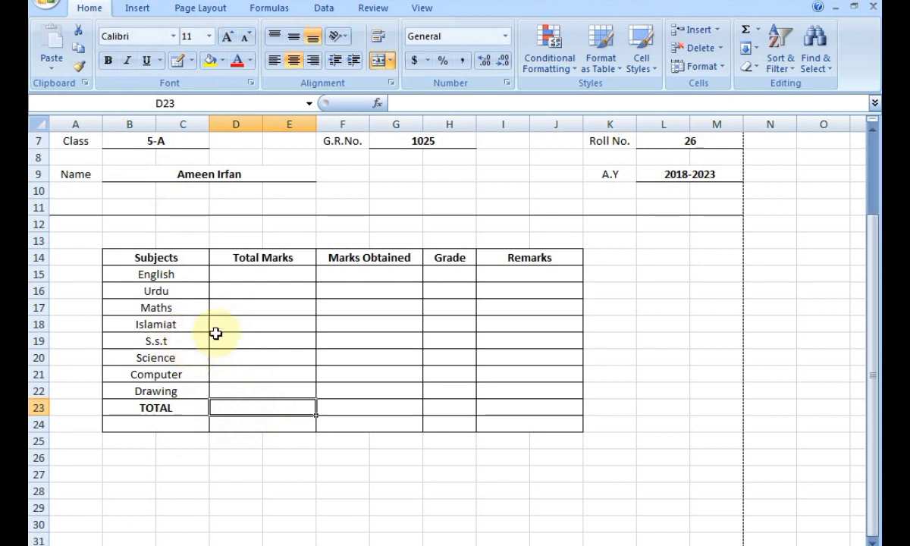
# Enter 100 as English's Total Marks and copy it to every subject through Drawing.
pyautogui.click(253, 272)
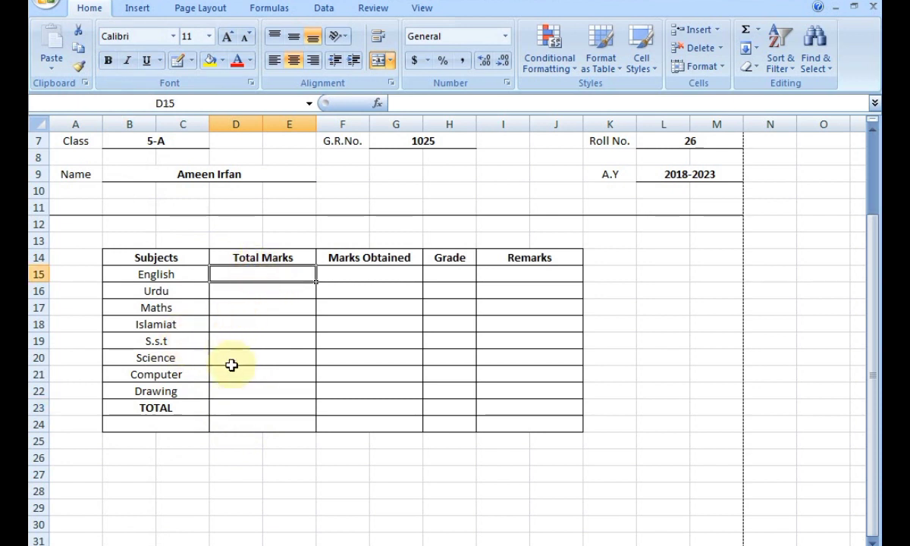
pyautogui.write('100')
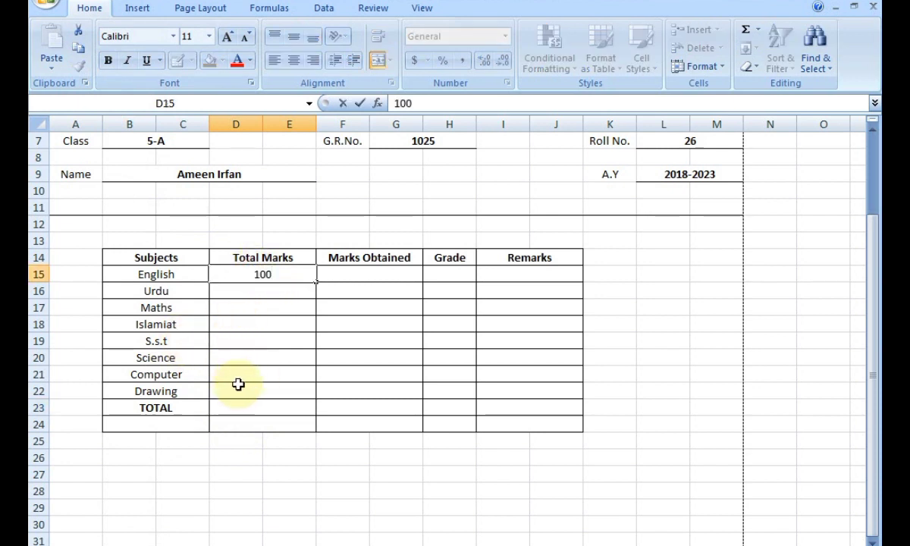
pyautogui.press('Return')
pyautogui.click(293, 271)
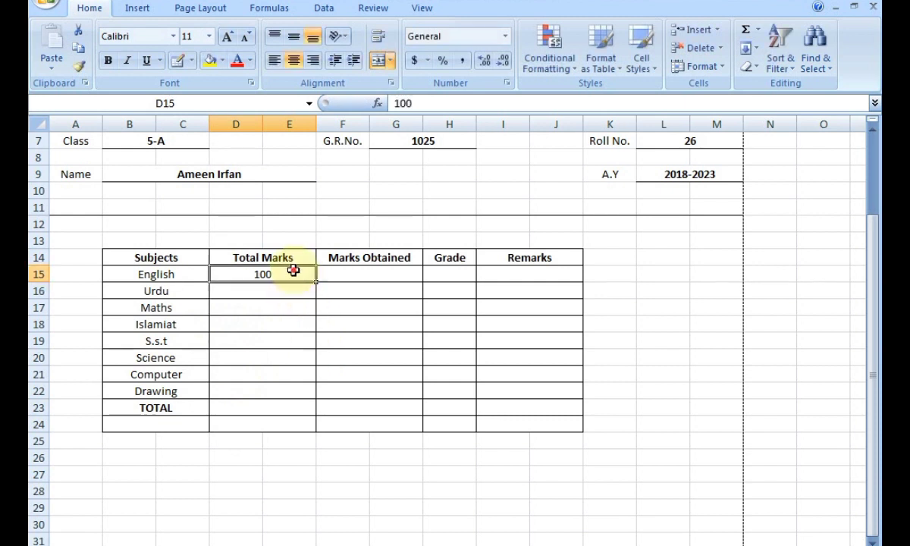
pyautogui.hotkey('ctrl', 'c')
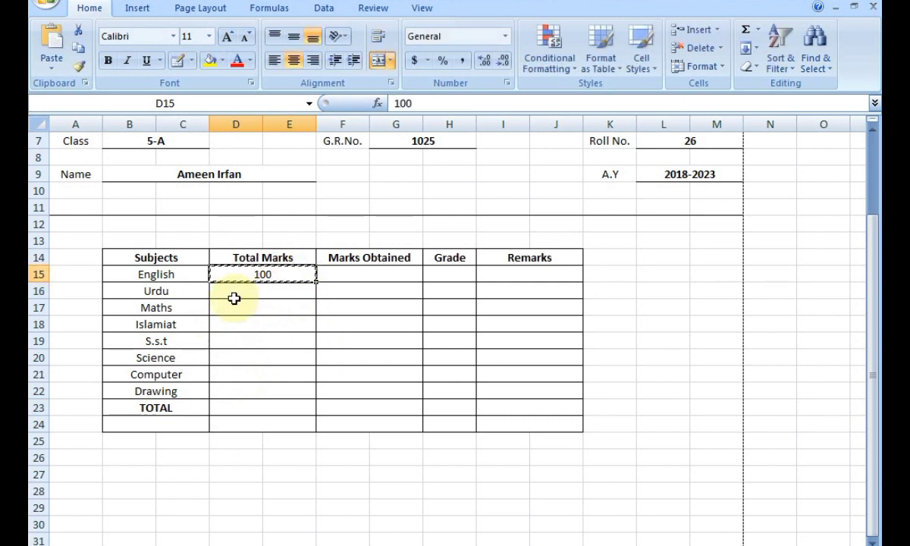
pyautogui.moveTo(228, 296); pyautogui.dragTo(274, 386)
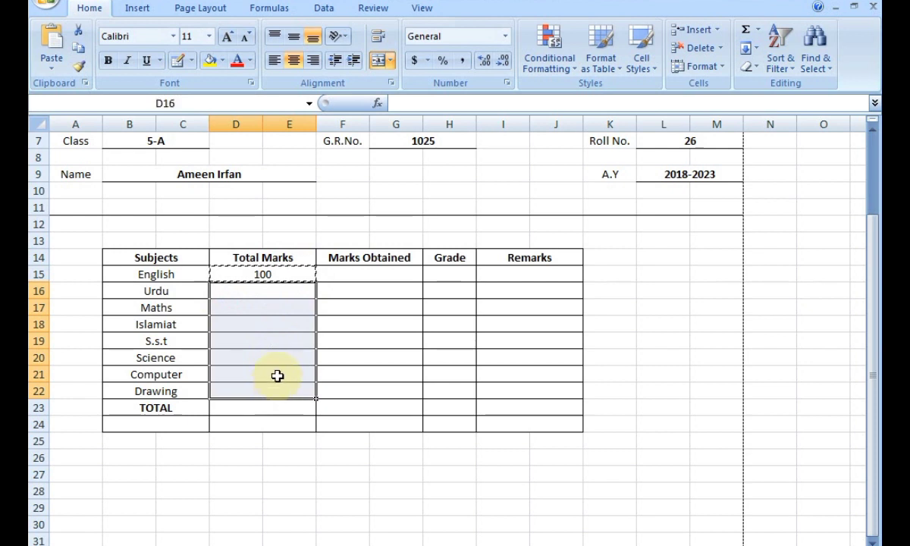
pyautogui.hotkey('ctrl', 'v')
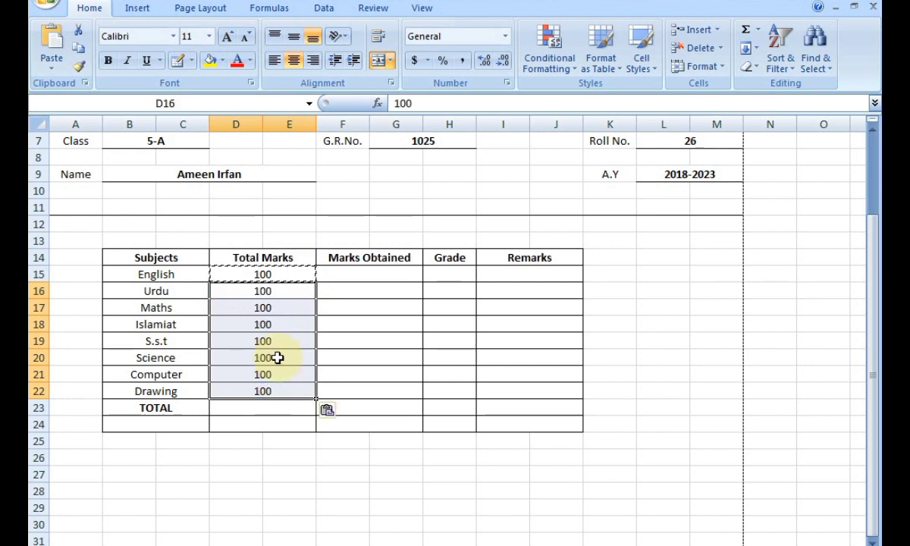
pyautogui.click(362, 371)
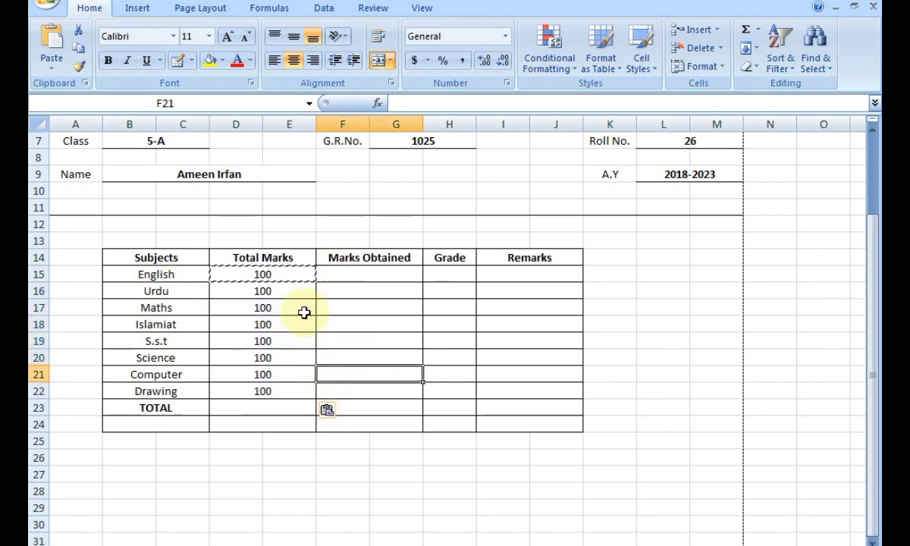
pyautogui.click(363, 273)
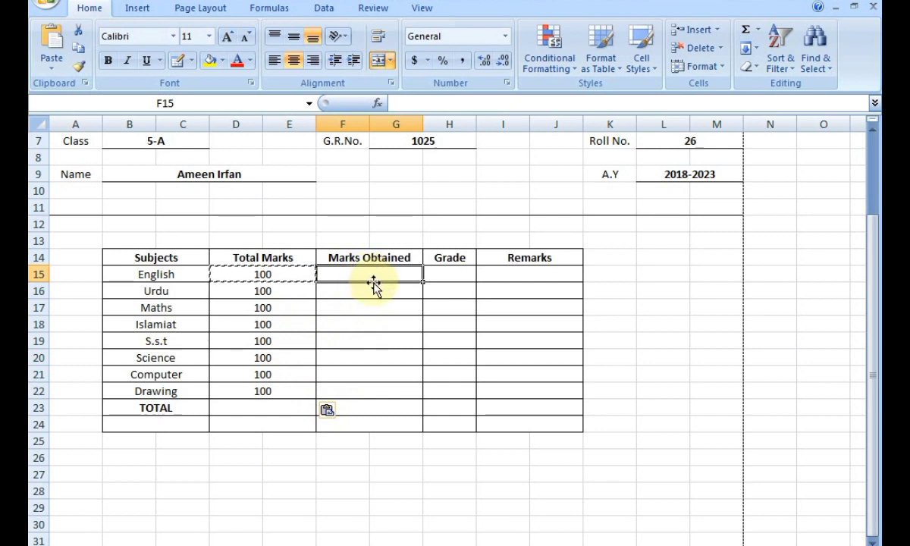
pyautogui.click(657, 271)
pyautogui.press('Escape')
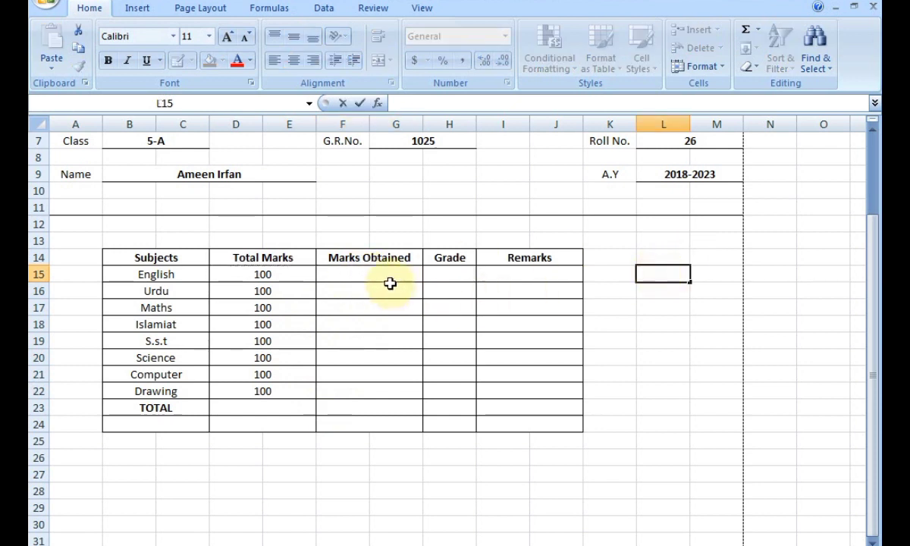
# Enter marks obtained of 45 for English and 56 for Urdu.
pyautogui.click(389, 279)
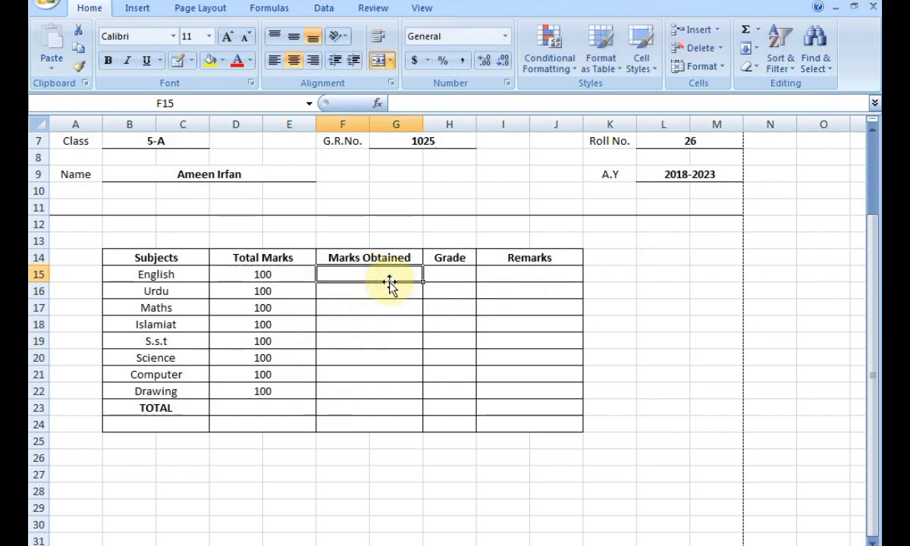
pyautogui.write('45')
pyautogui.press('Return')
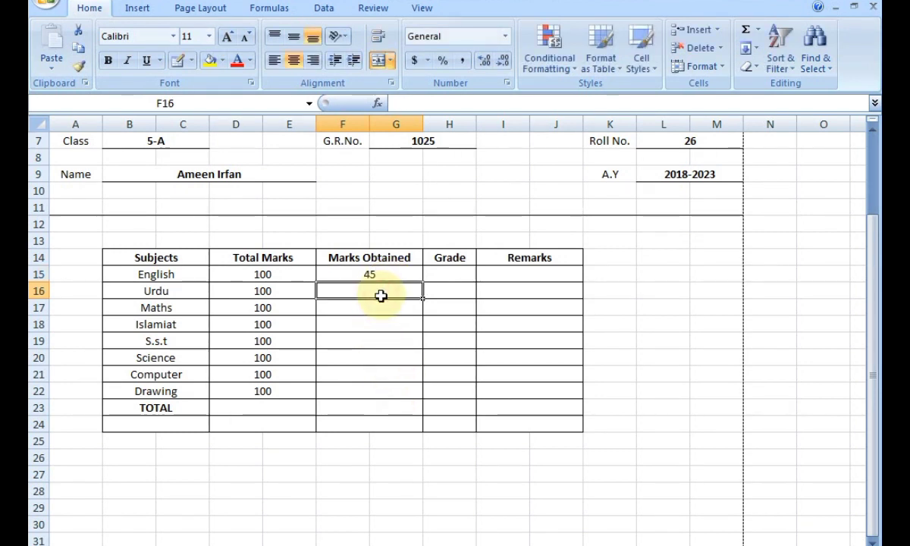
pyautogui.write('56')
pyautogui.press('Return')
pyautogui.write('75')
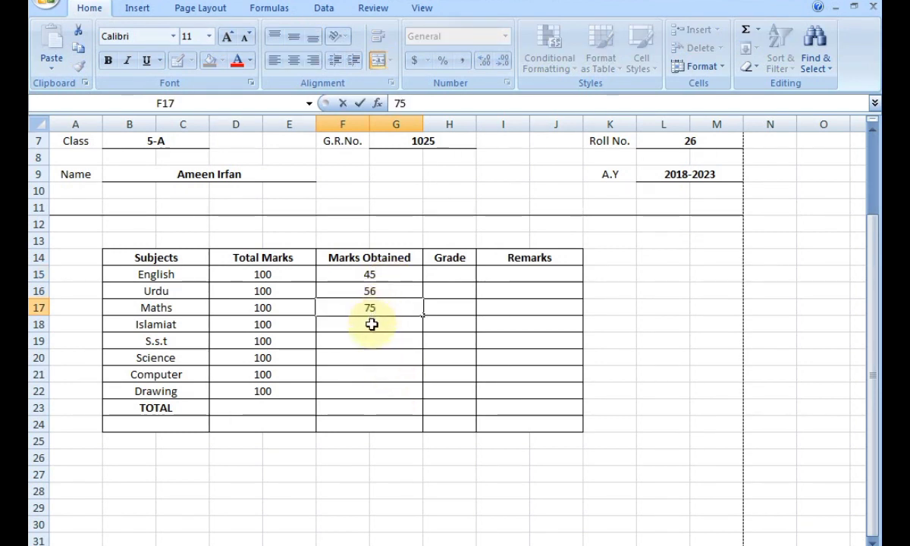
pyautogui.press('Return')
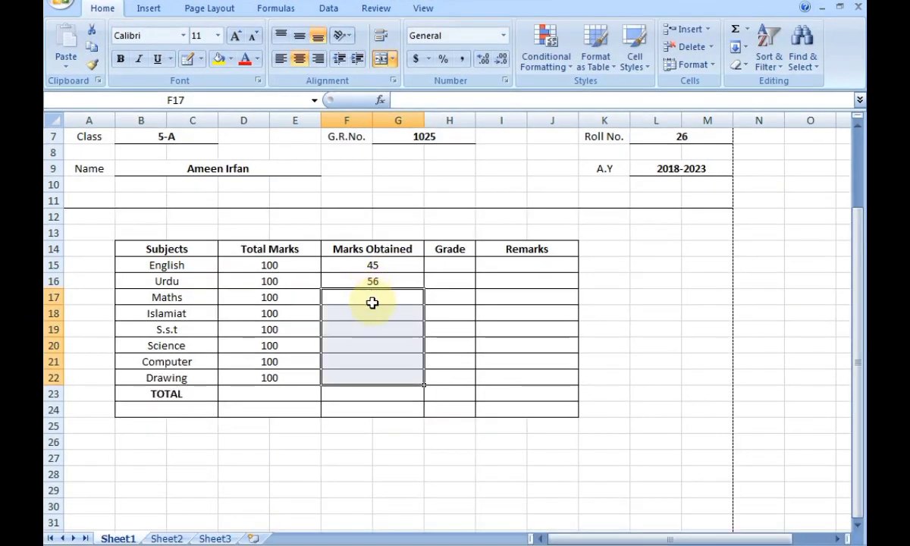
# Enter marks obtained 75, 82, 79, 68, 85 and 90 for Maths through Drawing in F17:F22.
pyautogui.click(375, 308)
pyautogui.write('75')
pyautogui.press('Return')
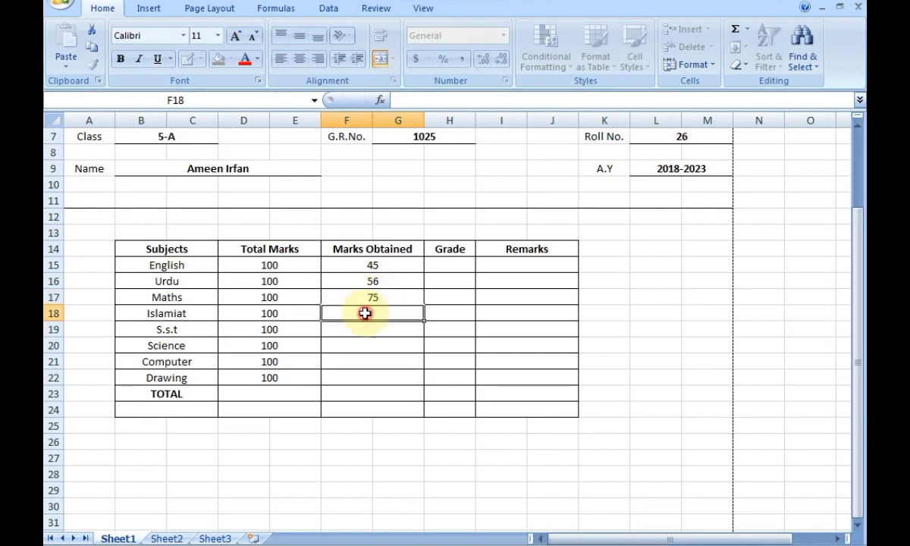
pyautogui.write('82')
pyautogui.press('Return')
pyautogui.write('79')
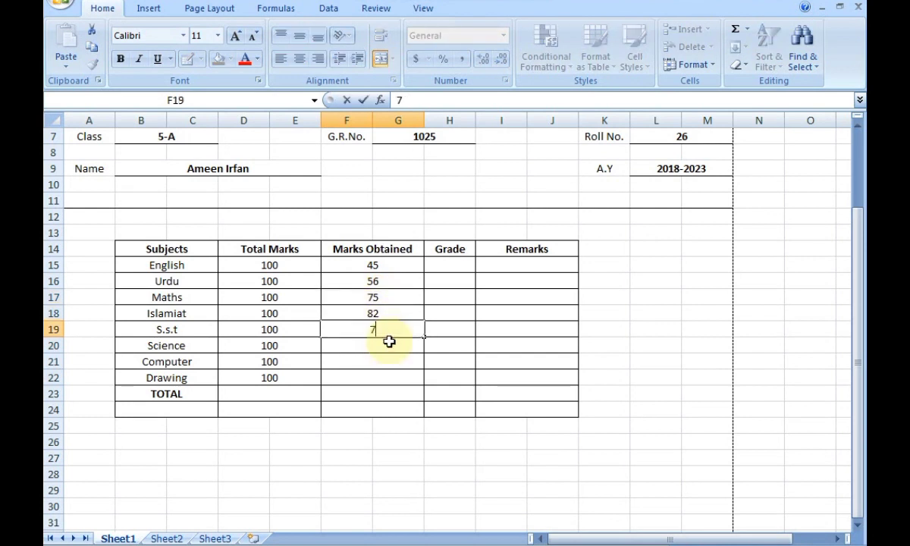
pyautogui.press('Return')
pyautogui.write('68')
pyautogui.press('Return')
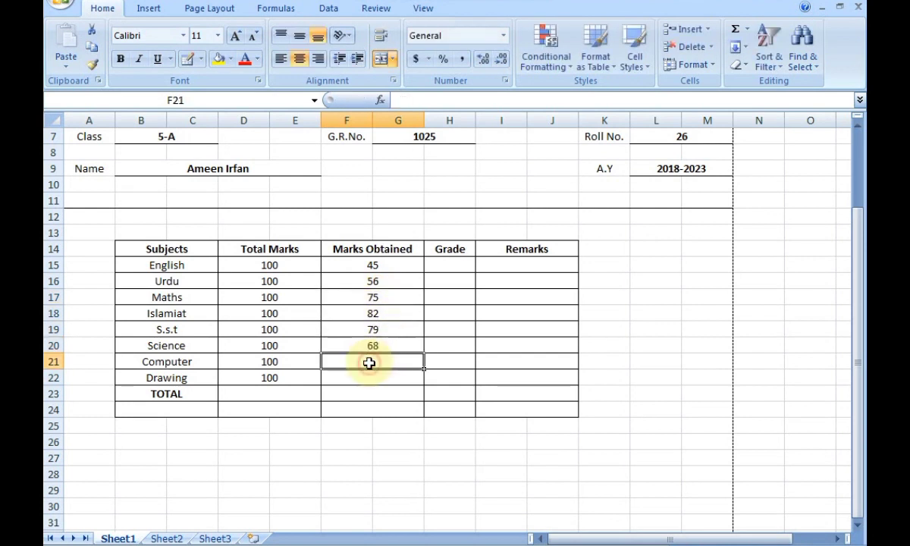
pyautogui.write('82')
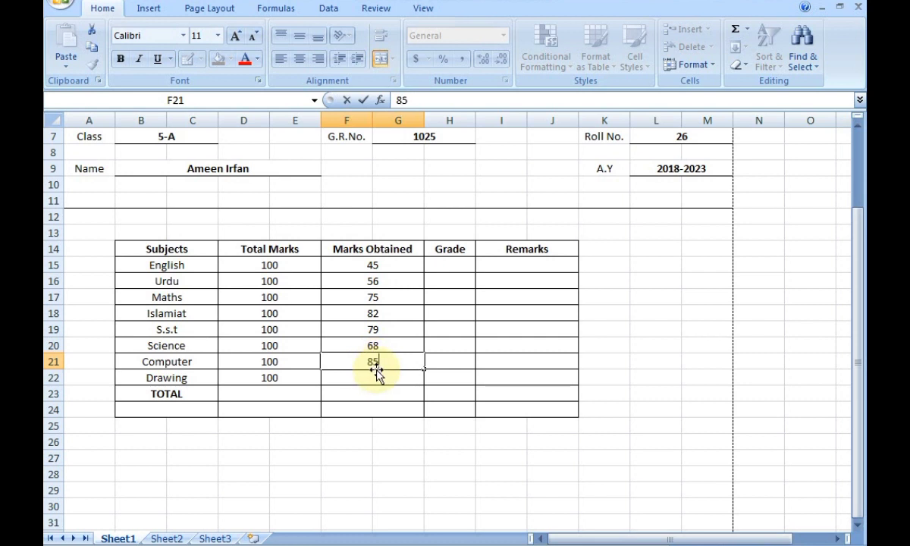
pyautogui.click(375, 378)
pyautogui.write('90')
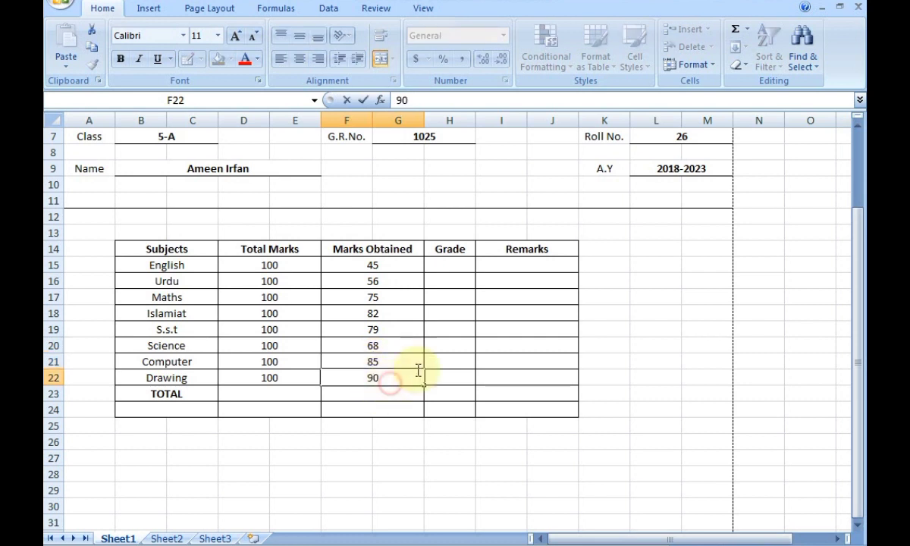
pyautogui.click(447, 265)
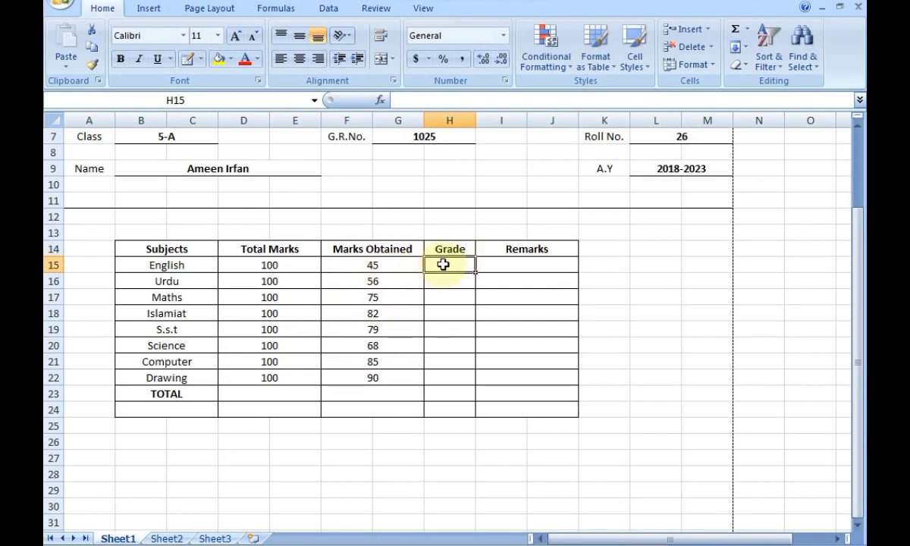
# Enter grades D, C, A, A+1, A, B, A+1 and A+1 for English through Drawing in H15:H22.
pyautogui.write('D')
pyautogui.click(452, 281)
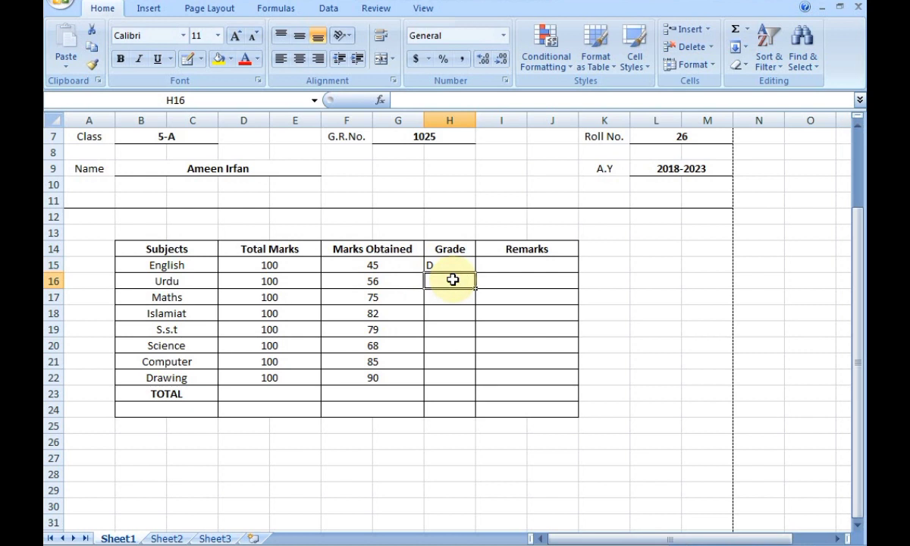
pyautogui.write('C')
pyautogui.click(441, 295)
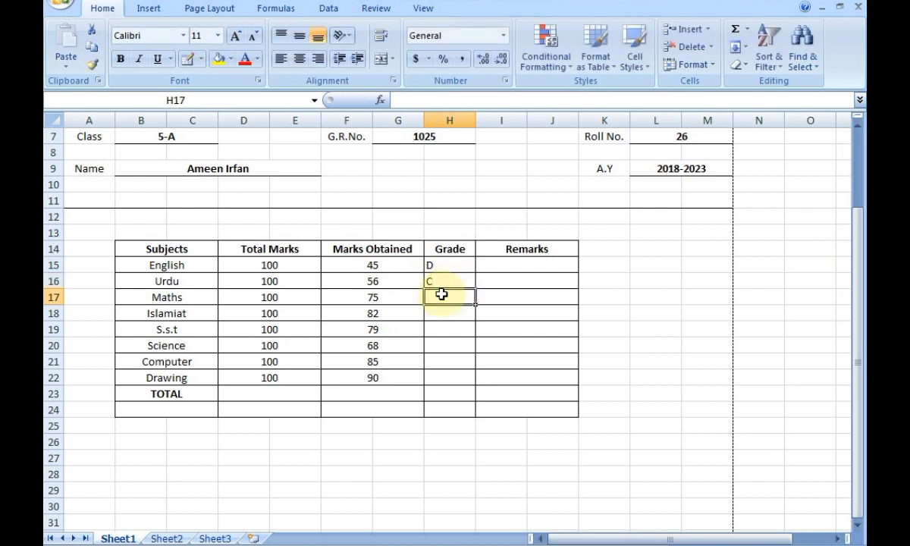
pyautogui.write('A')
pyautogui.click(442, 311)
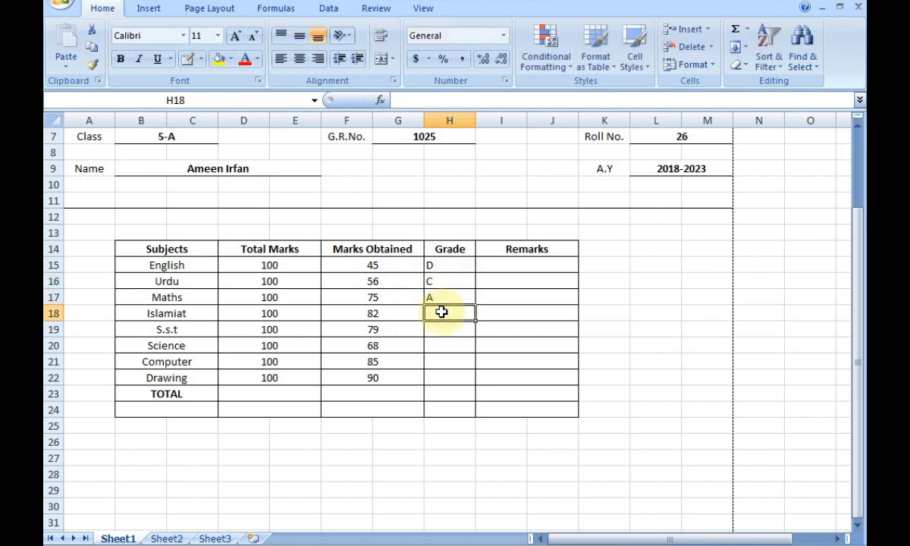
pyautogui.write('A')
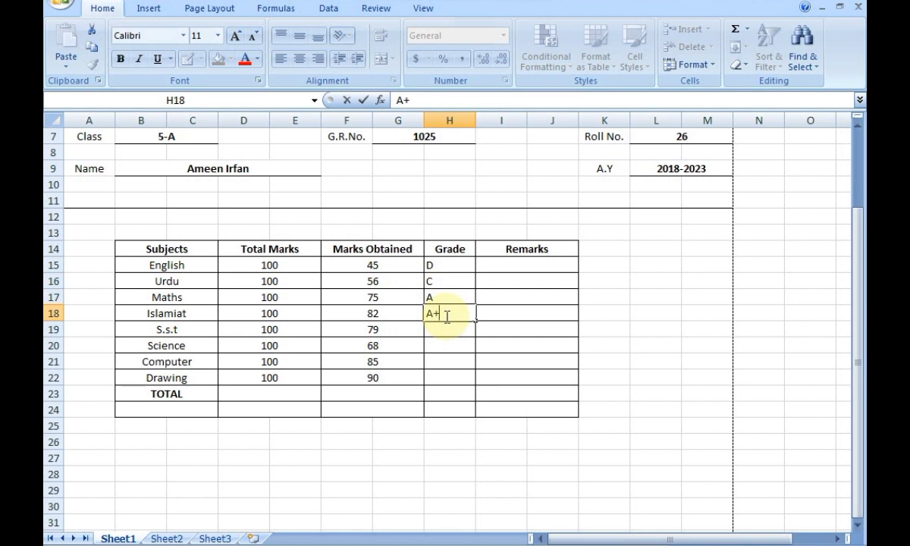
pyautogui.write('+1')
pyautogui.click(444, 328)
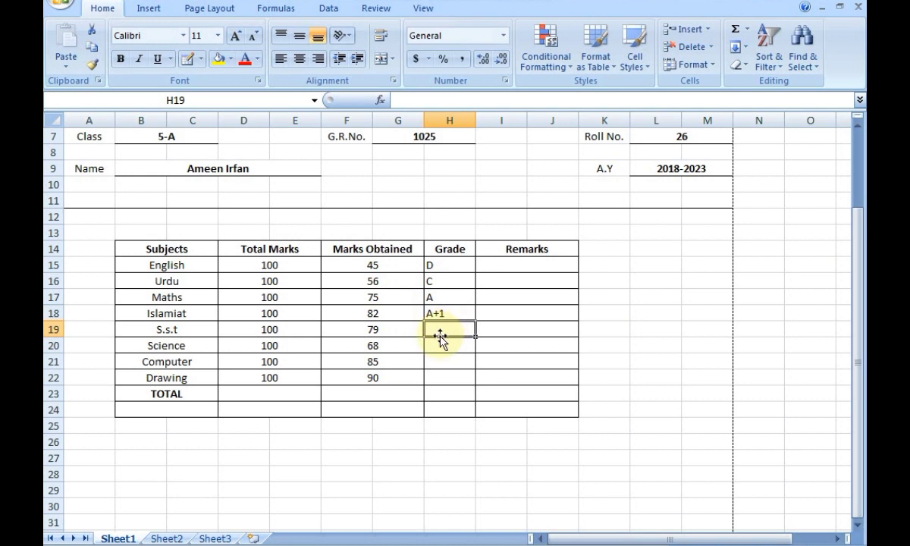
pyautogui.write('A')
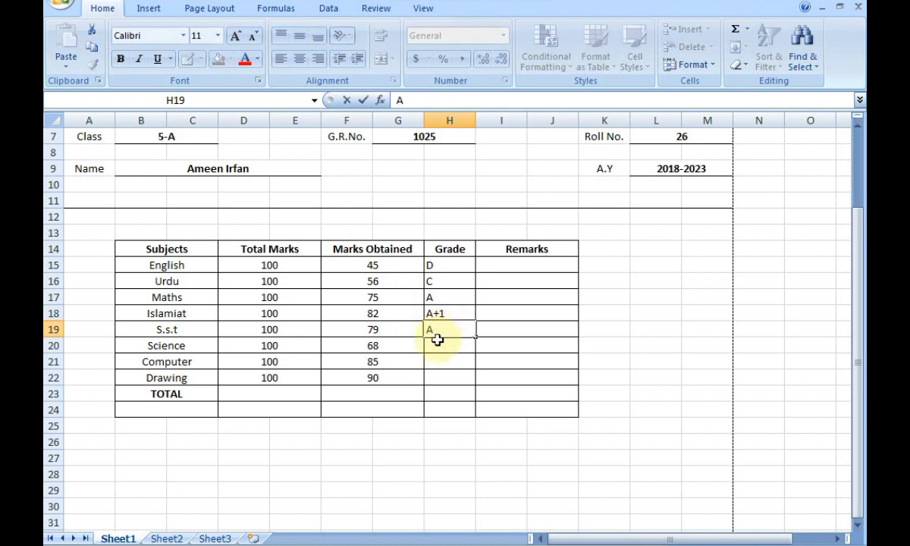
pyautogui.click(436, 348)
pyautogui.write('B')
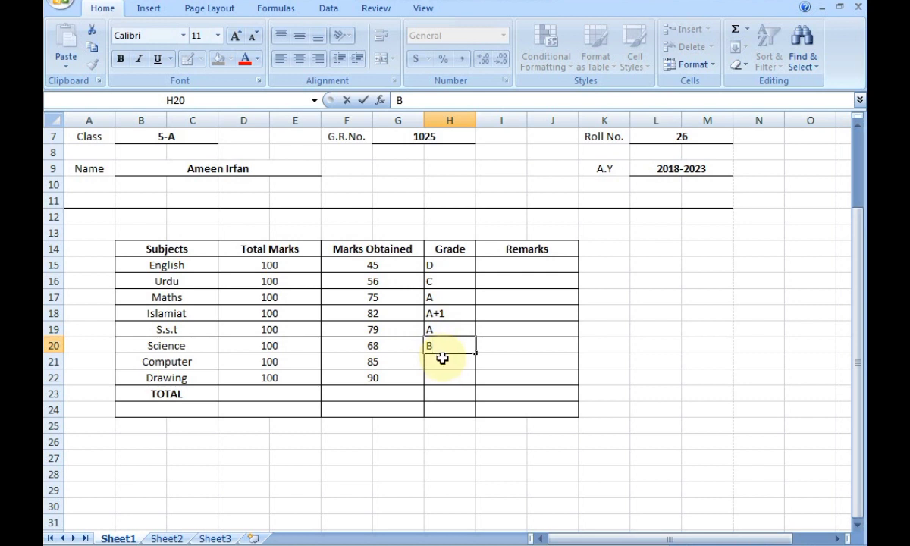
pyautogui.click(442, 360)
pyautogui.write('A')
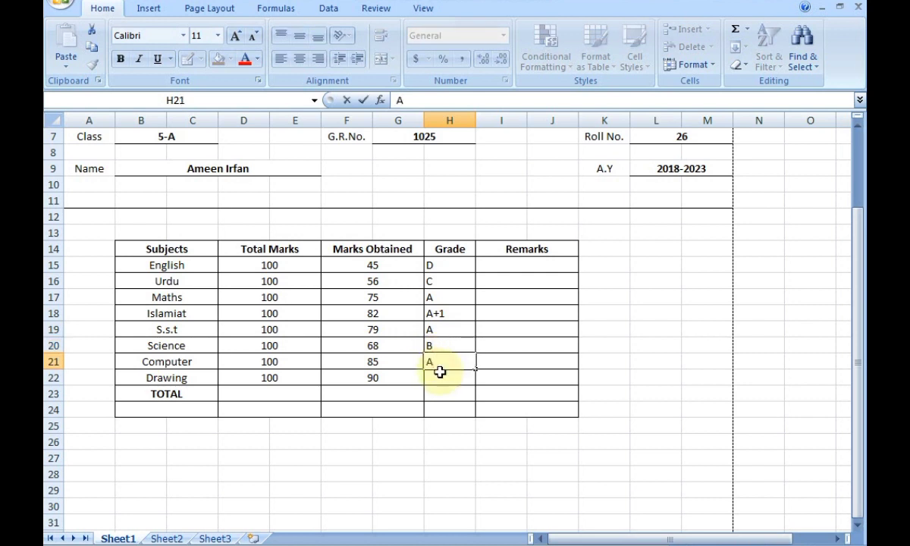
pyautogui.write('+1')
pyautogui.click(436, 392)
pyautogui.click(437, 377)
pyautogui.write('A')
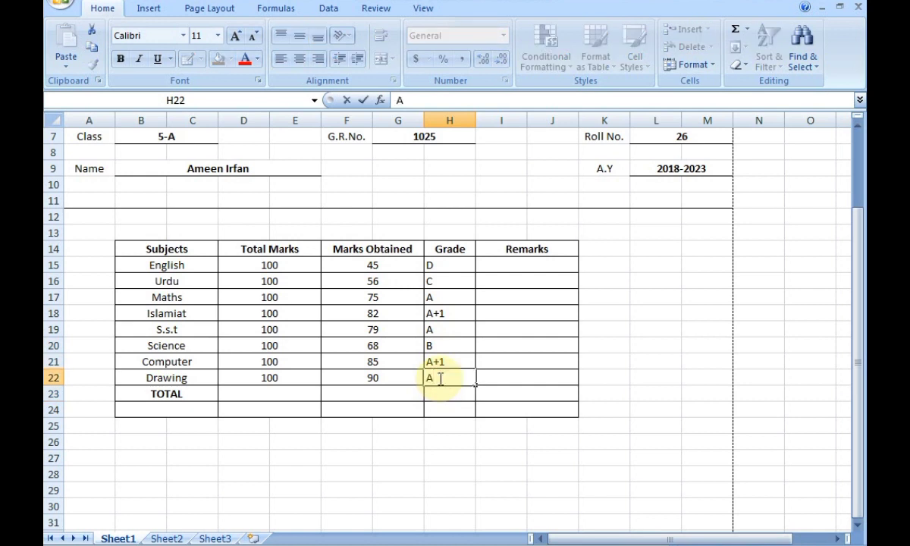
pyautogui.click(463, 426)
# Centre the grades in H15:H22.
pyautogui.moveTo(464, 263); pyautogui.dragTo(436, 376)
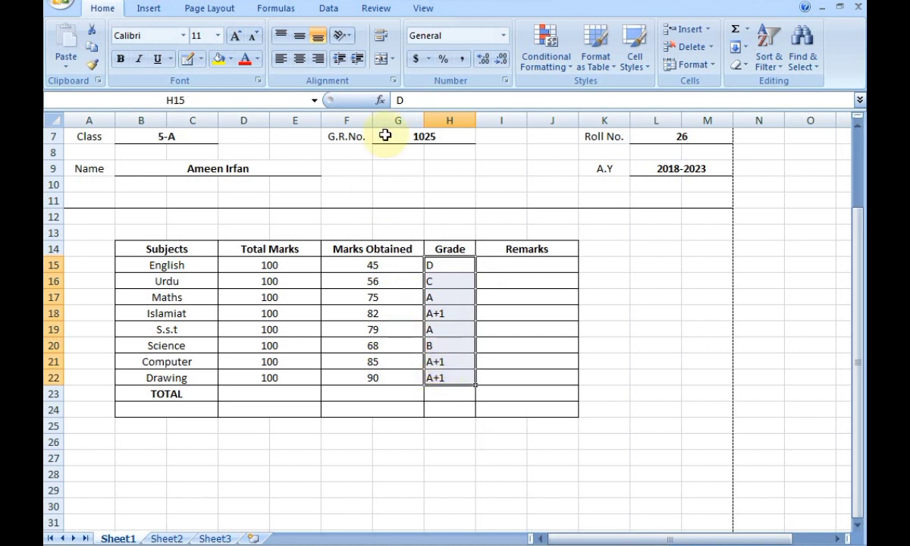
pyautogui.click(300, 60)
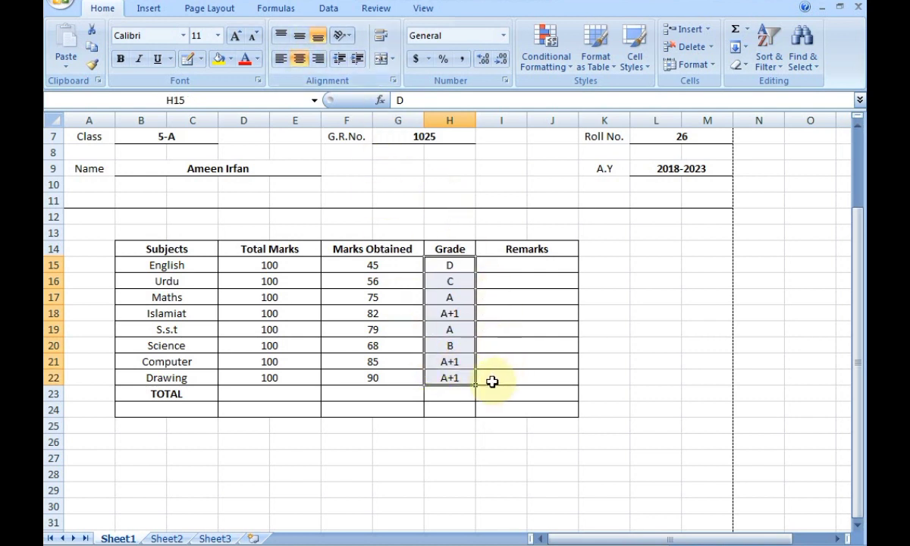
pyautogui.click(670, 266)
pyautogui.click(488, 266)
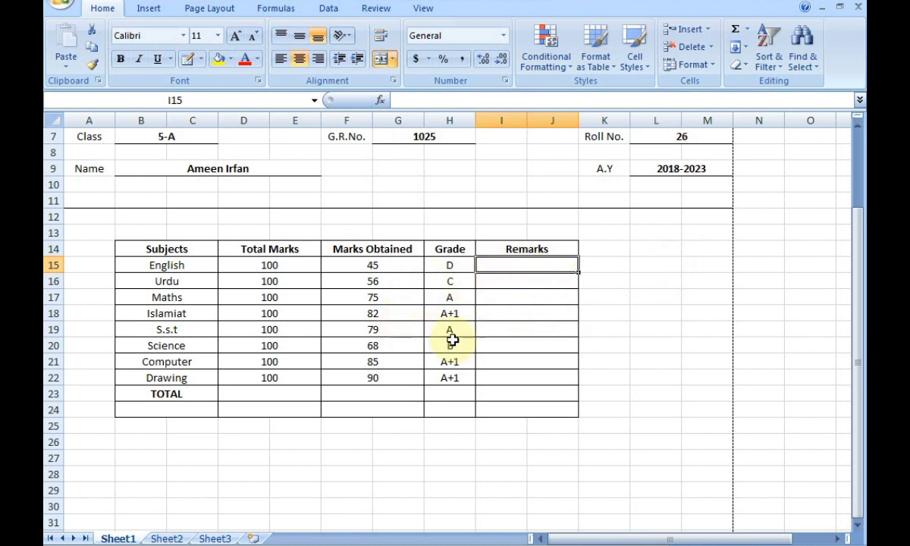
# Enter the remarks NICE, GOOD, GREAT, WELL DONE, GREAT and VERY GOOD for English through Science.
pyautogui.write('N')
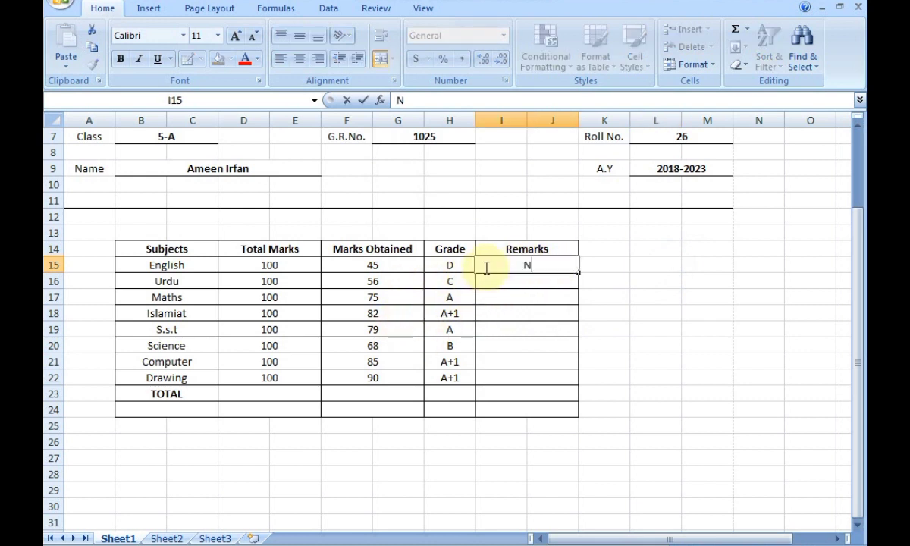
pyautogui.write('ICE')
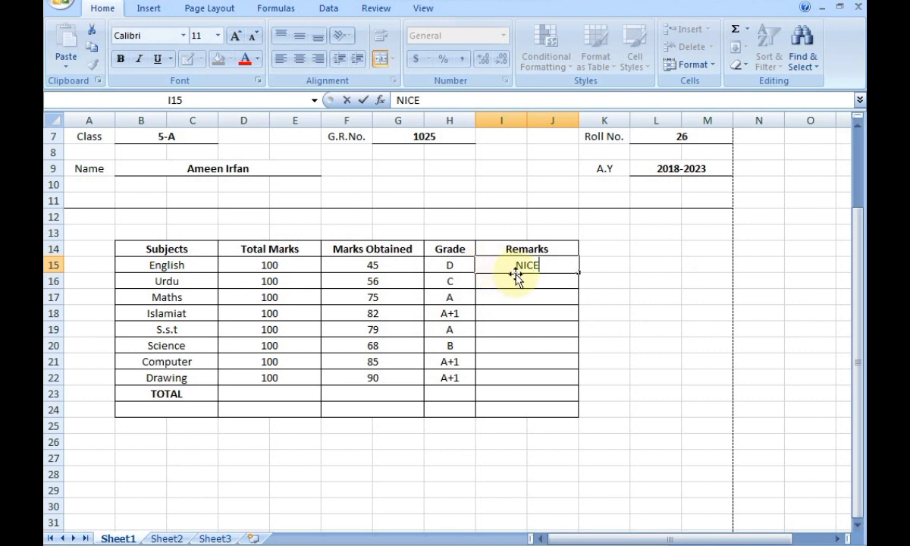
pyautogui.click(525, 280)
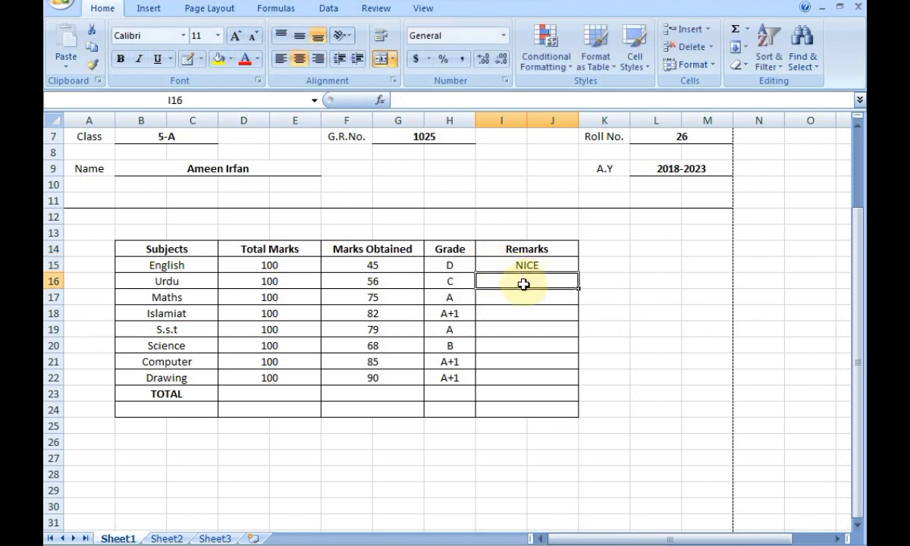
pyautogui.write('GOOD')
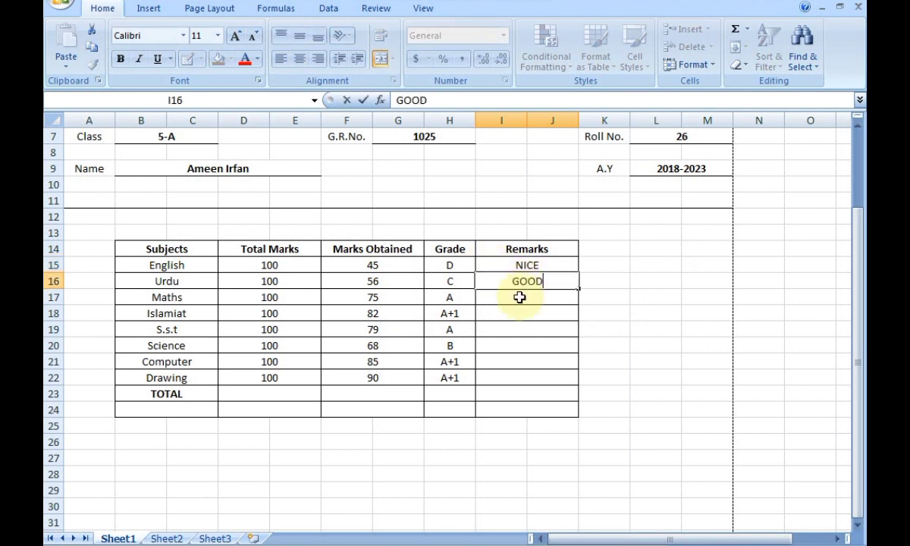
pyautogui.click(518, 298)
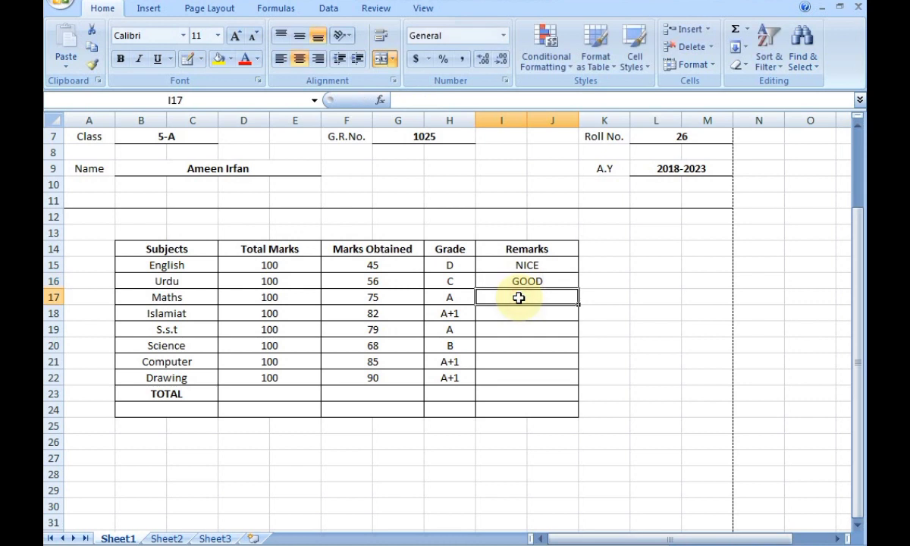
pyautogui.write('GRE')
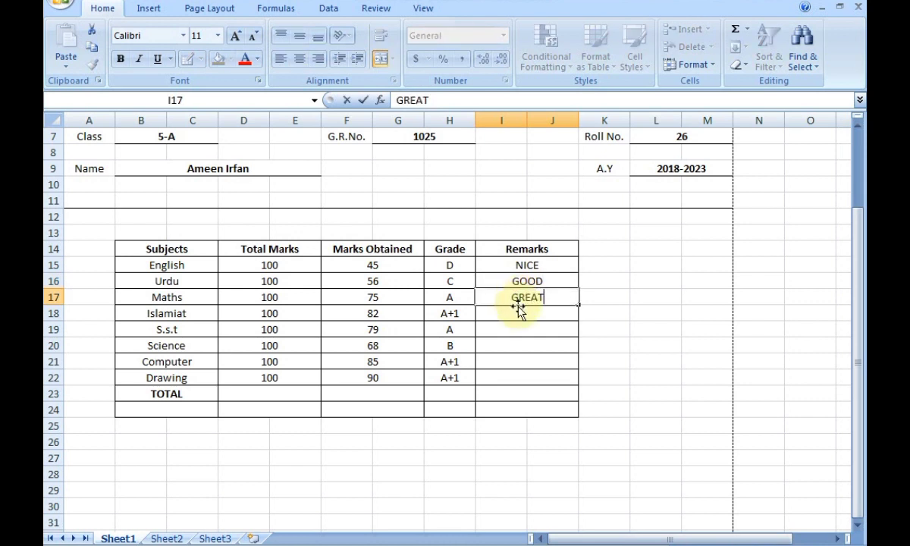
pyautogui.write('AT')
pyautogui.click(519, 313)
pyautogui.write('WELL D')
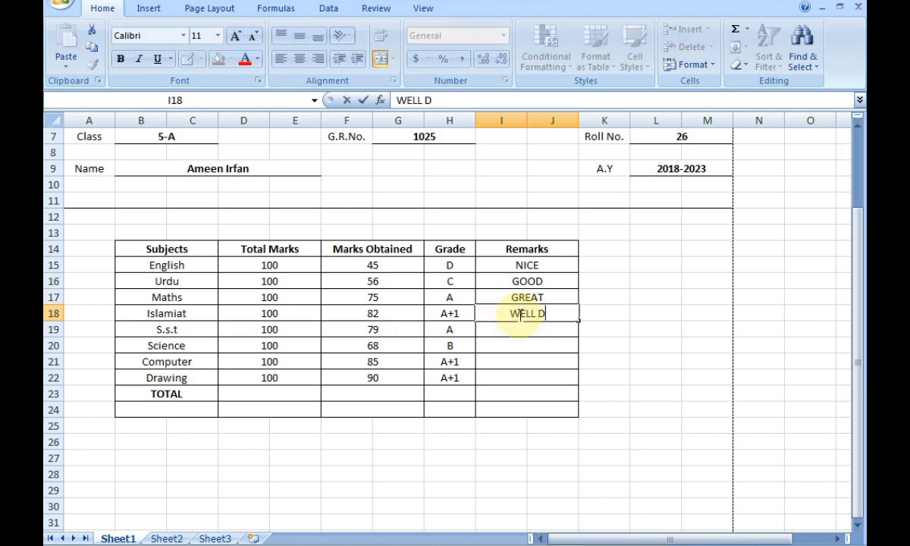
pyautogui.write('ONE')
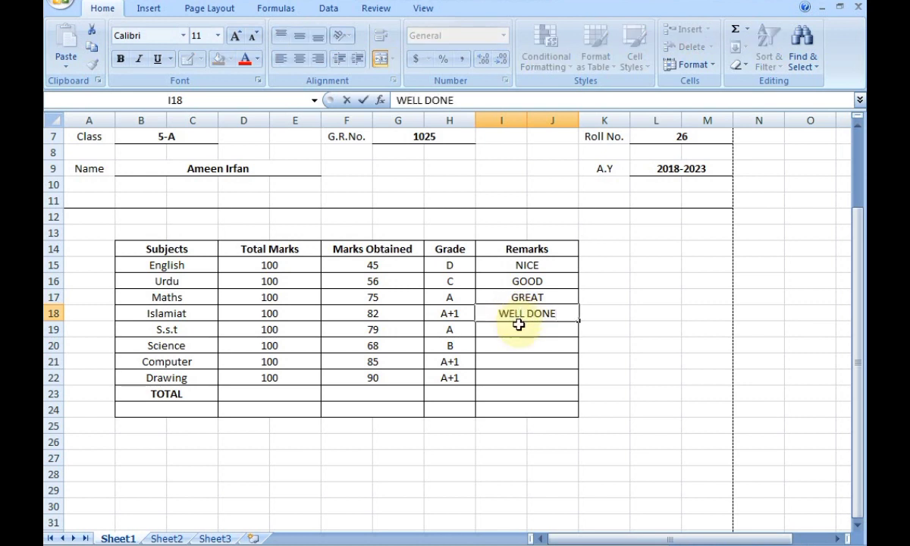
pyautogui.click(519, 324)
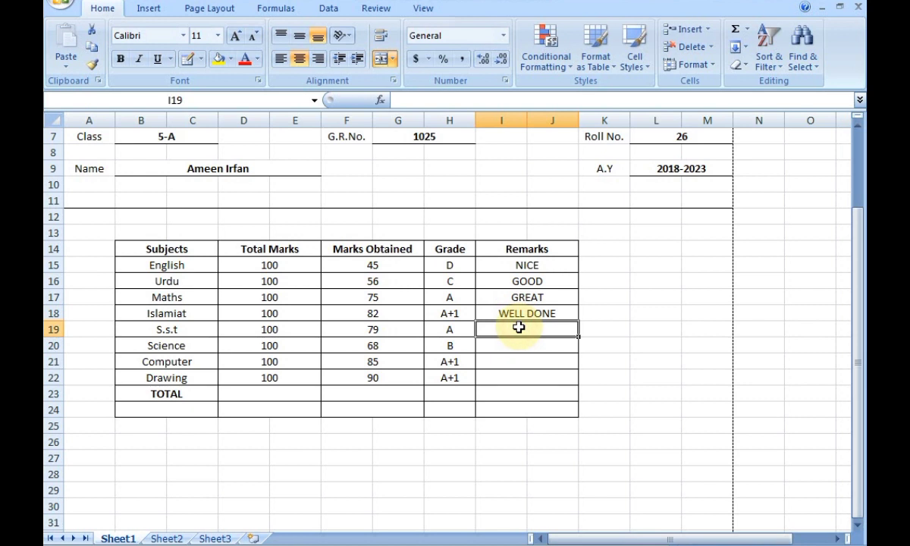
pyautogui.write('GREAT')
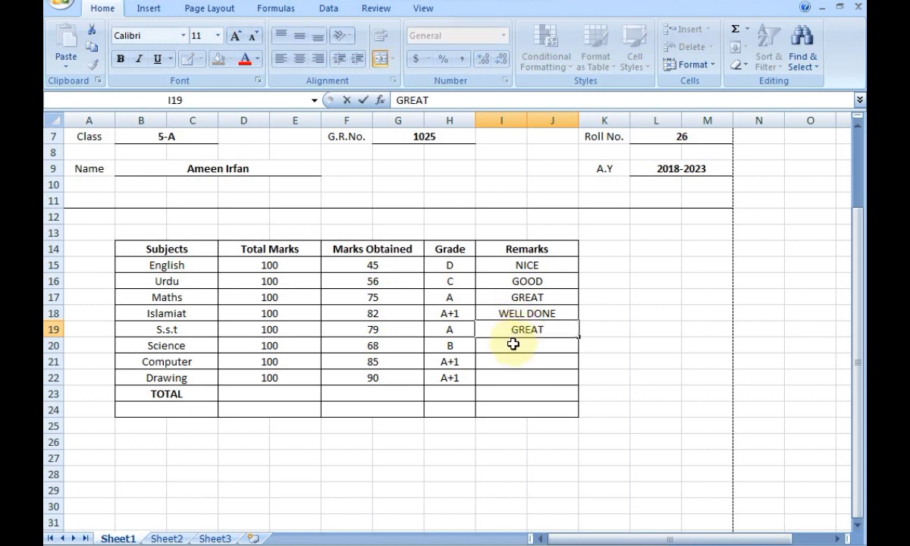
pyautogui.click(513, 344)
pyautogui.write('VERY GOO')
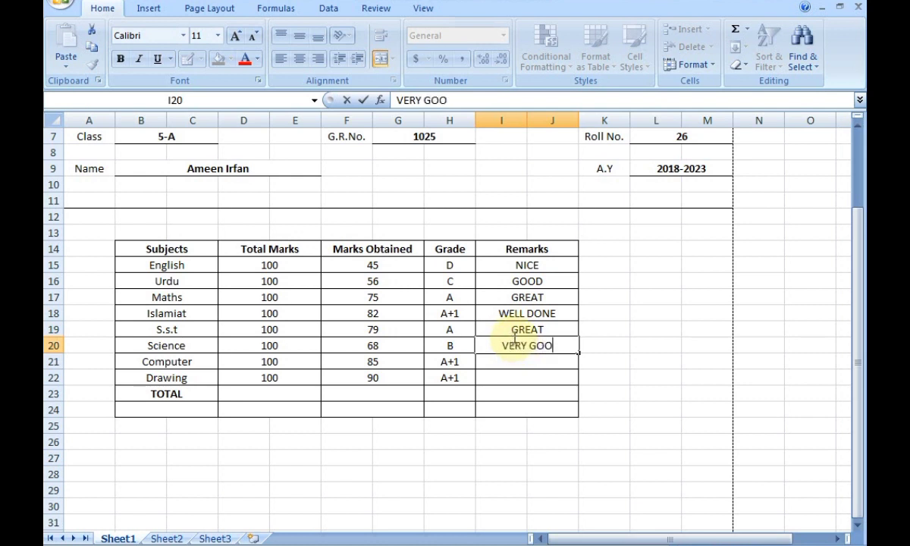
pyautogui.write('D')
pyautogui.click(526, 364)
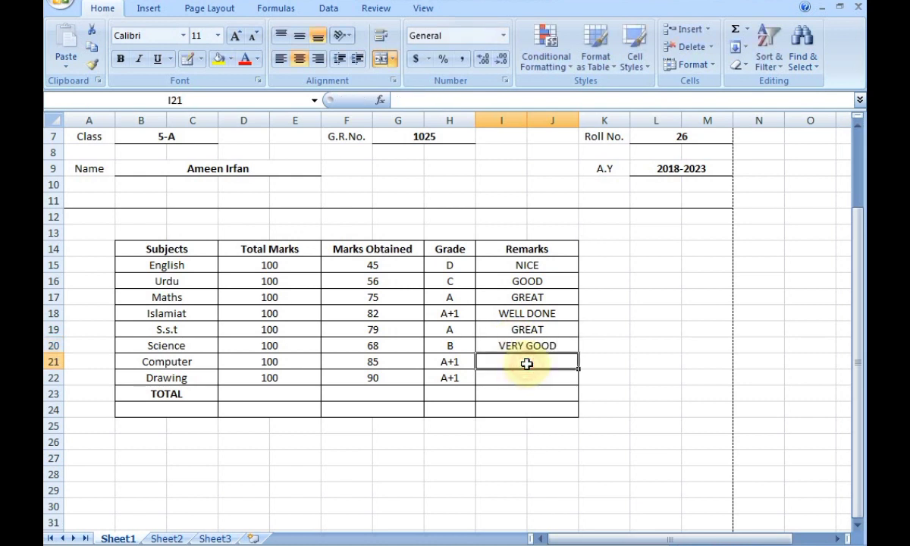
# Copy Islamiat's WELL DONE remark into the Computer and Drawing remark cells.
pyautogui.click(526, 314)
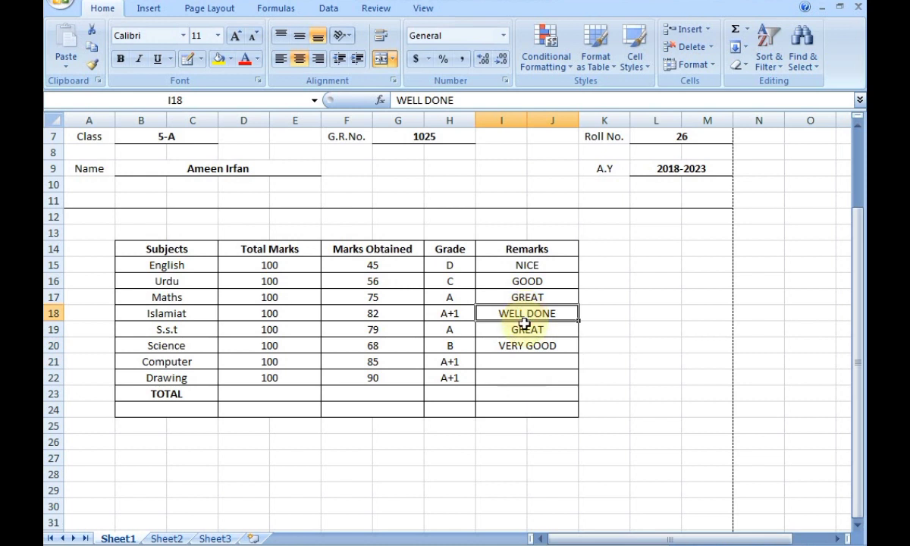
pyautogui.hotkey('ctrl', 'c')
pyautogui.moveTo(521, 361); pyautogui.dragTo(523, 371)
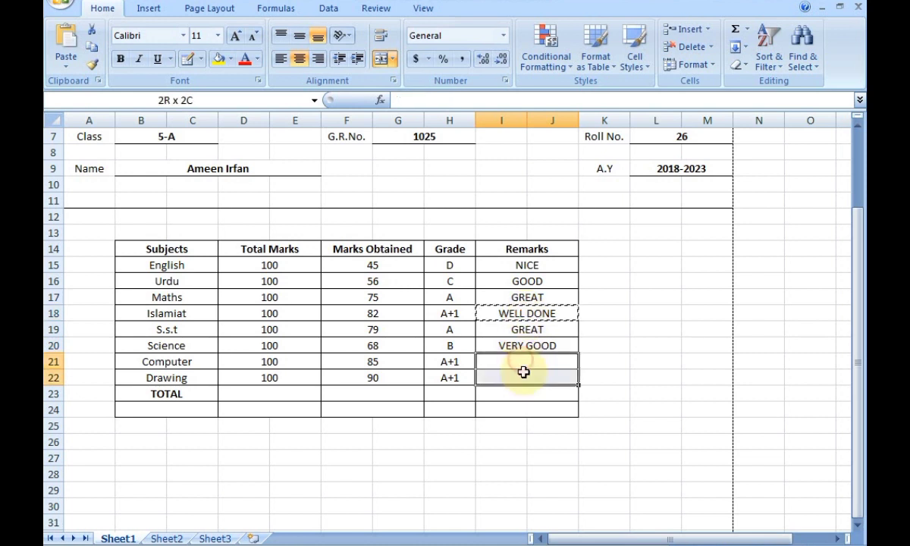
pyautogui.hotkey('ctrl', 'v')
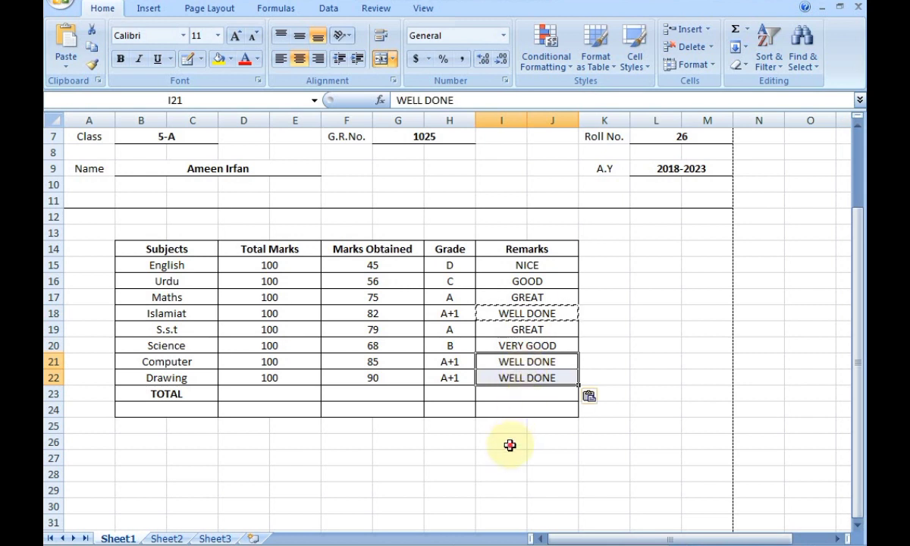
pyautogui.doubleClick(506, 443)
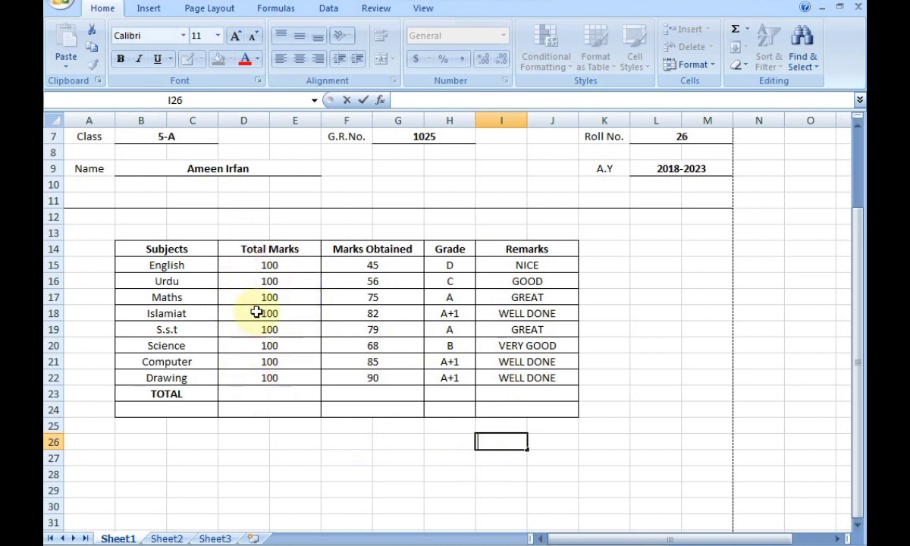
# AutoSum the Total Marks column into D23 with =SUM(D15:E22) and make the resulting 800 bold.
pyautogui.click(643, 229)
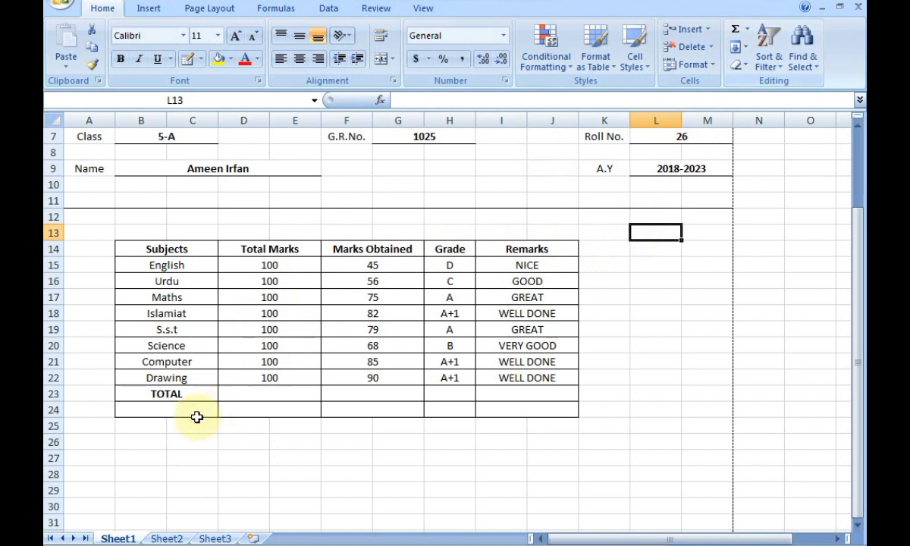
pyautogui.click(259, 400)
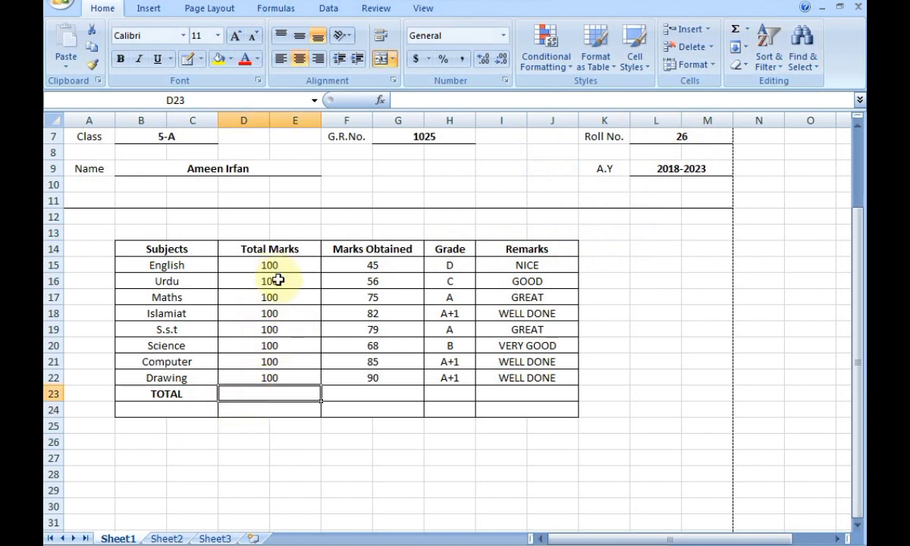
pyautogui.click(746, 31)
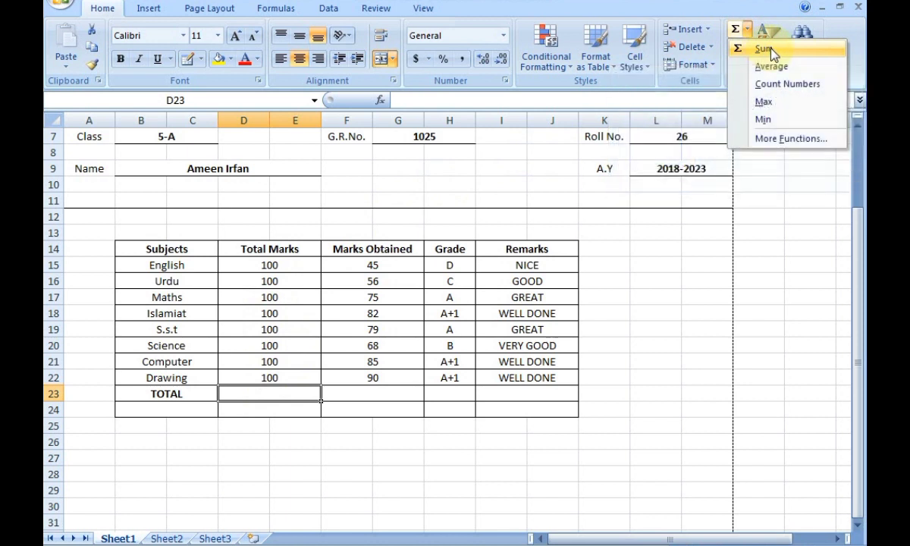
pyautogui.click(765, 48)
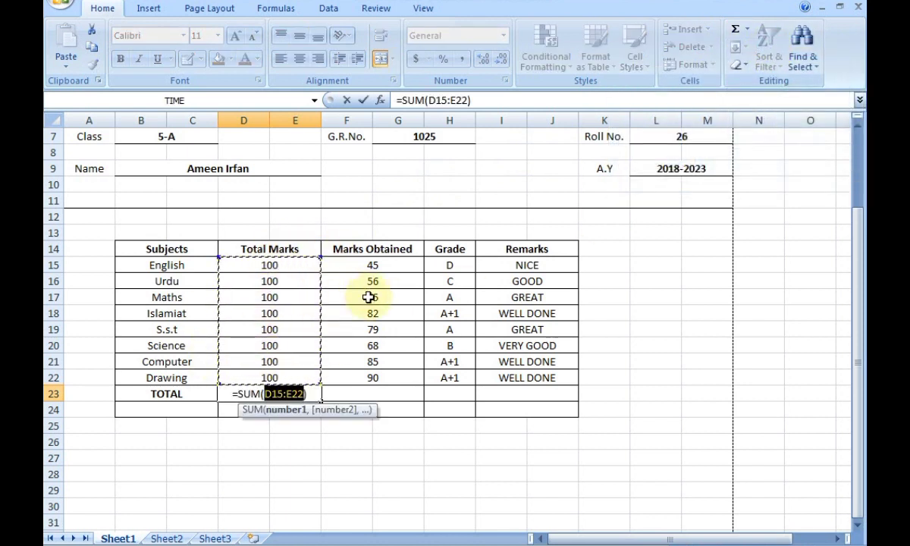
pyautogui.press('Return')
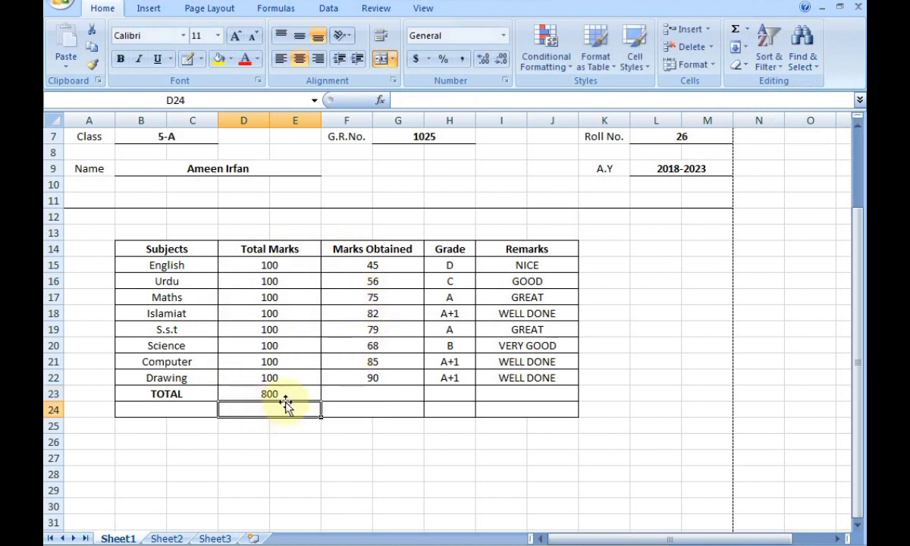
pyautogui.click(284, 393)
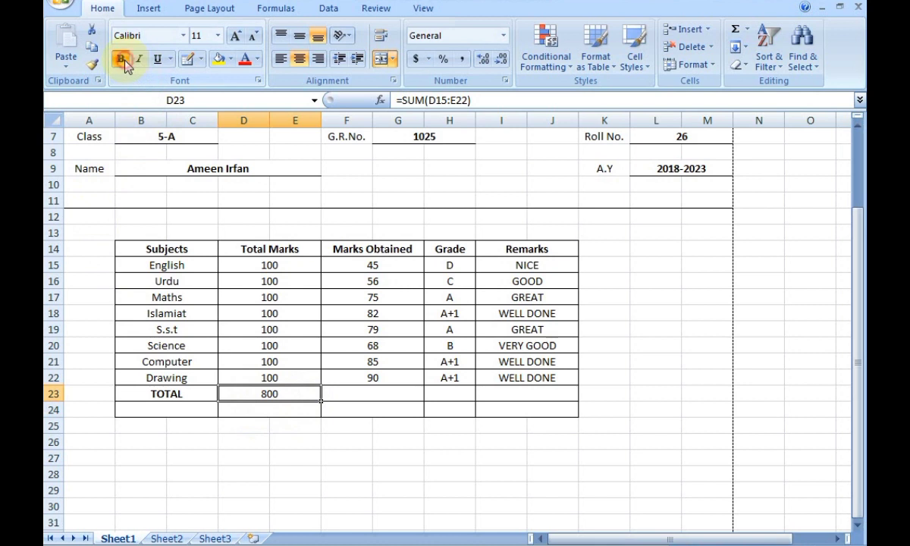
pyautogui.click(369, 445)
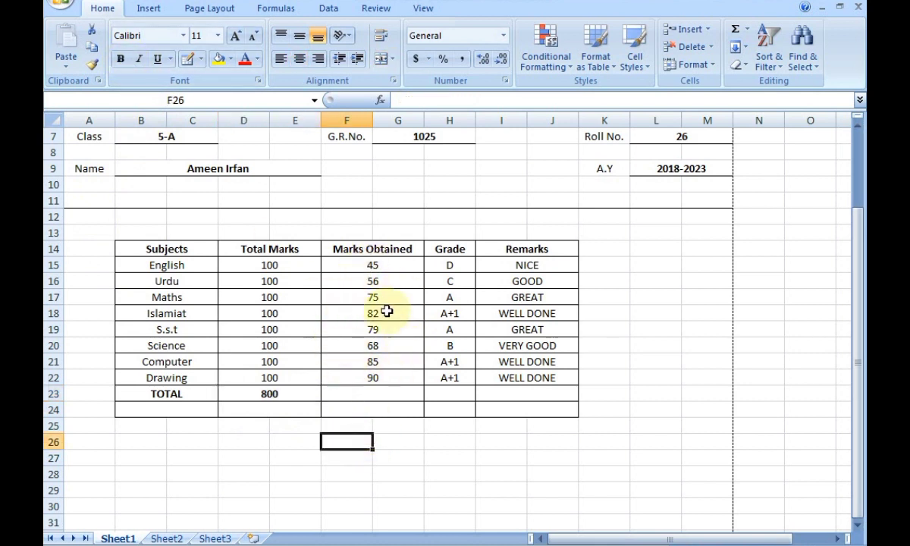
# AutoSum the Marks Obtained column into F23 with =SUM(F15:G22) and make the resulting 580 bold.
pyautogui.click(375, 391)
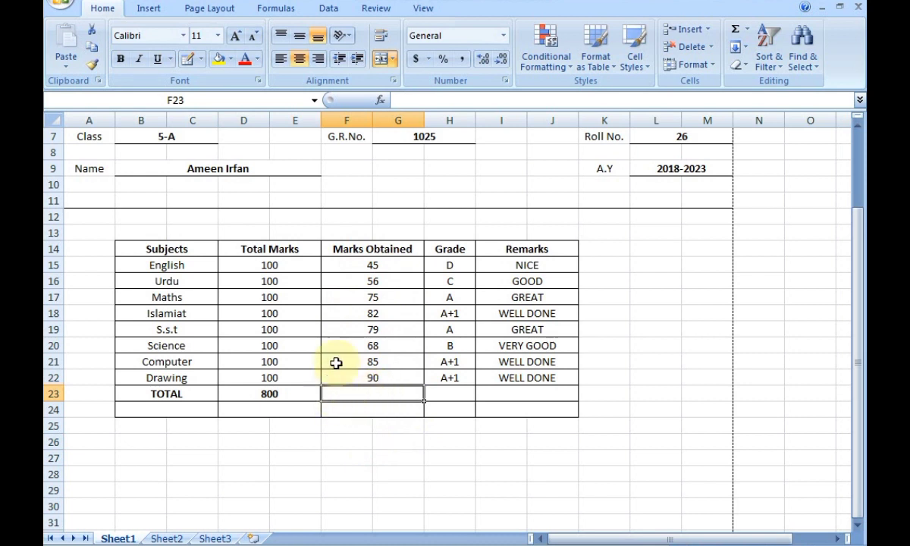
pyautogui.click(745, 30)
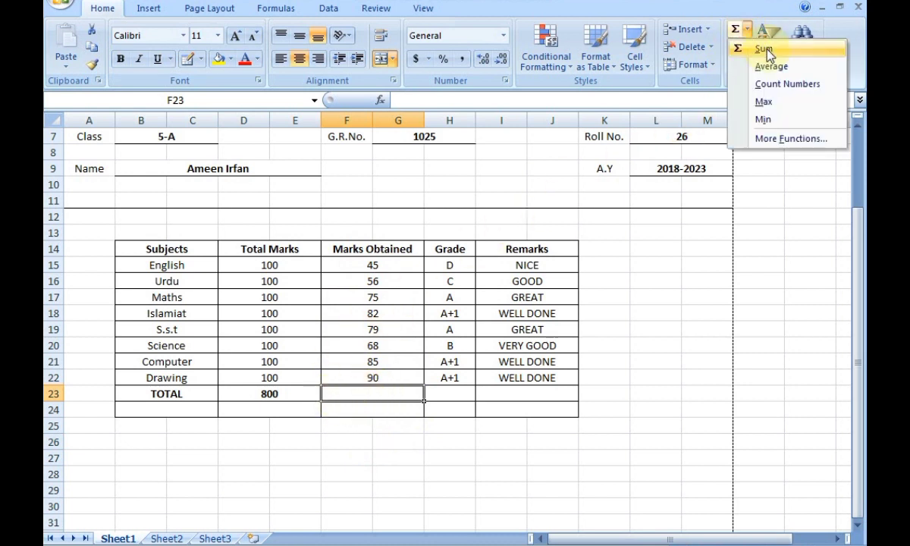
pyautogui.click(764, 49)
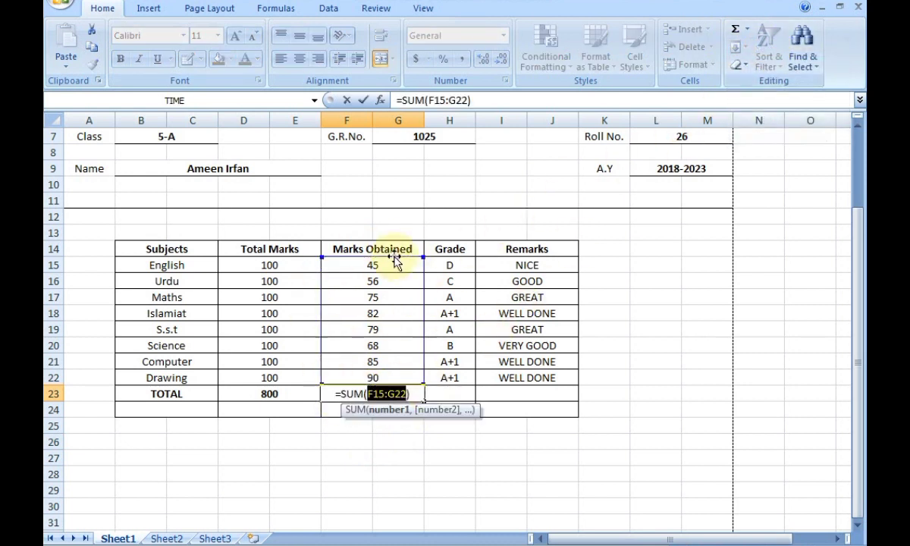
pyautogui.press('Return')
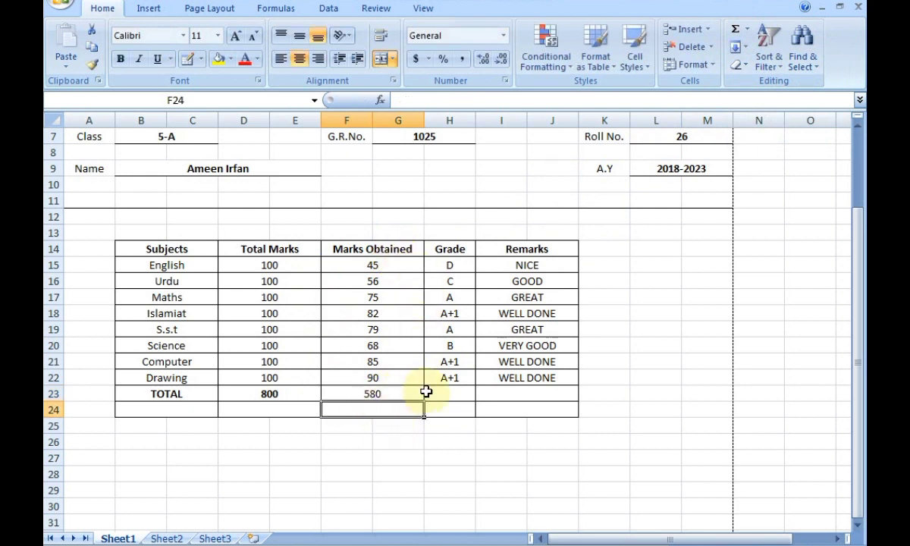
pyautogui.click(420, 392)
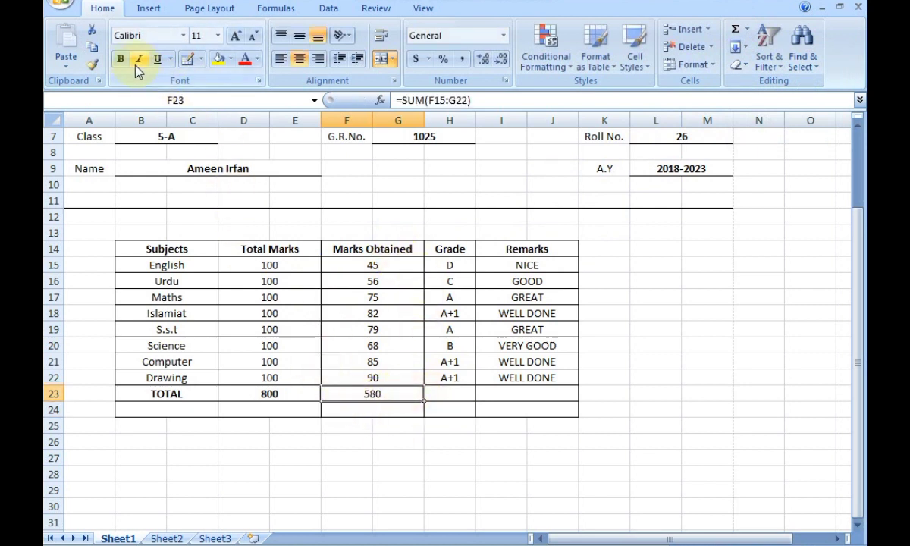
pyautogui.click(422, 453)
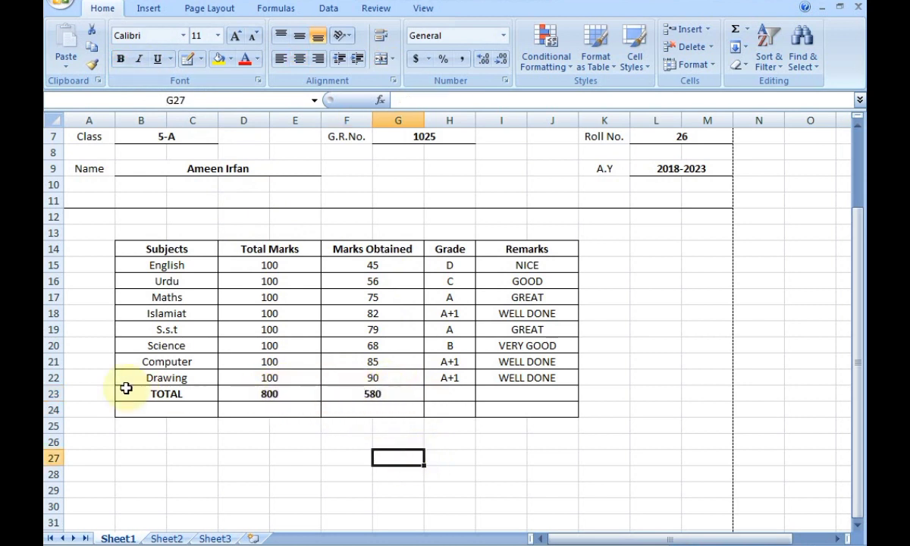
# Delete the empty row of cells A24:K24 below the TOTAL row.
pyautogui.moveTo(110, 410); pyautogui.dragTo(580, 410)
pyautogui.rightClick(580, 409)
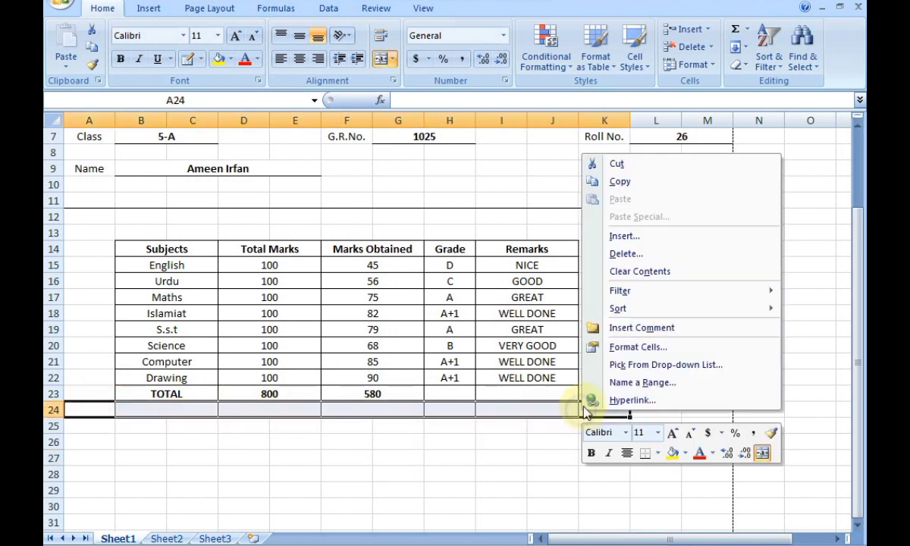
pyautogui.click(619, 256)
pyautogui.click(595, 299)
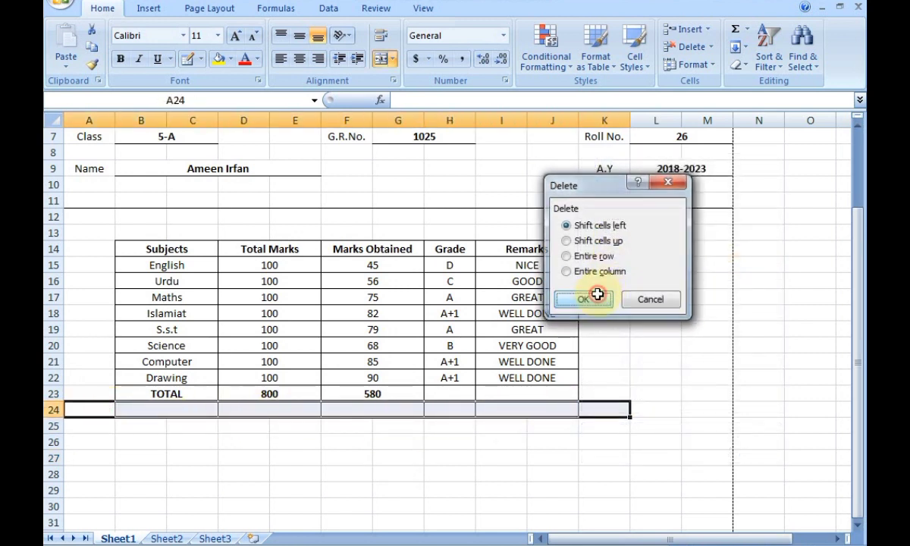
pyautogui.click(610, 360)
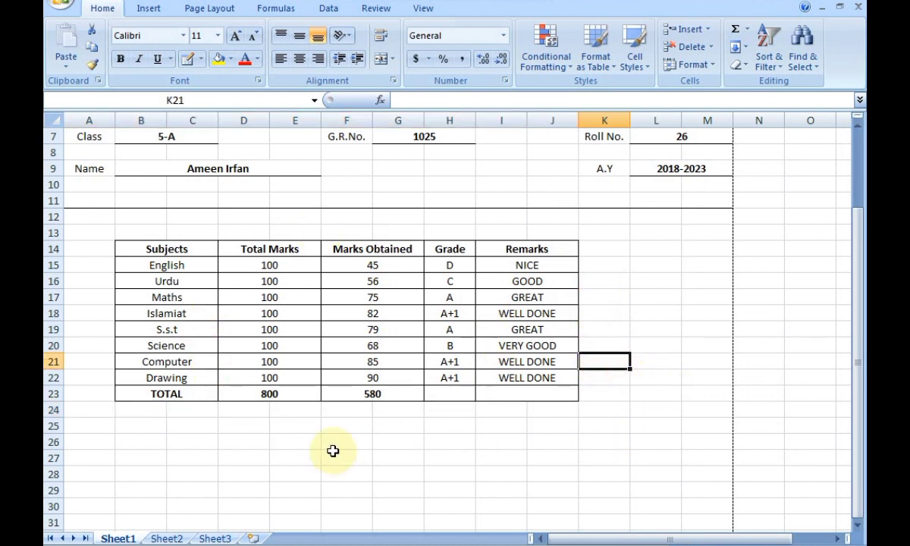
pyautogui.click(430, 456)
# Delete the blank Grade and Remarks cells beside the totals, shifting cells left.
pyautogui.moveTo(593, 400); pyautogui.dragTo(463, 409)
pyautogui.rightClick(462, 409)
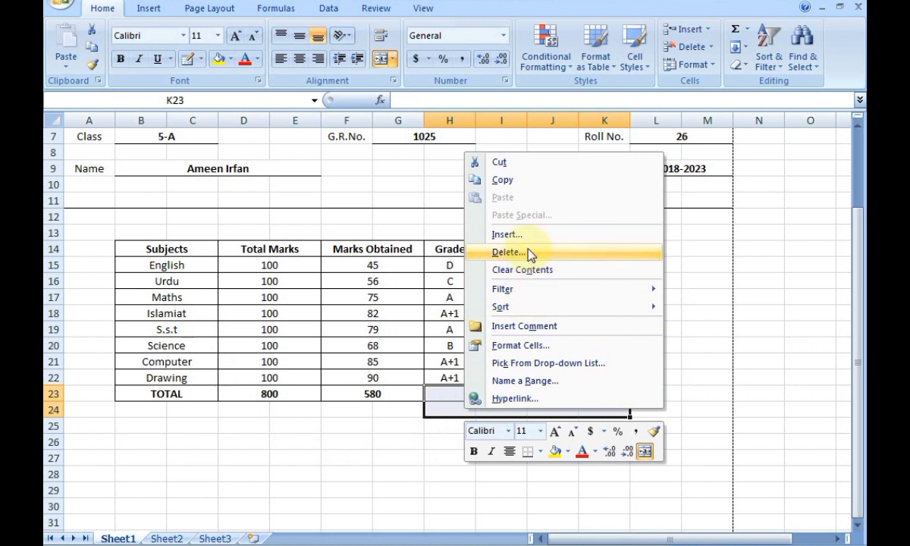
pyautogui.click(494, 252)
pyautogui.click(514, 299)
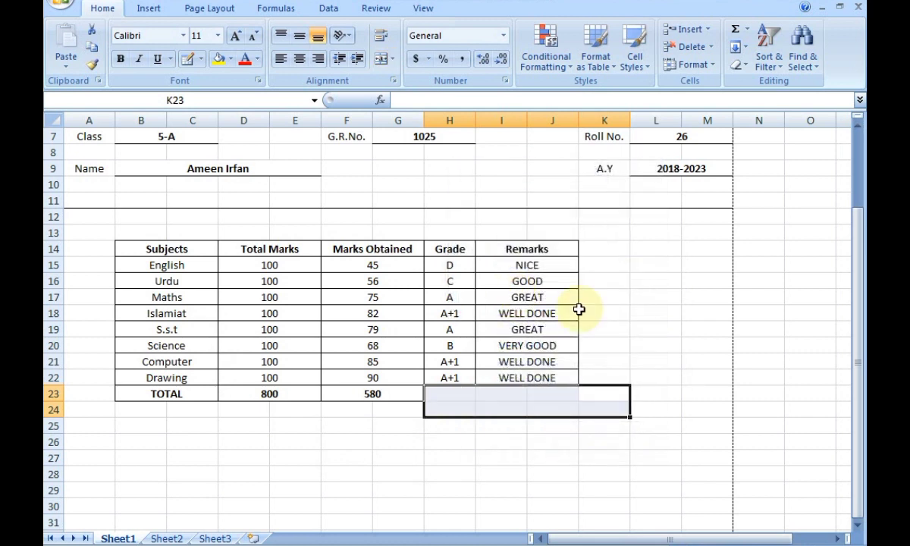
pyautogui.click(667, 328)
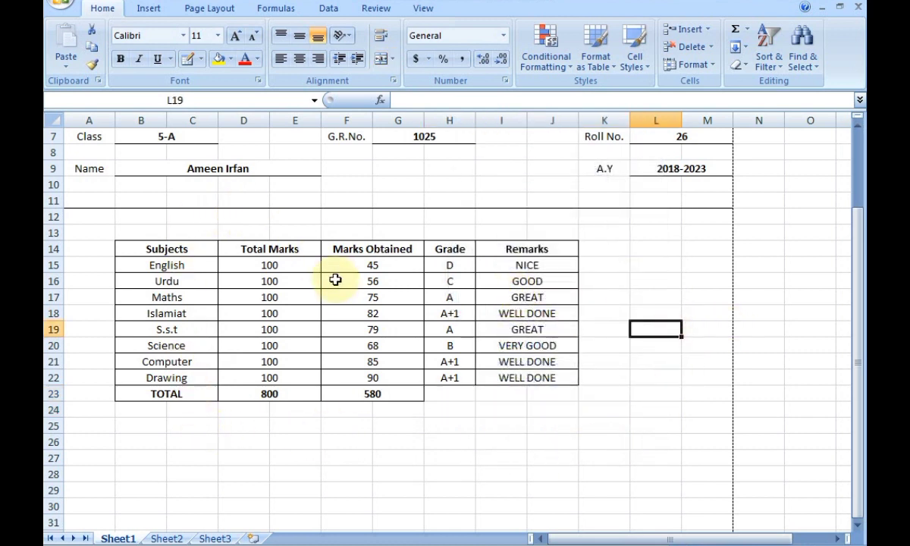
# Enter the Percentage label in cell A25.
pyautogui.scroll(2, 336, 284)
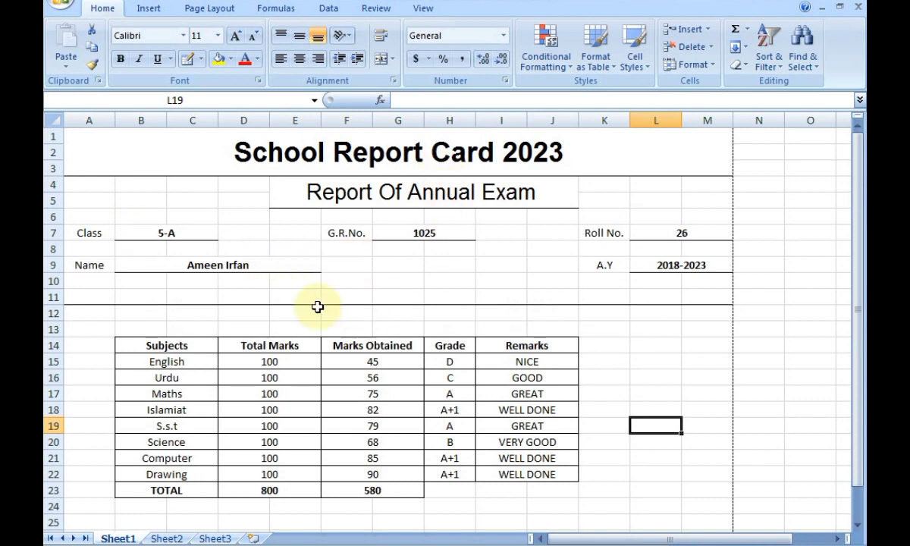
pyautogui.scroll(-4, 287, 283)
pyautogui.scroll(2, 286, 281)
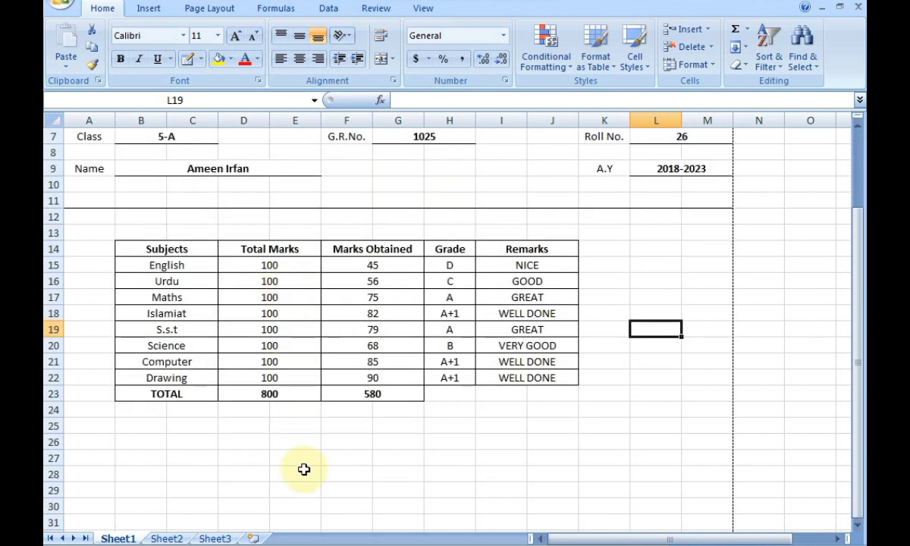
pyautogui.scroll(-2, 302, 486)
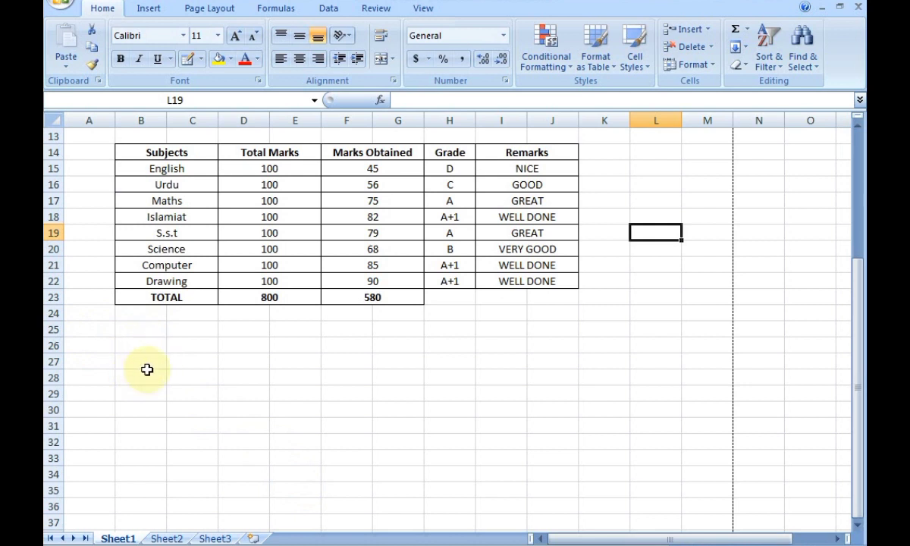
pyautogui.click(111, 332)
pyautogui.write('Percentage')
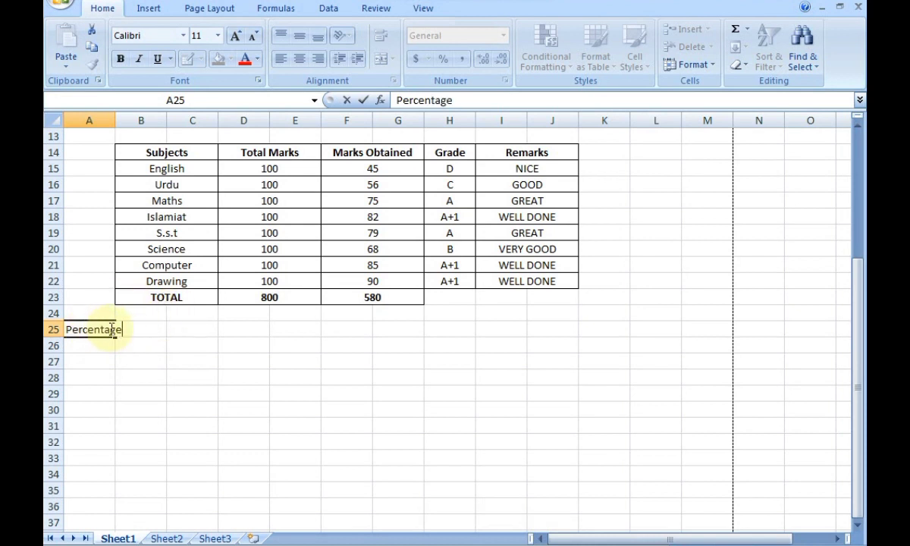
pyautogui.click(90, 329)
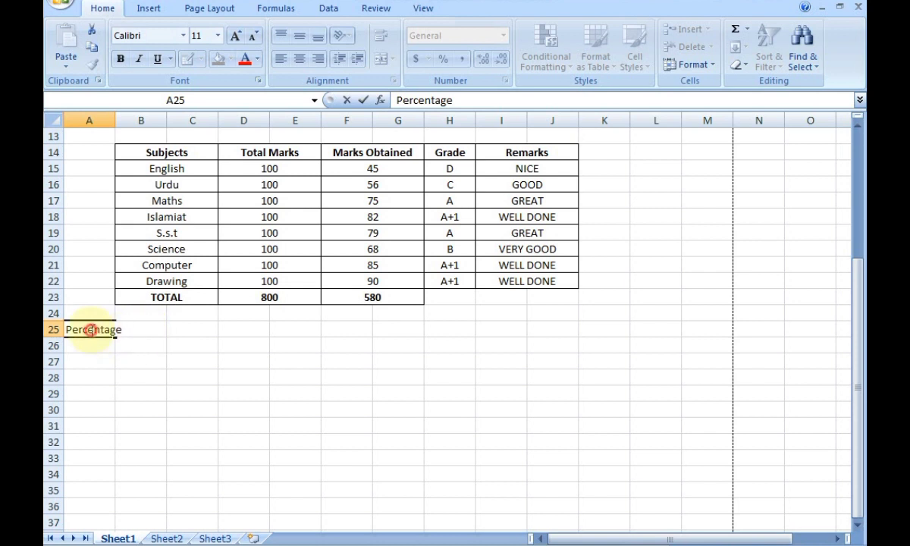
pyautogui.click(172, 343)
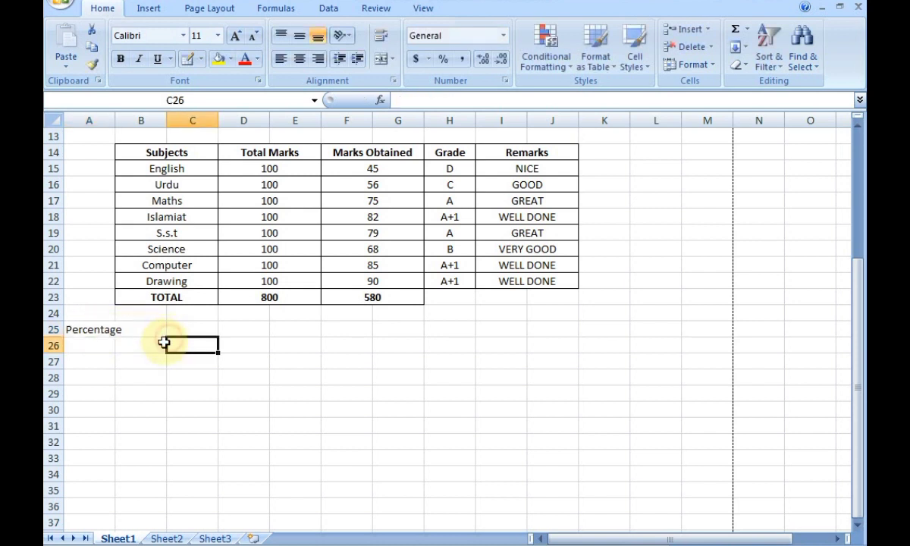
# Make B25:C25 a merged entry space with a bottom border beside Percentage.
pyautogui.moveTo(149, 331); pyautogui.dragTo(197, 331)
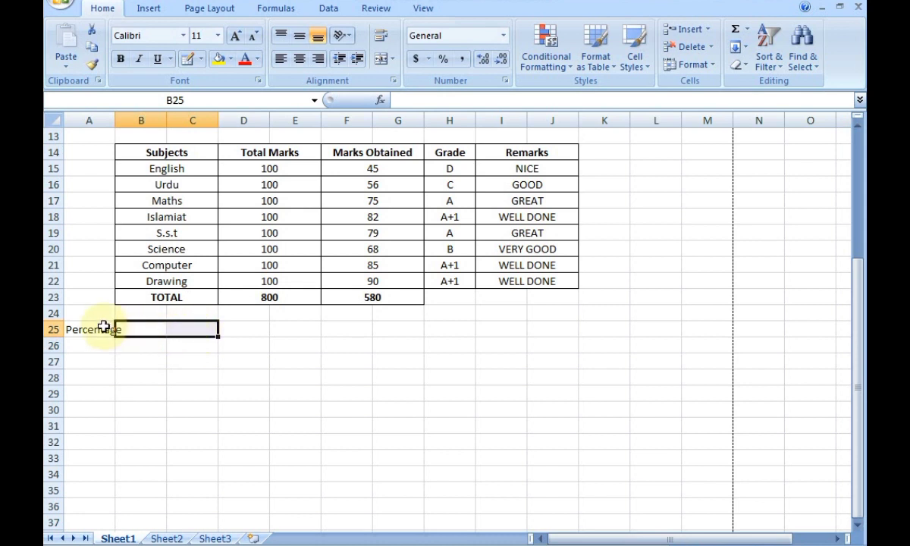
pyautogui.click(185, 345)
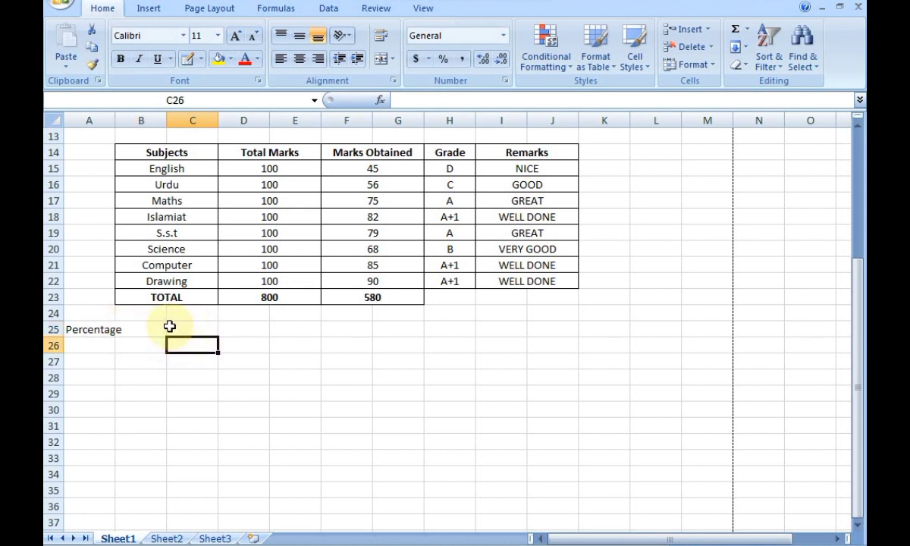
pyautogui.click(154, 326)
pyautogui.moveTo(203, 328); pyautogui.dragTo(166, 331)
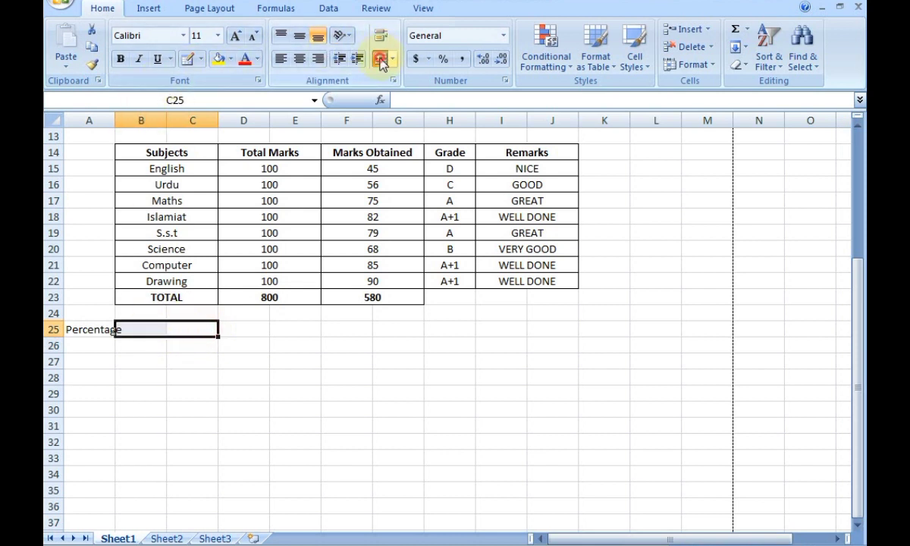
pyautogui.click(199, 59)
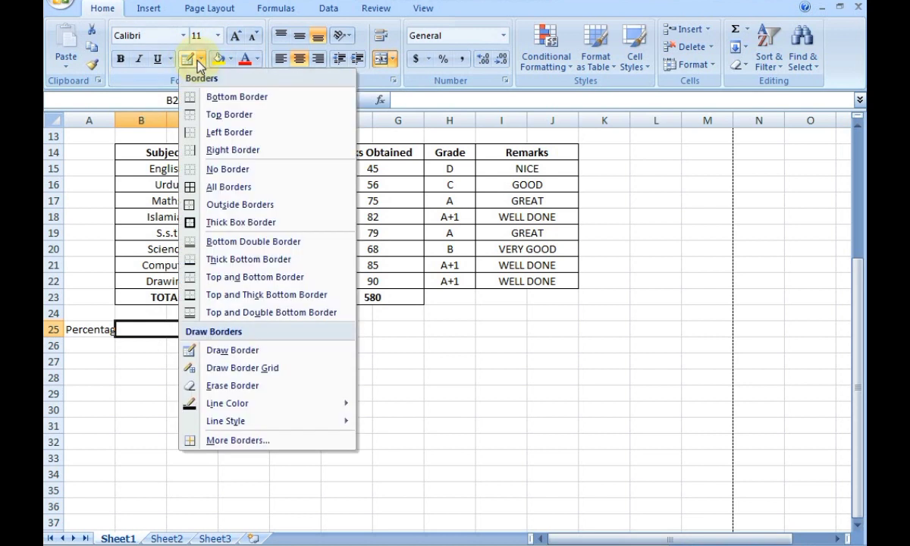
pyautogui.click(218, 97)
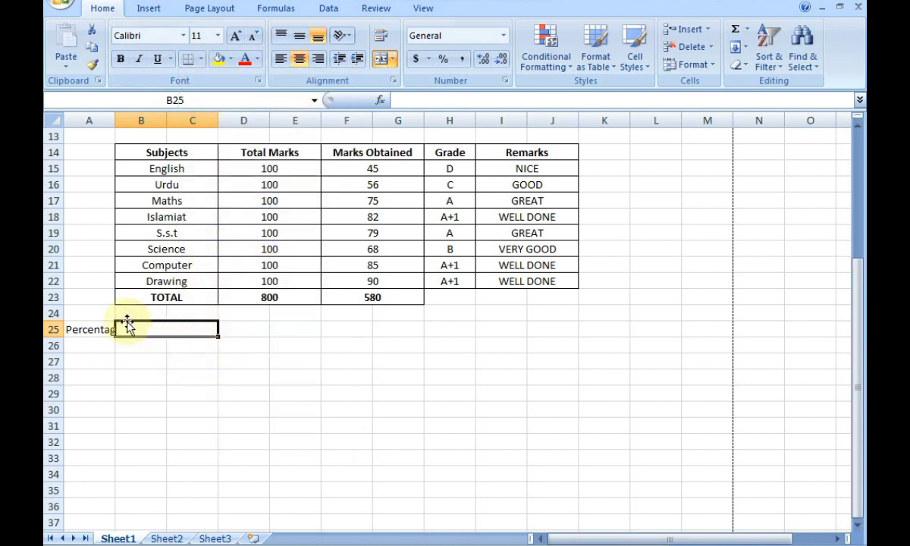
# Enter the Over all Grade label in cell A27.
pyautogui.click(86, 360)
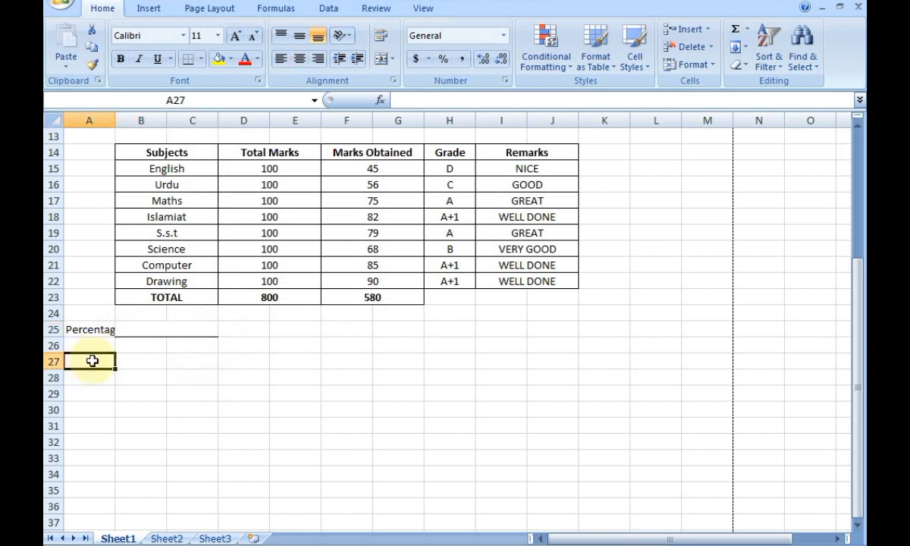
pyautogui.write('R')
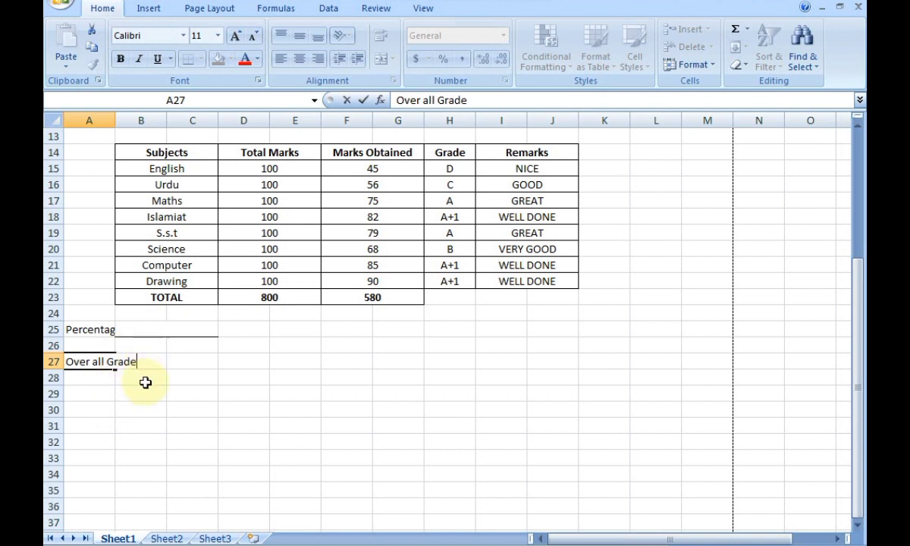
pyautogui.click(176, 375)
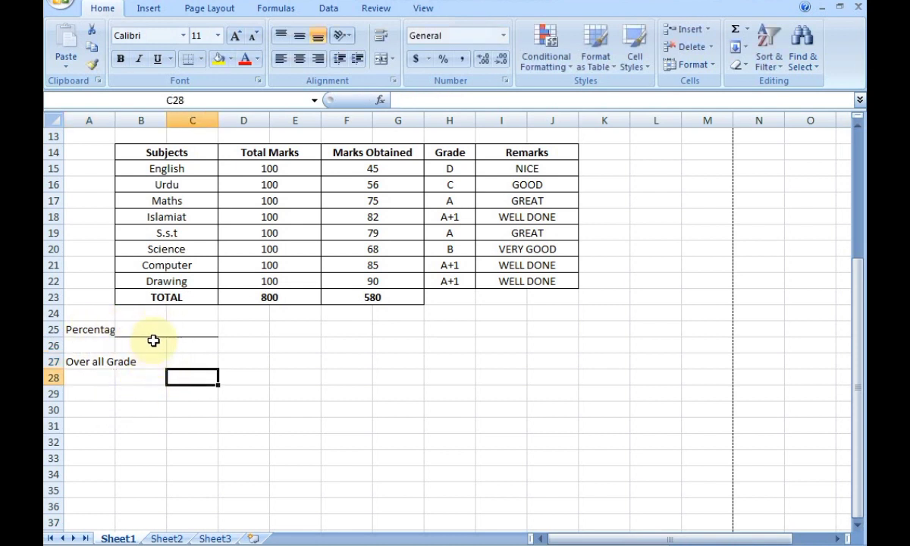
# Remove the border from the B25:C25 Percentage entry cell and unmerge it.
pyautogui.click(185, 333)
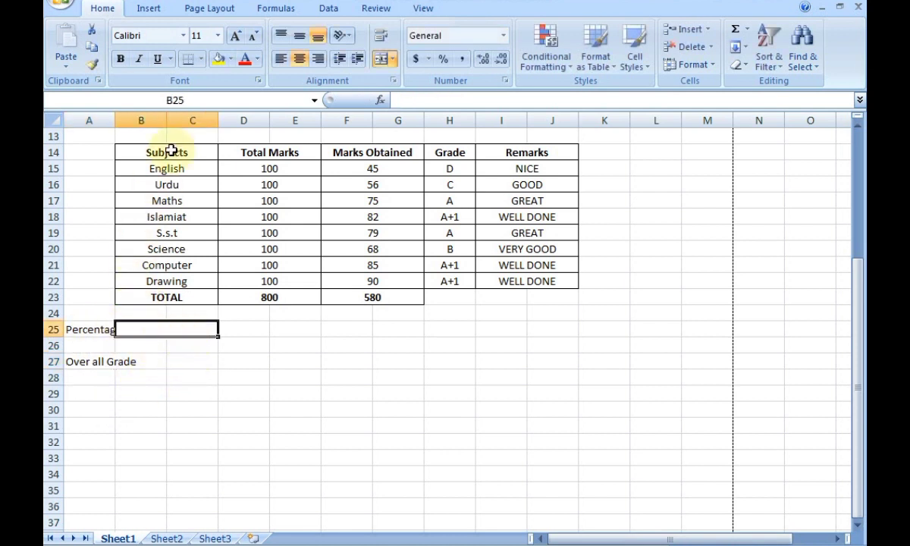
pyautogui.click(201, 58)
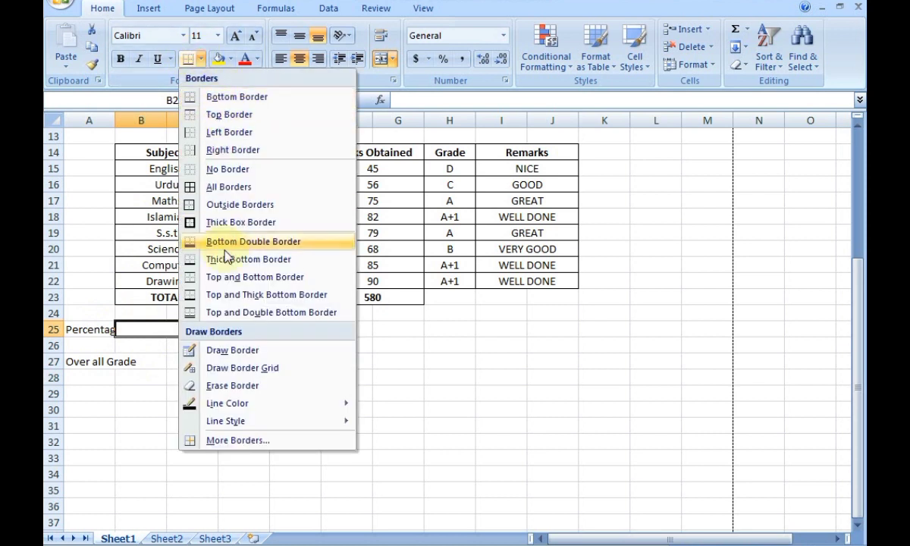
pyautogui.click(219, 169)
pyautogui.click(188, 381)
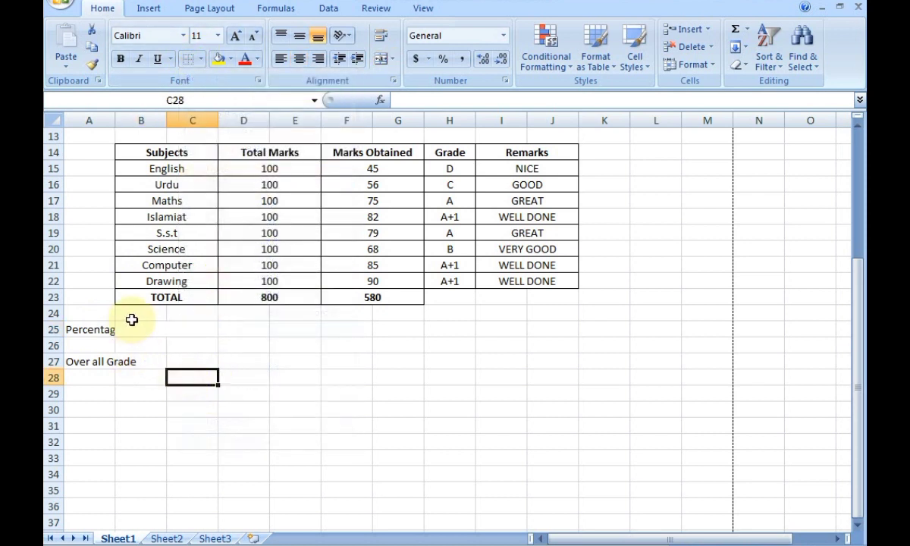
pyautogui.click(155, 326)
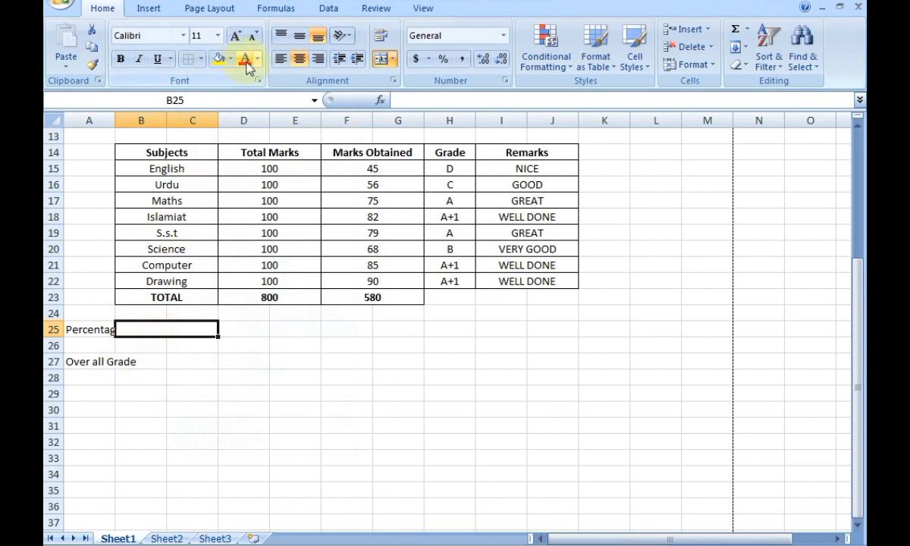
pyautogui.click(300, 59)
pyautogui.click(379, 58)
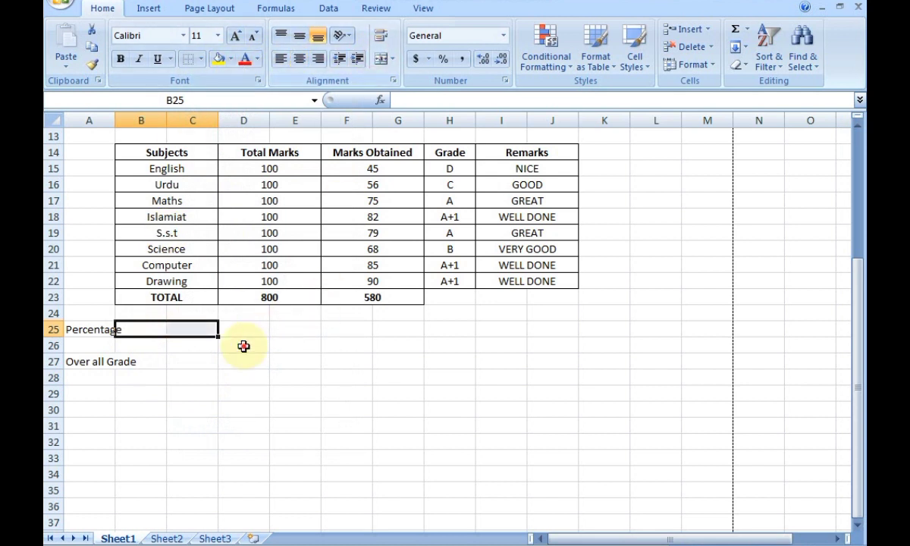
pyautogui.click(242, 348)
pyautogui.moveTo(132, 327); pyautogui.dragTo(104, 330)
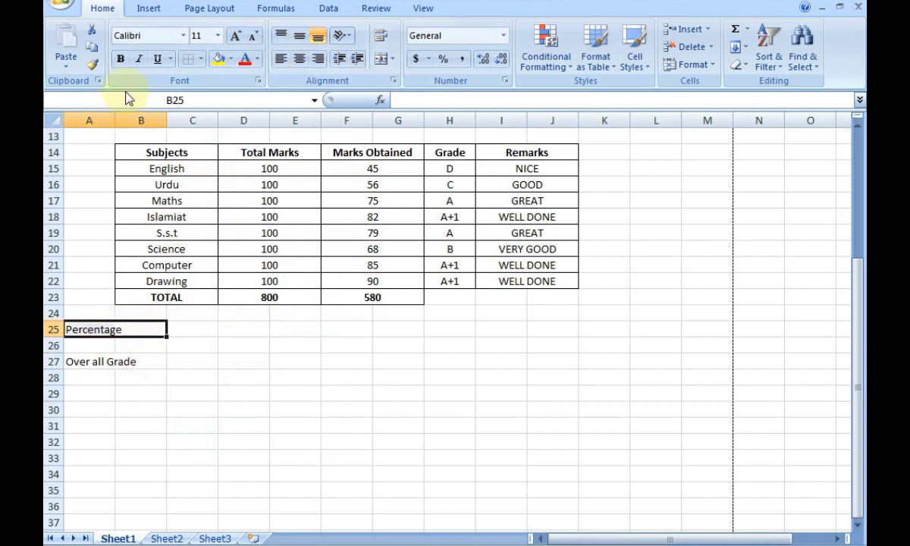
# Merge Percentage across A25:B25 and make C25:D25 a merged entry cell with a bottom border.
pyautogui.click(379, 58)
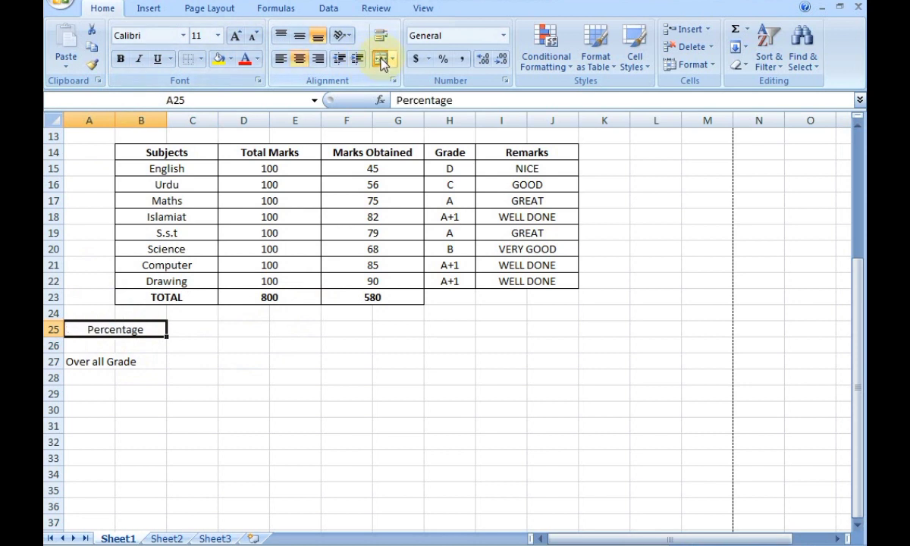
pyautogui.moveTo(192, 331); pyautogui.dragTo(235, 330)
pyautogui.click(379, 61)
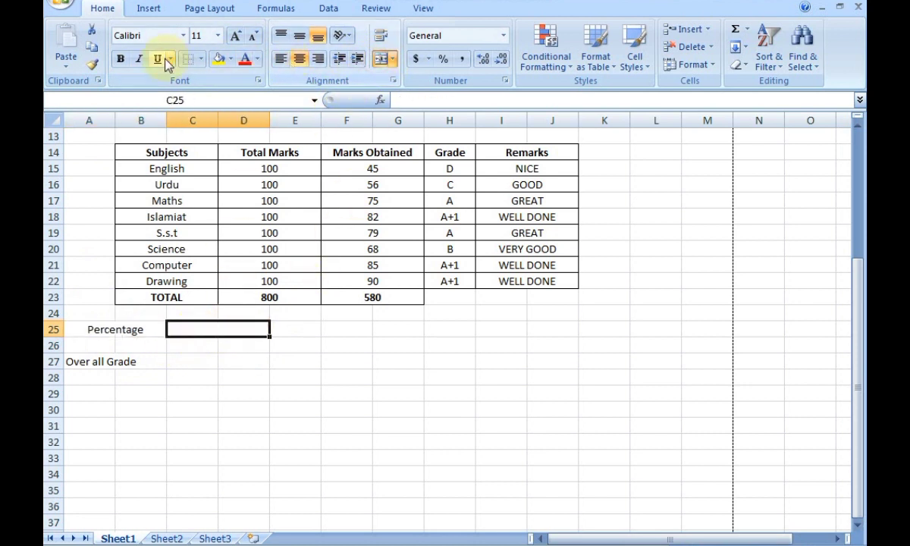
pyautogui.click(200, 59)
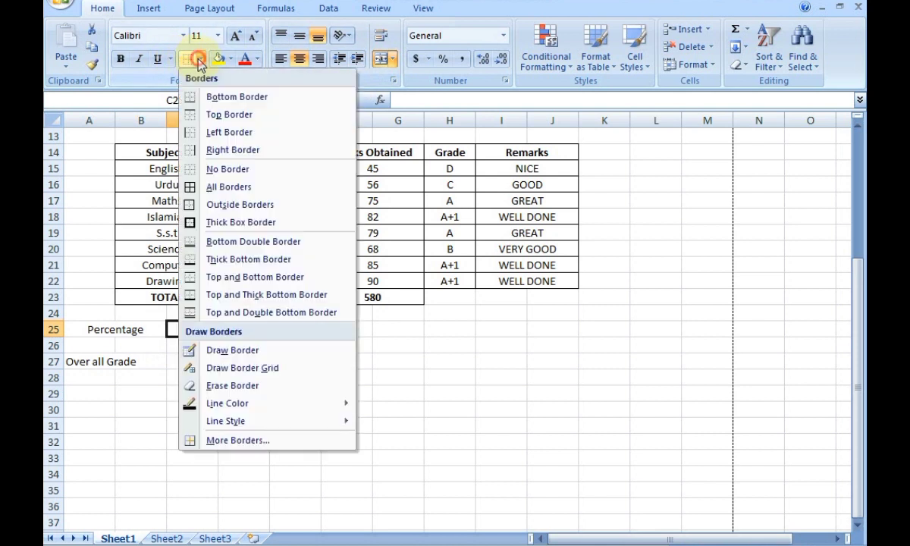
pyautogui.click(211, 96)
pyautogui.click(220, 406)
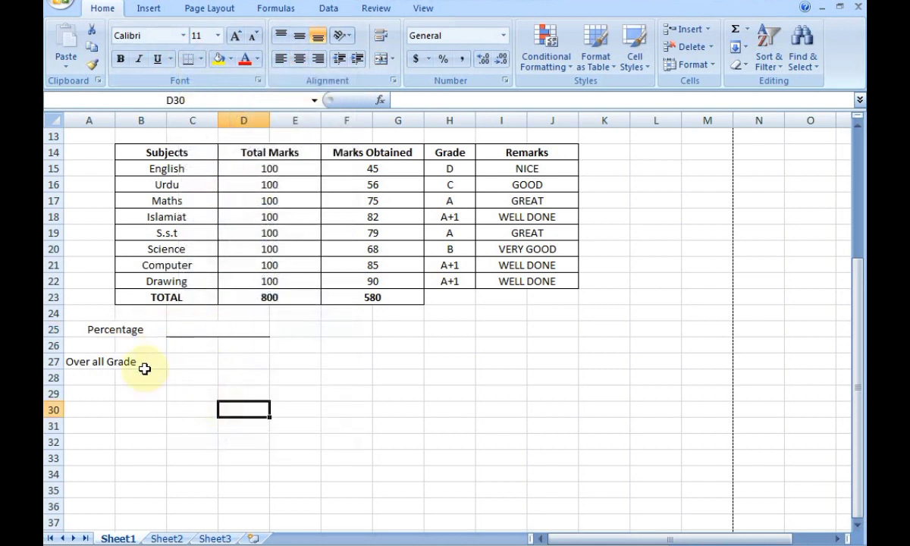
# Merge and centre Over all Grade across A27:B27 and merge C27:D27 as its entry cell.
pyautogui.moveTo(150, 361); pyautogui.dragTo(100, 357)
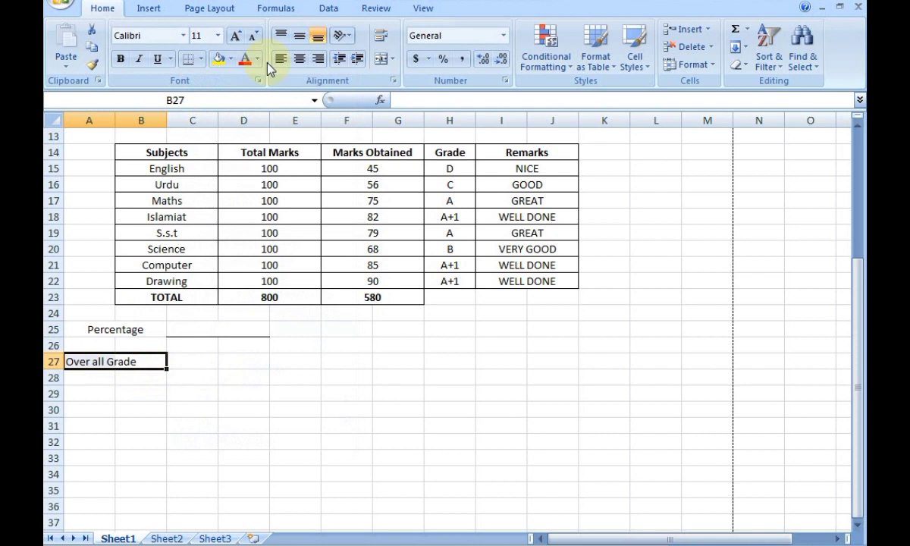
pyautogui.click(379, 60)
pyautogui.moveTo(195, 362); pyautogui.dragTo(242, 357)
pyautogui.click(379, 59)
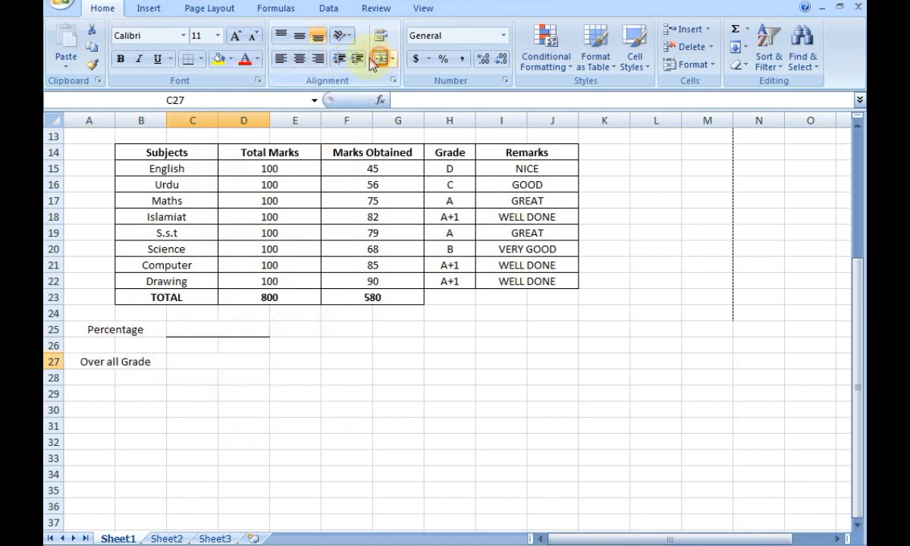
# Bold the Percentage and Over all Grade labels, then merge and centre A29:B29.
pyautogui.click(138, 331)
pyautogui.click(115, 58)
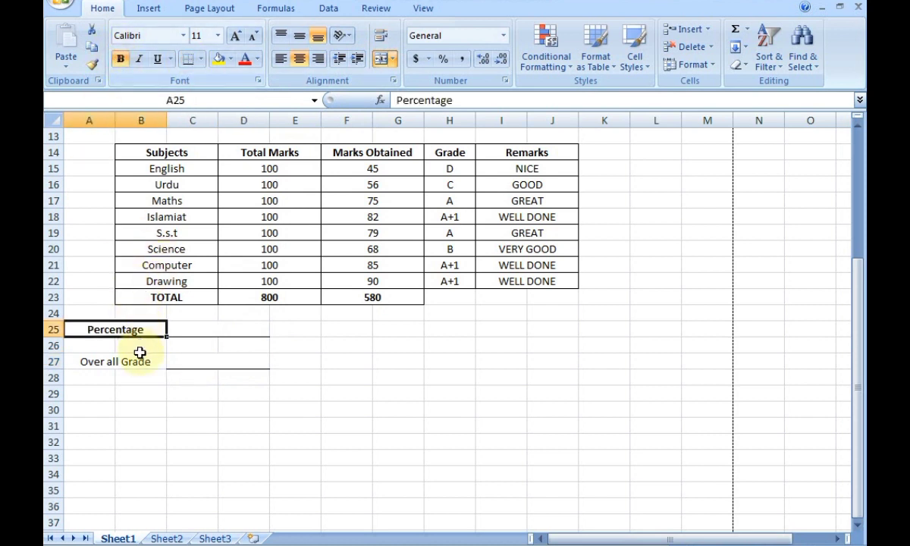
pyautogui.click(140, 361)
pyautogui.click(120, 59)
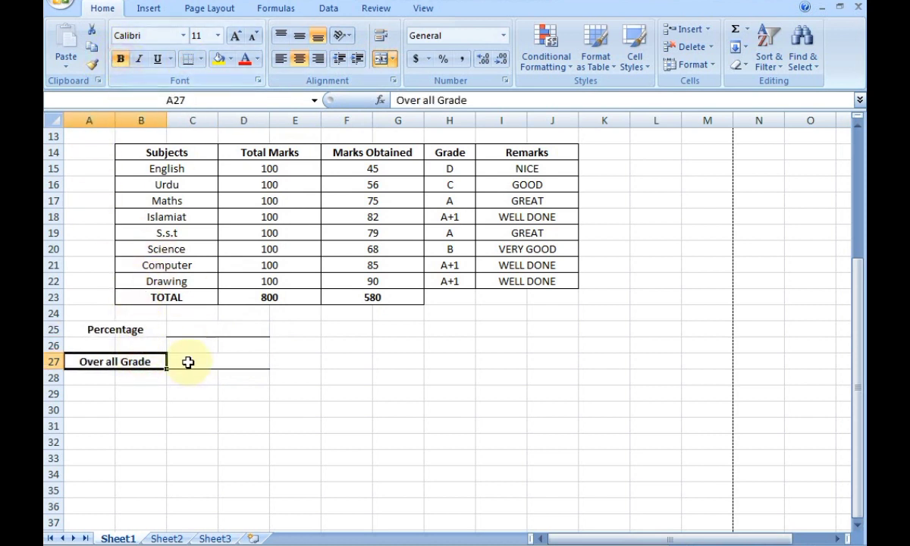
pyautogui.click(179, 422)
pyautogui.moveTo(109, 392); pyautogui.dragTo(130, 393)
pyautogui.click(378, 61)
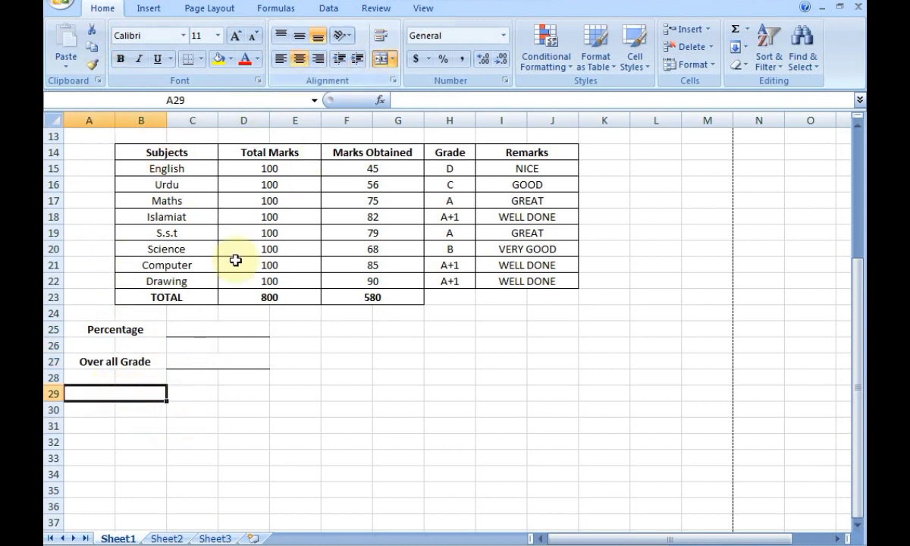
# Type a bold Rank label in A29:B29 with a merged, bottom-bordered C29:D29 entry cell.
pyautogui.write('Ra')
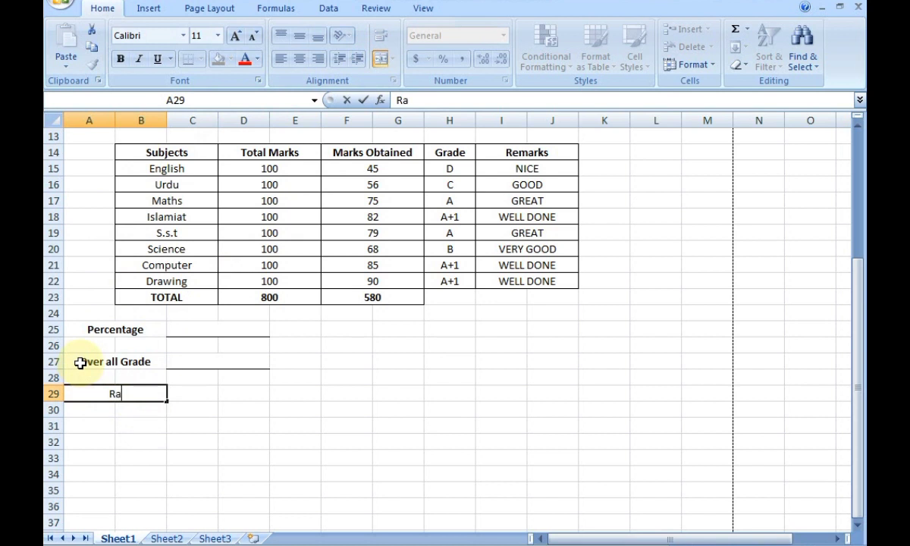
pyautogui.write('nk')
pyautogui.moveTo(182, 394); pyautogui.dragTo(217, 386)
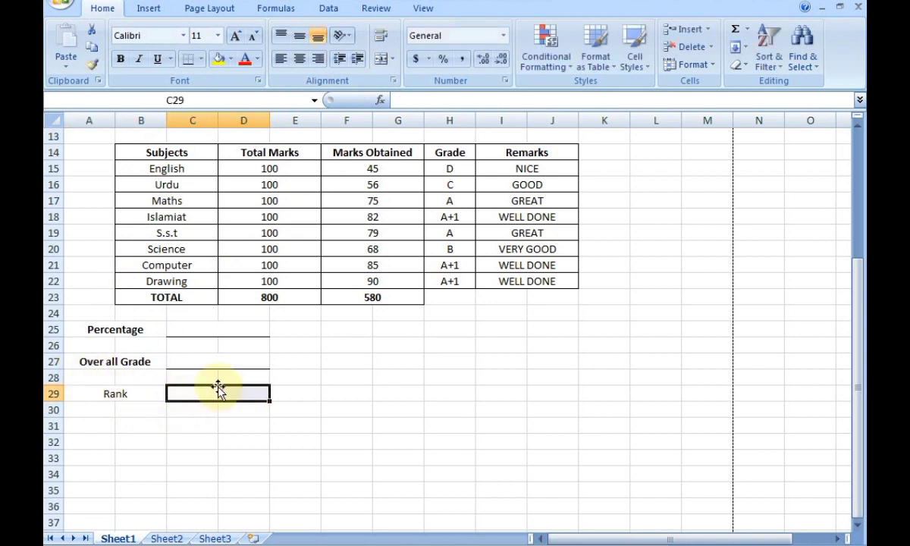
pyautogui.click(380, 63)
pyautogui.click(194, 61)
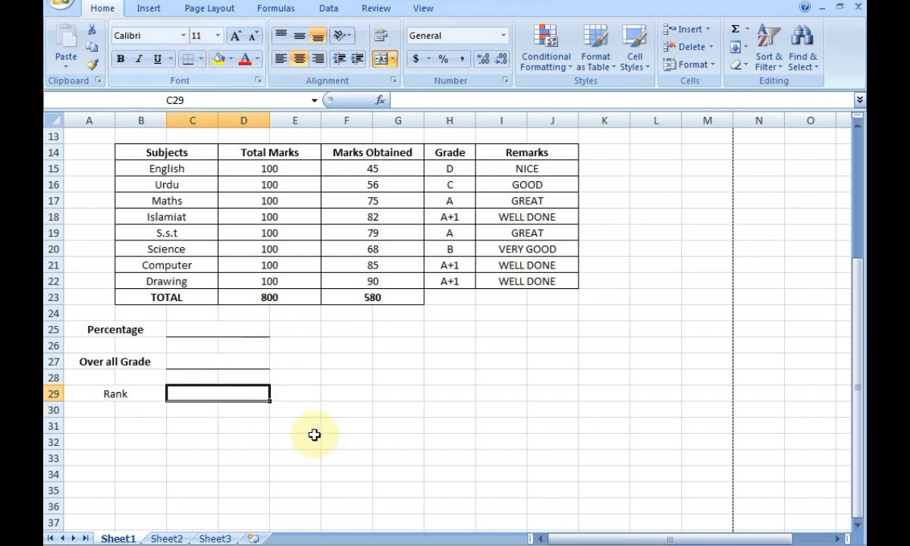
pyautogui.click(364, 503)
pyautogui.click(116, 394)
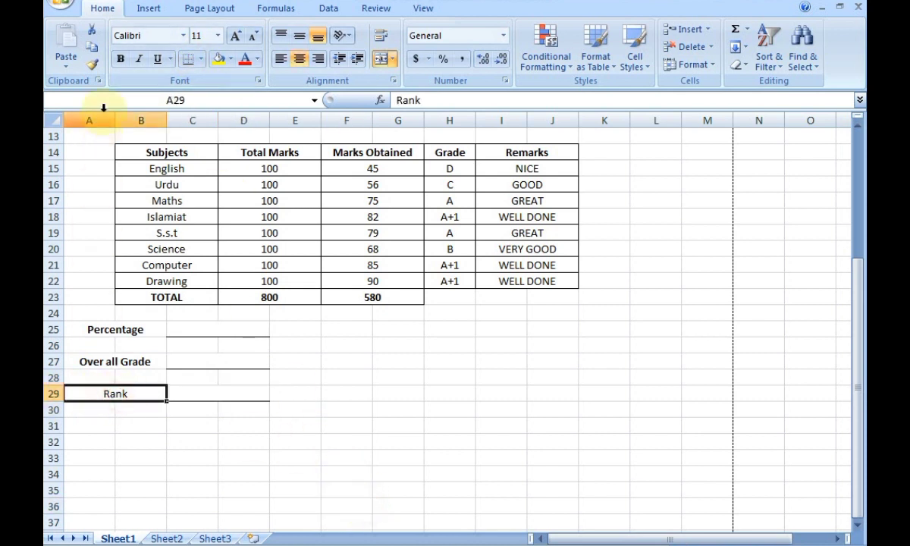
pyautogui.click(120, 59)
pyautogui.click(353, 516)
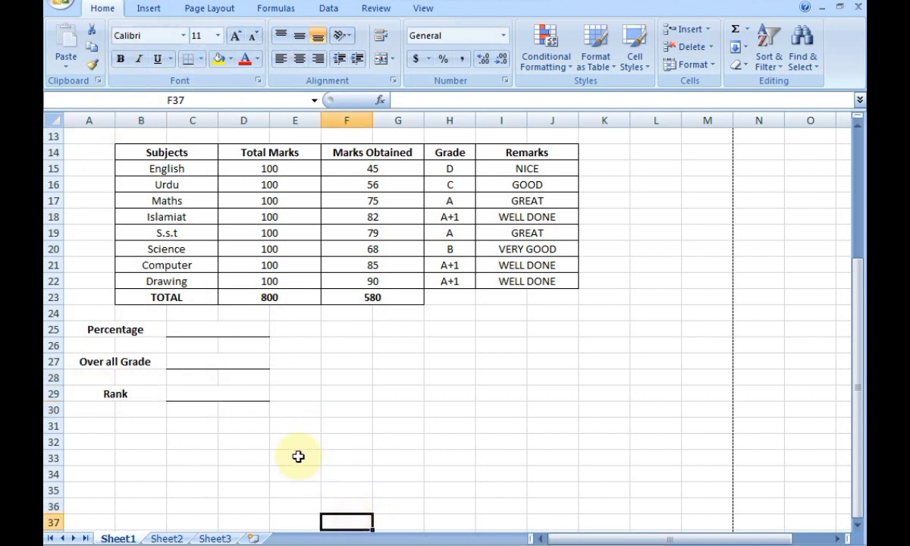
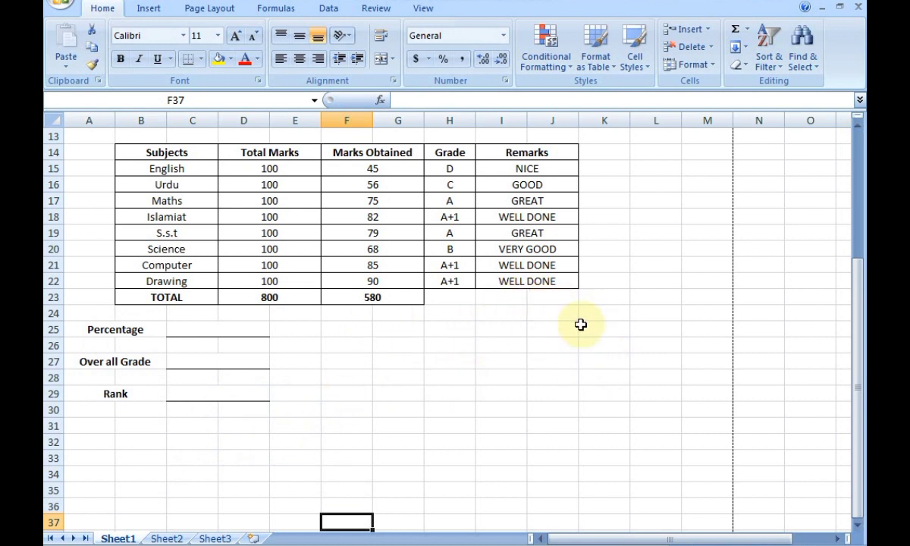
# Apply All Borders to K25:L27 to form the attendance box.
pyautogui.moveTo(546, 327); pyautogui.dragTo(639, 329)
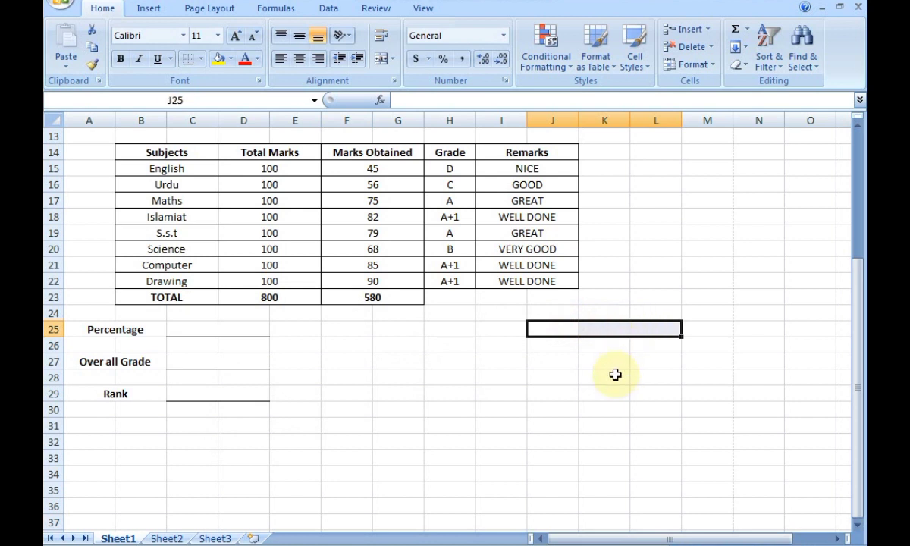
pyautogui.click(615, 375)
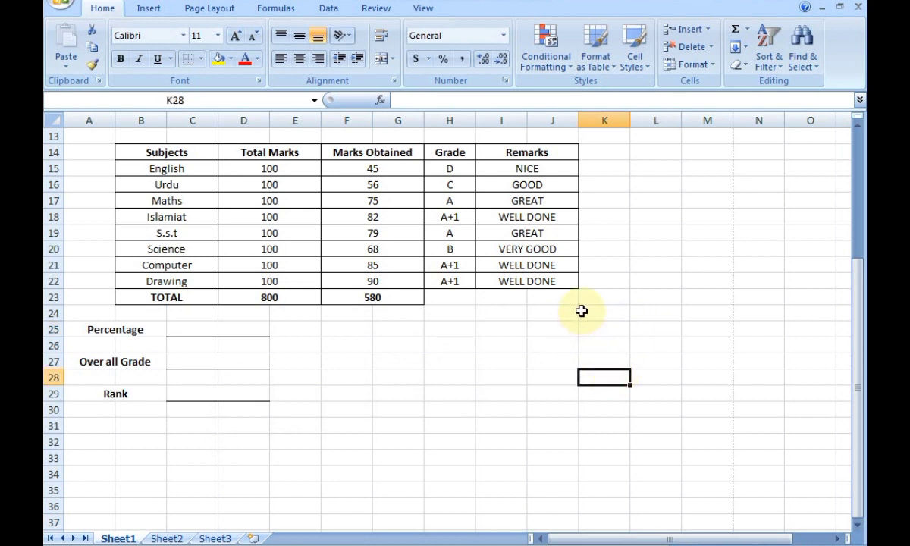
pyautogui.moveTo(582, 311); pyautogui.dragTo(650, 315)
pyautogui.moveTo(591, 329); pyautogui.dragTo(652, 363)
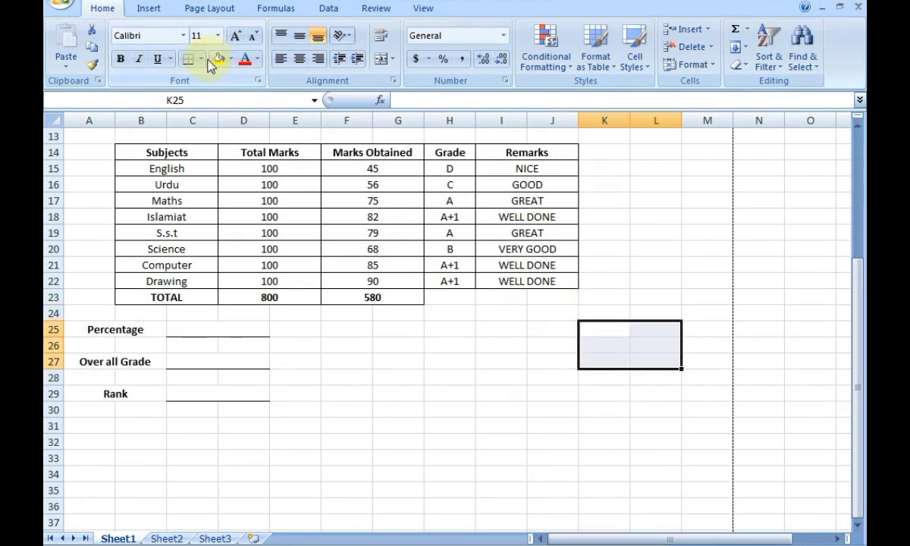
pyautogui.click(200, 58)
pyautogui.click(231, 189)
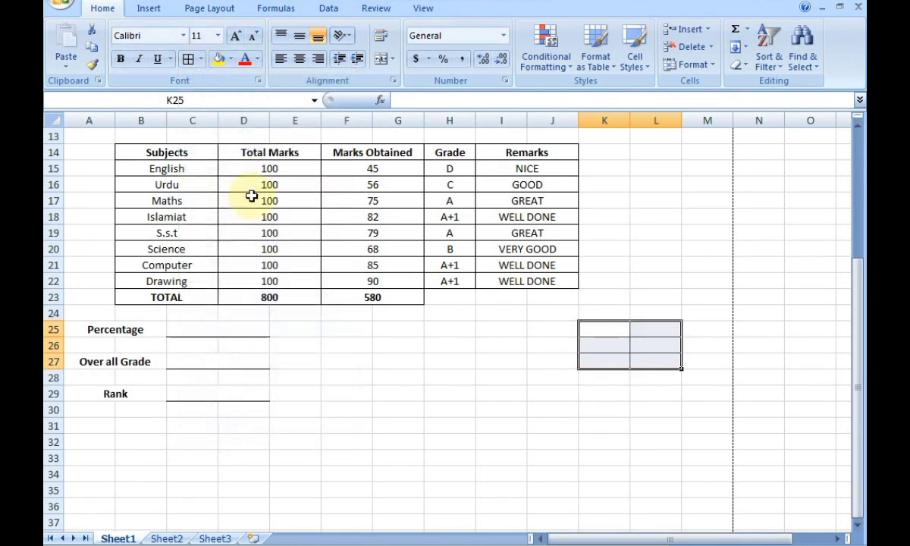
pyautogui.click(459, 422)
# Merge and centre each row of the box: K25:L25, K26:L26 and K27:L27.
pyautogui.moveTo(599, 328); pyautogui.dragTo(642, 328)
pyautogui.click(381, 59)
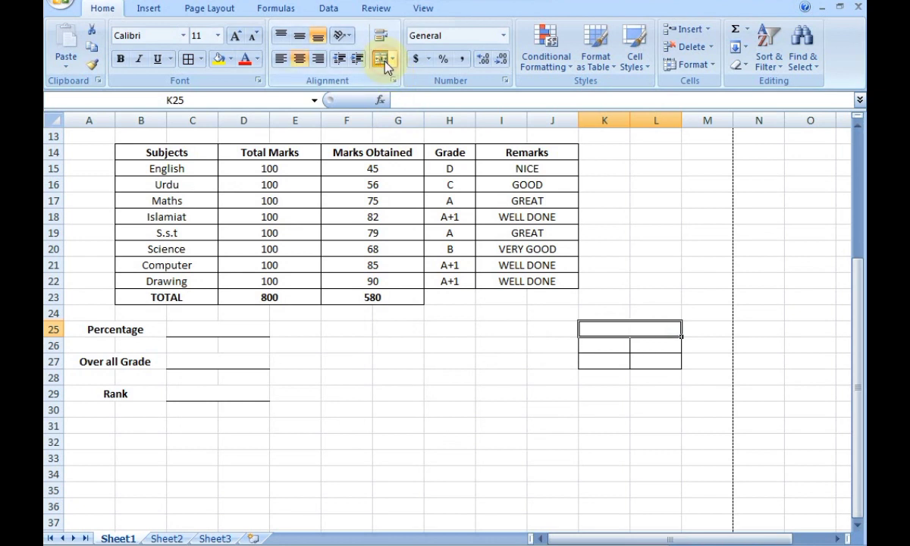
pyautogui.moveTo(595, 346); pyautogui.dragTo(645, 363)
pyautogui.click(380, 60)
pyautogui.click(624, 391)
pyautogui.hotkey('ctrl', 'z')
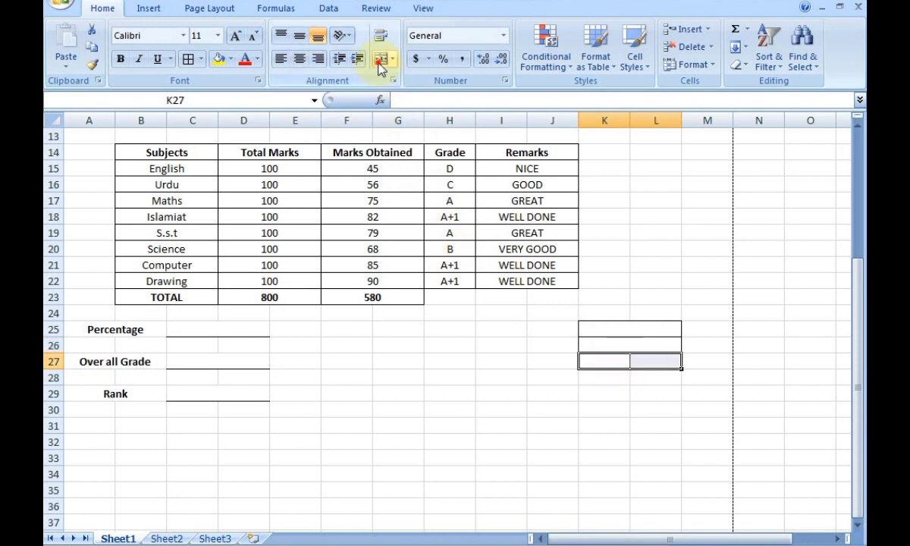
pyautogui.click(380, 59)
# Enter Attendance, 162 and 245 in the box and bold the Attendance heading.
pyautogui.click(602, 330)
pyautogui.write('A')
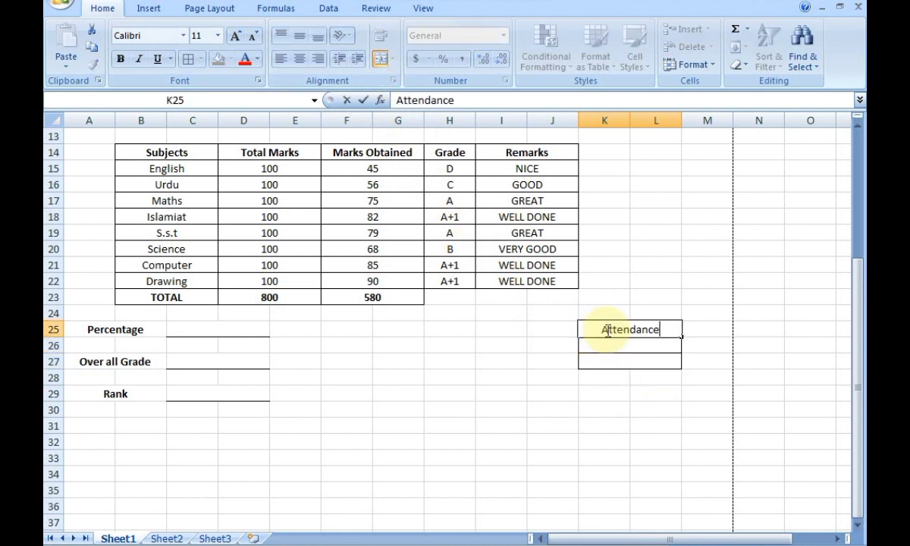
pyautogui.write('ttendance')
pyautogui.click(623, 349)
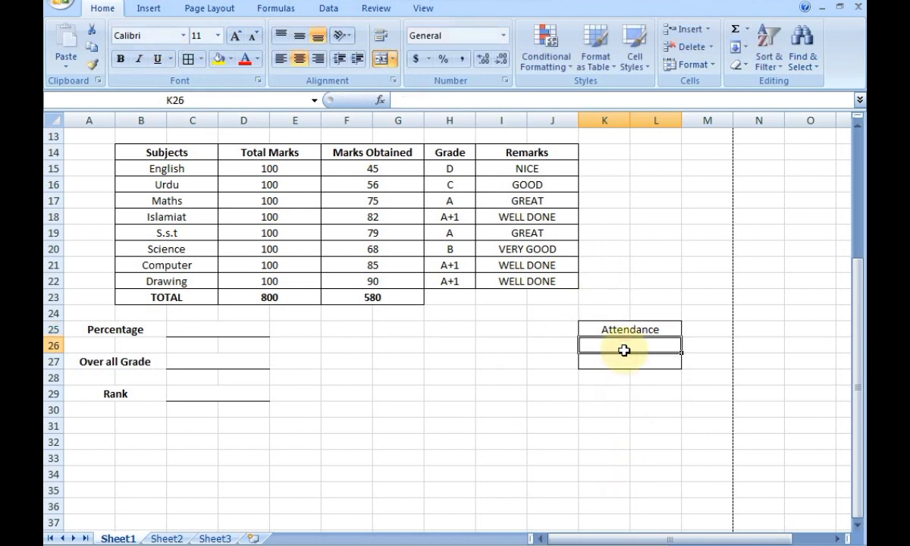
pyautogui.write('162')
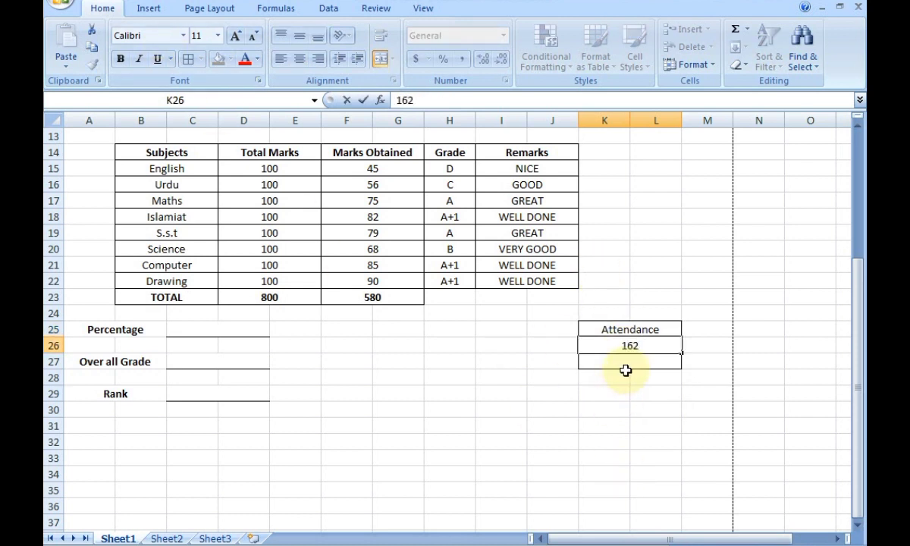
pyautogui.click(627, 361)
pyautogui.write('245')
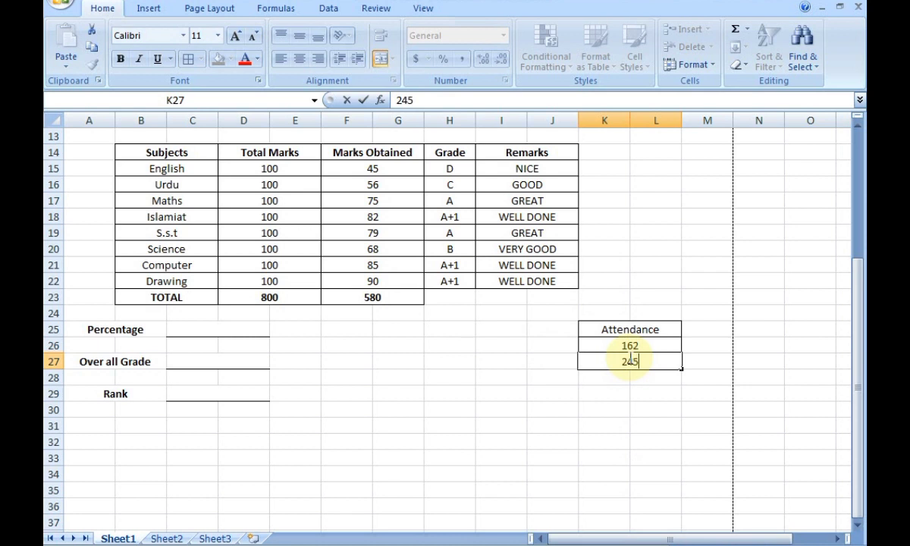
pyautogui.click(632, 441)
pyautogui.click(630, 329)
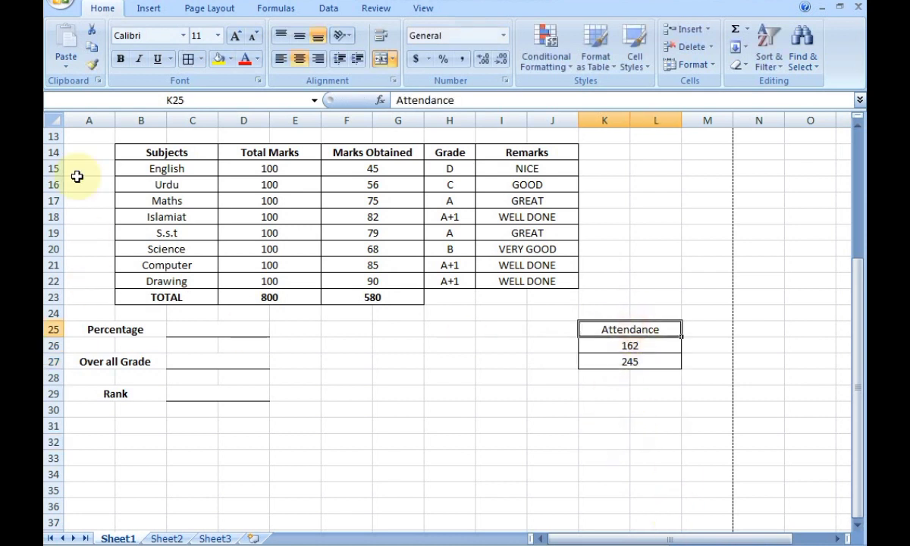
pyautogui.click(120, 60)
pyautogui.click(501, 489)
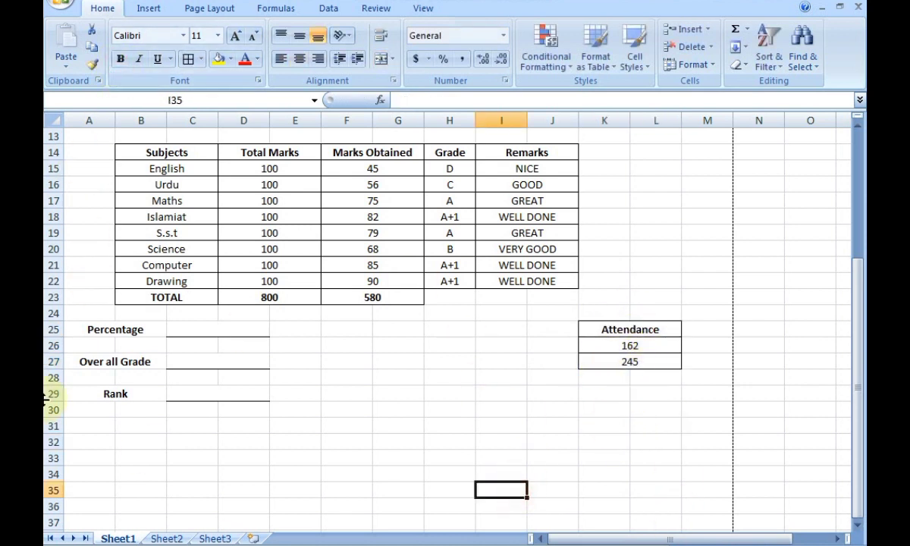
# Merge and centre A31:B31 and type the Result label.
pyautogui.click(99, 424)
pyautogui.click(146, 423)
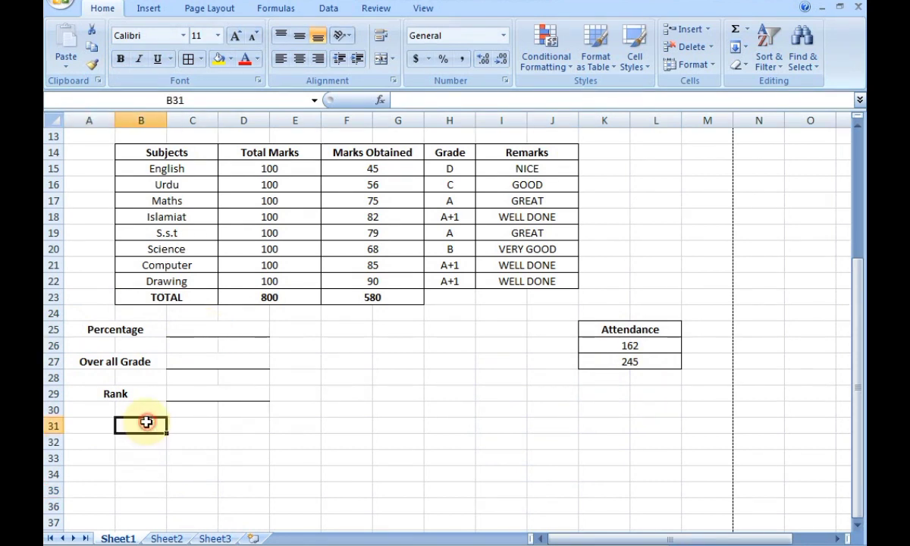
pyautogui.moveTo(117, 424); pyautogui.dragTo(87, 426)
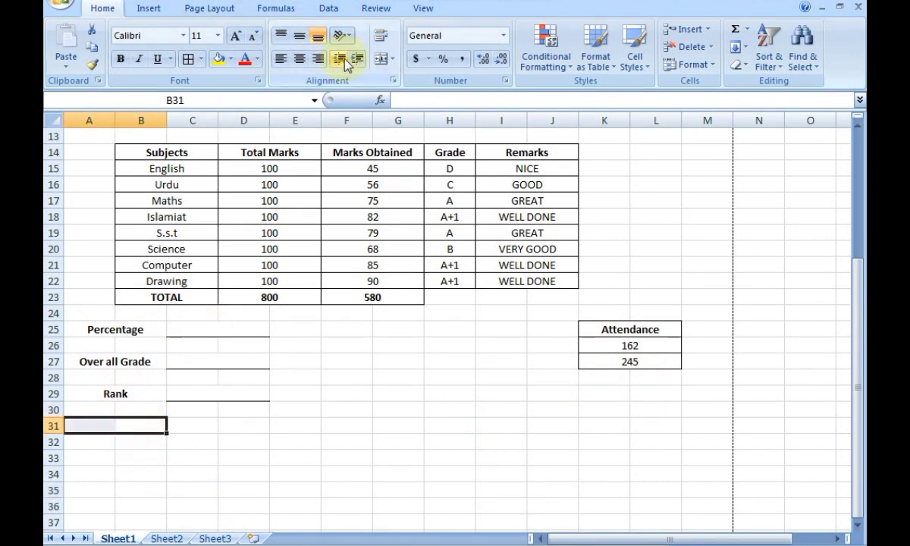
pyautogui.click(379, 57)
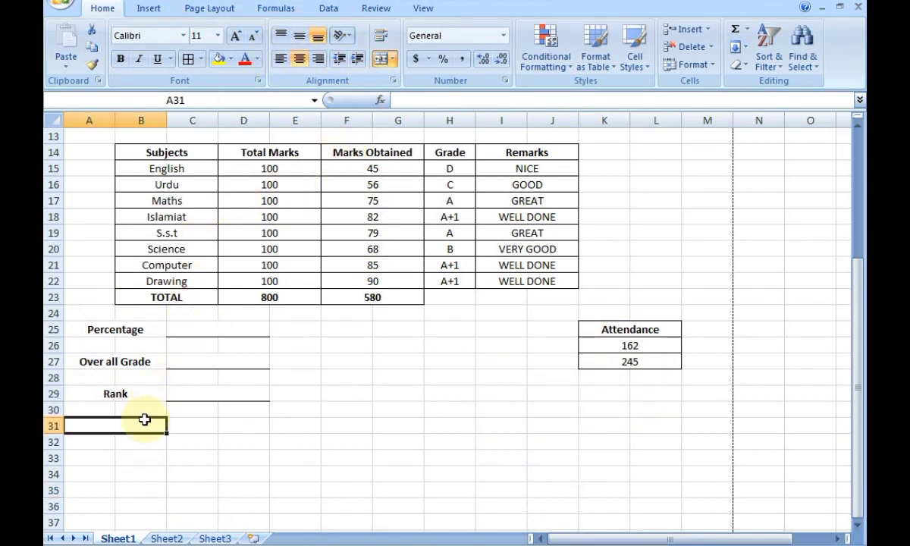
pyautogui.write('Result')
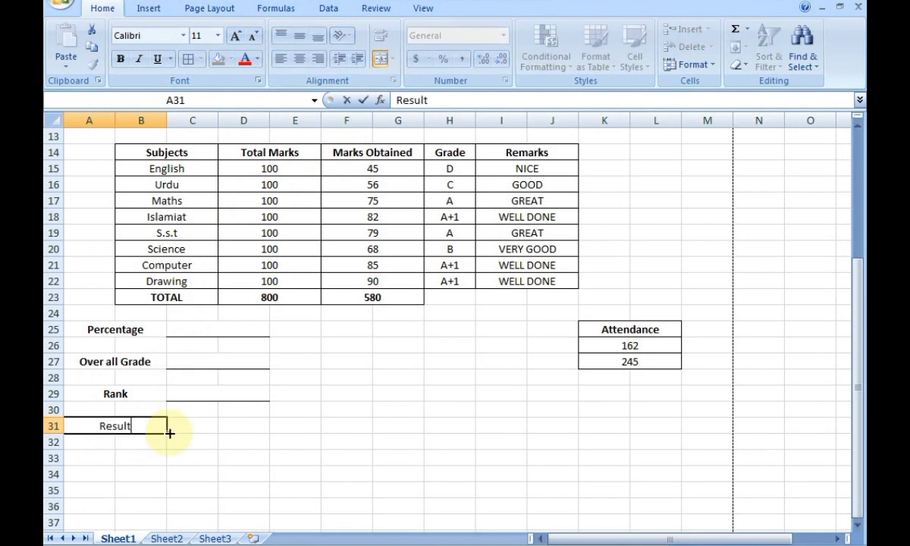
# Merge C31:D31 with a bottom border and make the Result label bold.
pyautogui.moveTo(188, 426); pyautogui.dragTo(251, 426)
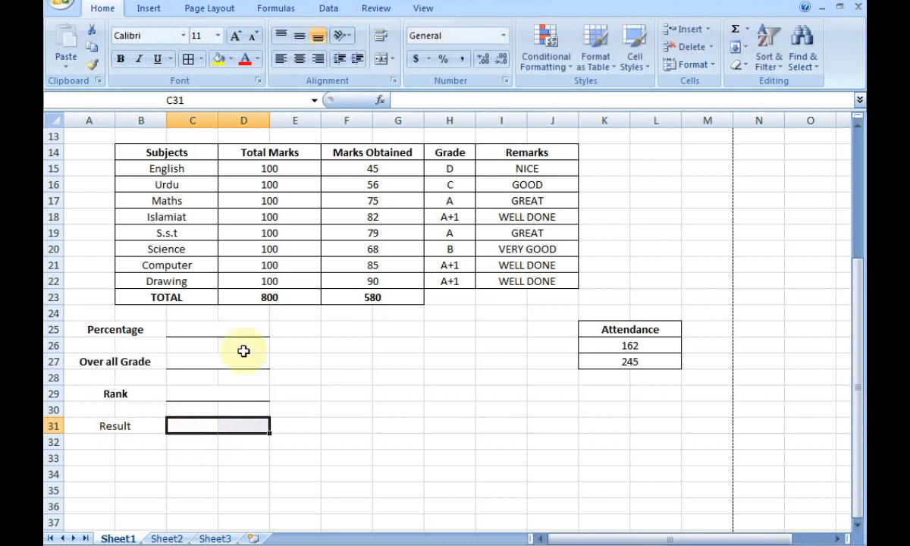
pyautogui.click(380, 59)
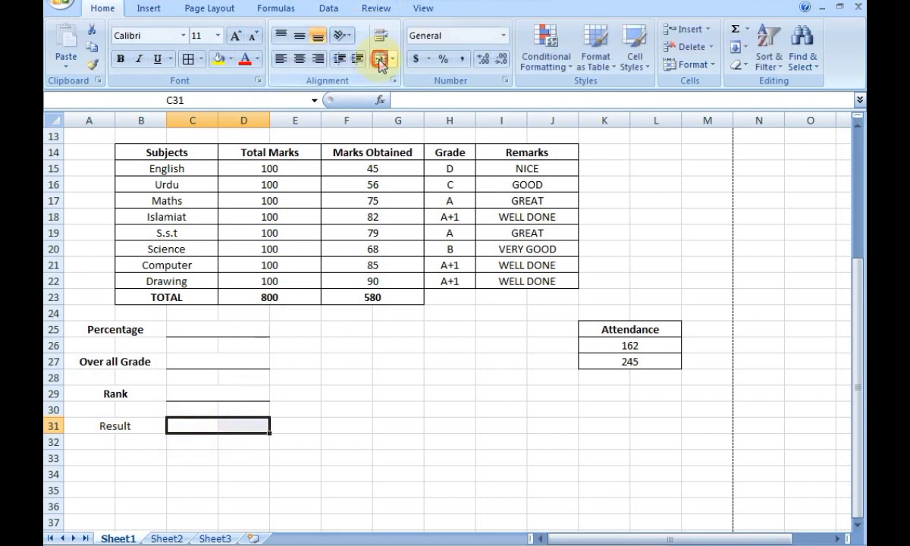
pyautogui.click(202, 59)
pyautogui.click(220, 96)
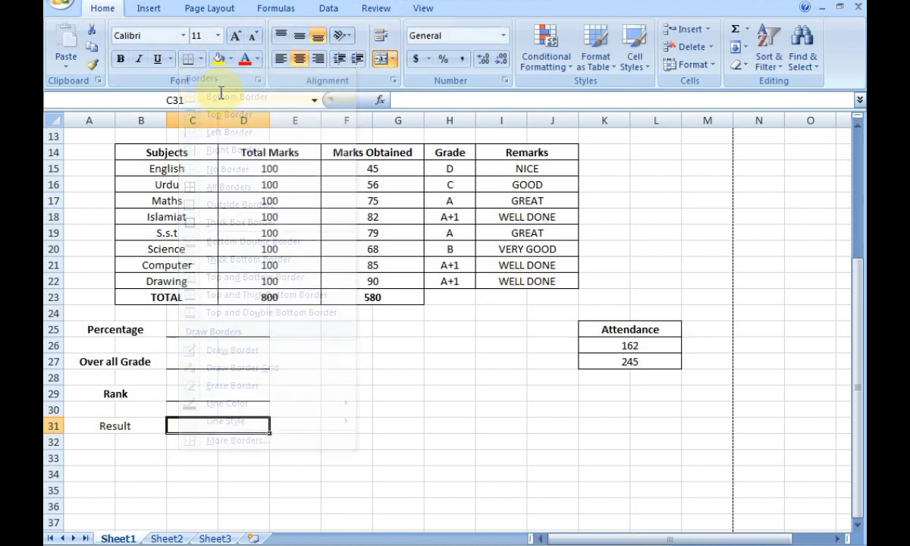
pyautogui.click(152, 427)
pyautogui.click(120, 60)
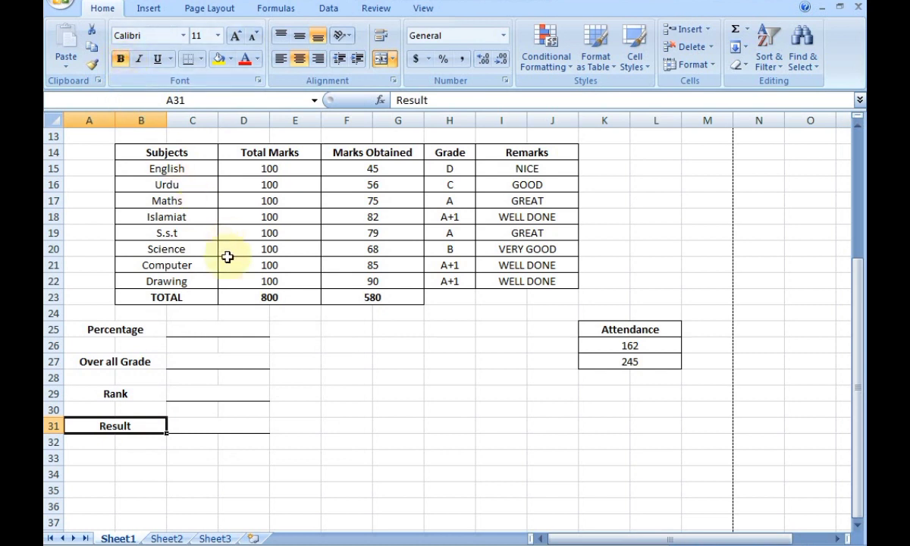
pyautogui.click(390, 453)
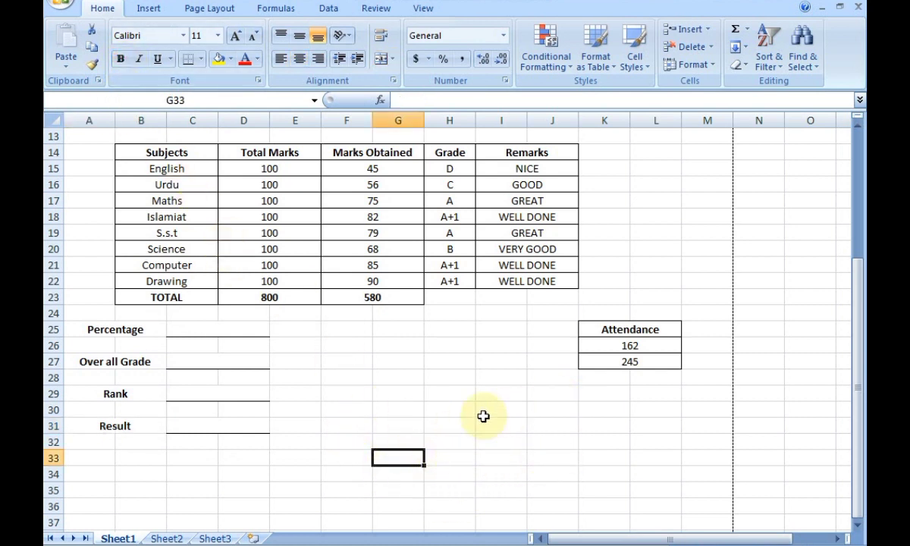
# Merge and centre H31:J31 and type Promoted to Class.
pyautogui.moveTo(470, 426); pyautogui.dragTo(536, 426)
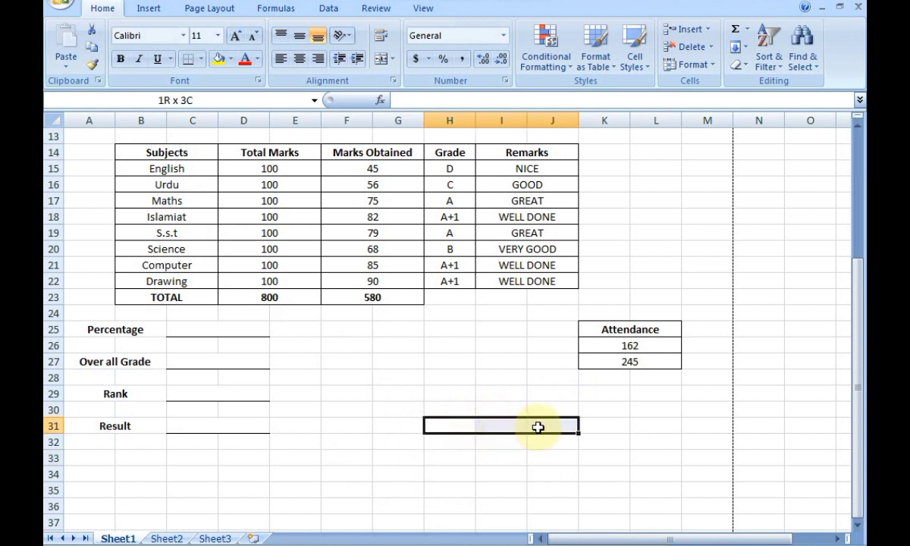
pyautogui.click(382, 61)
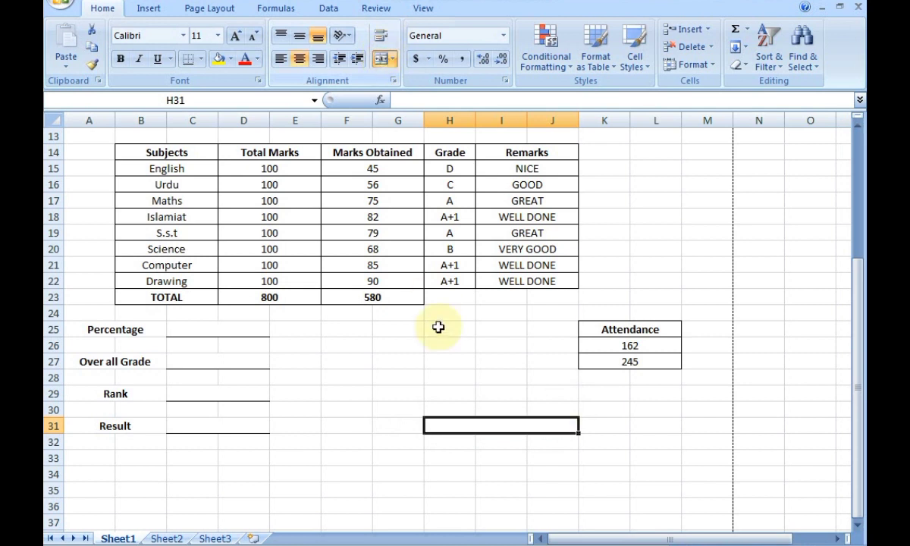
pyautogui.write('Promot')
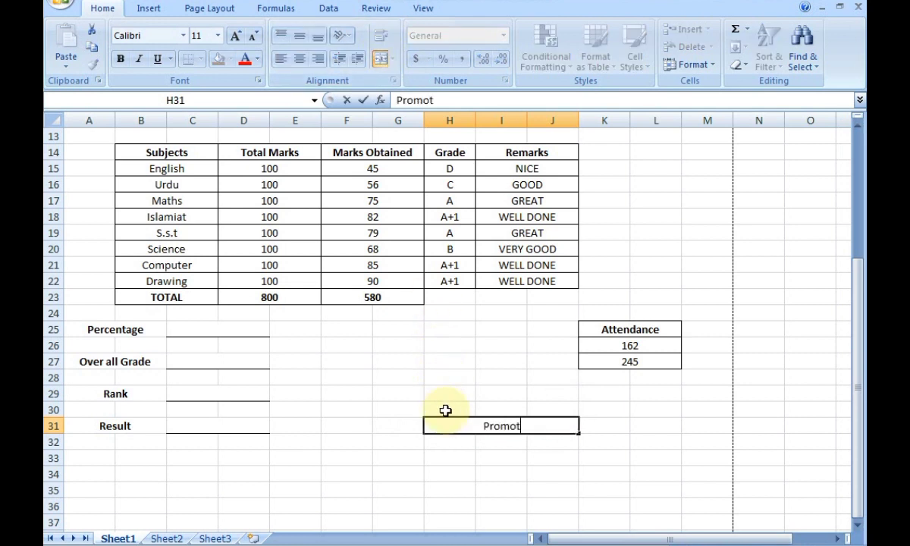
pyautogui.write('ed t')
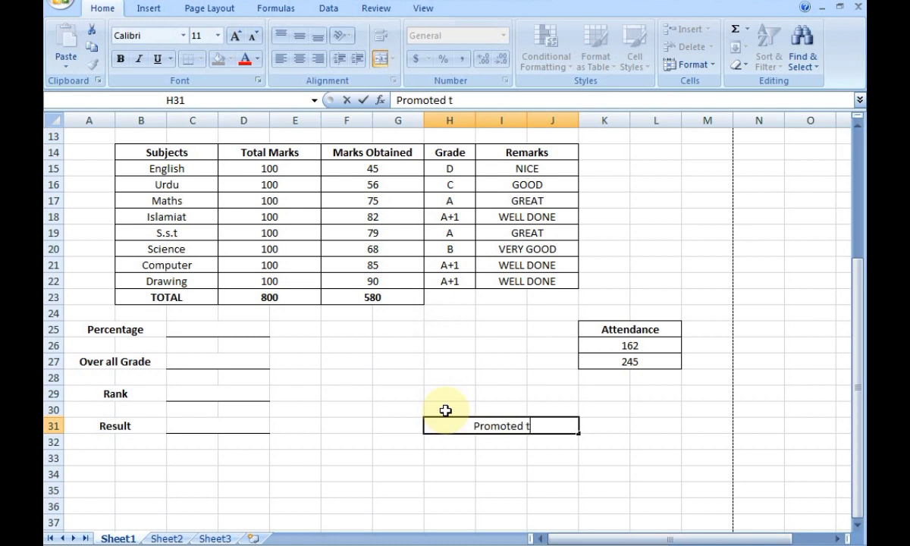
pyautogui.write('o Class')
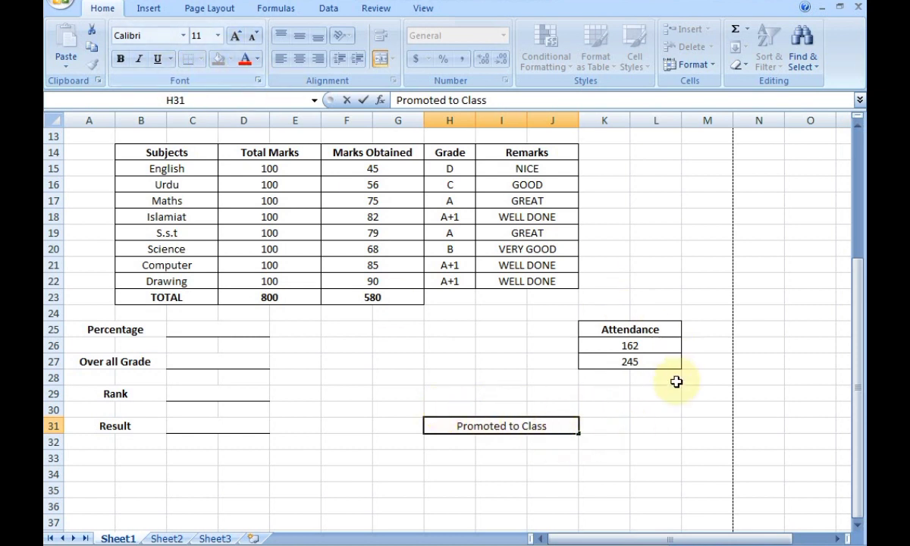
pyautogui.click(616, 429)
# Underline K31:L31, bold the Promoted to Class label and enter 6 in K31.
pyautogui.moveTo(632, 428); pyautogui.dragTo(656, 427)
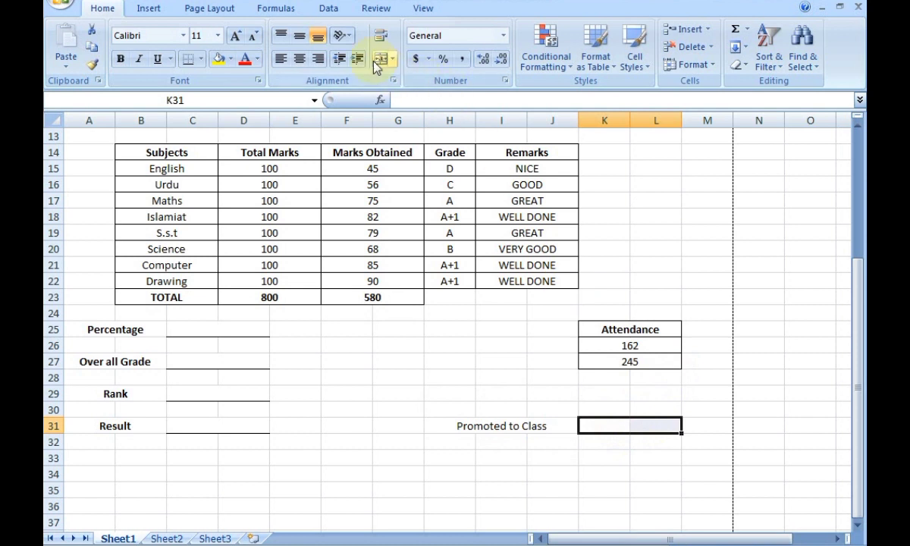
pyautogui.click(190, 67)
pyautogui.click(551, 427)
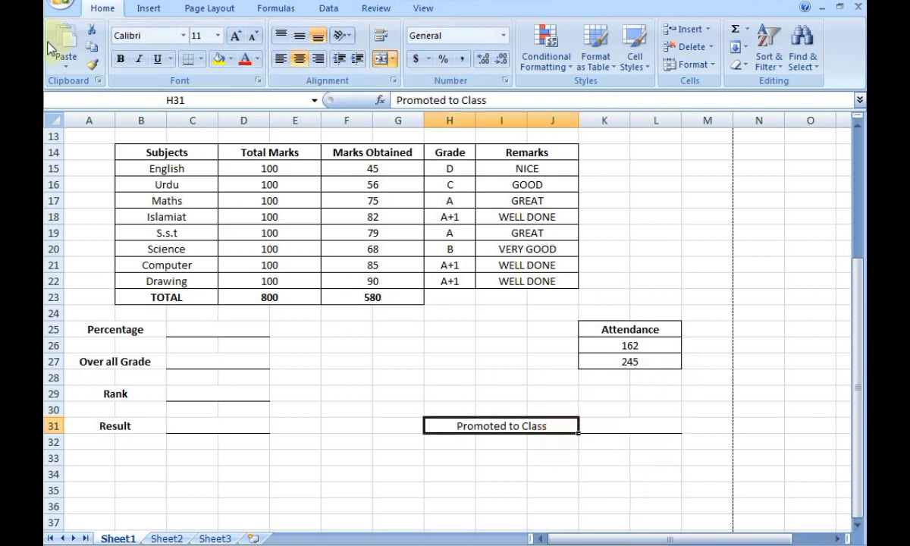
pyautogui.click(121, 60)
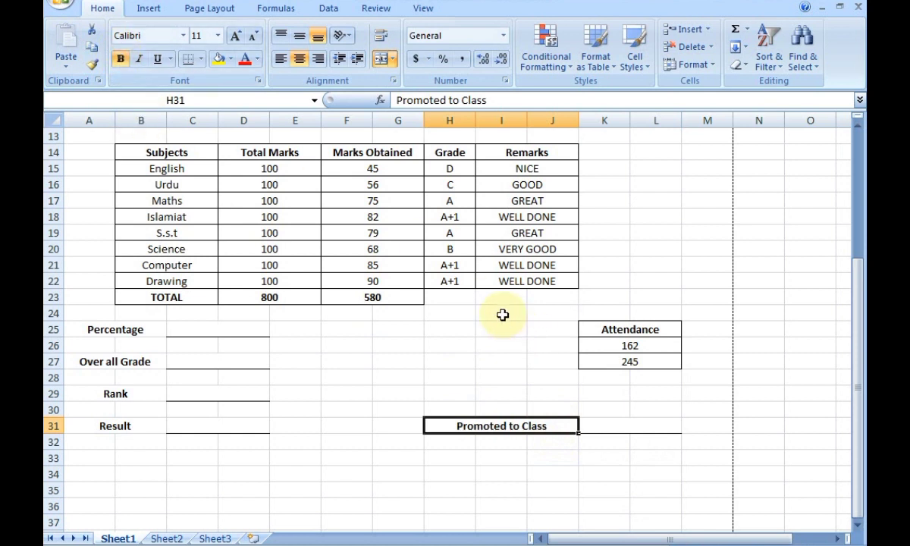
pyautogui.click(620, 426)
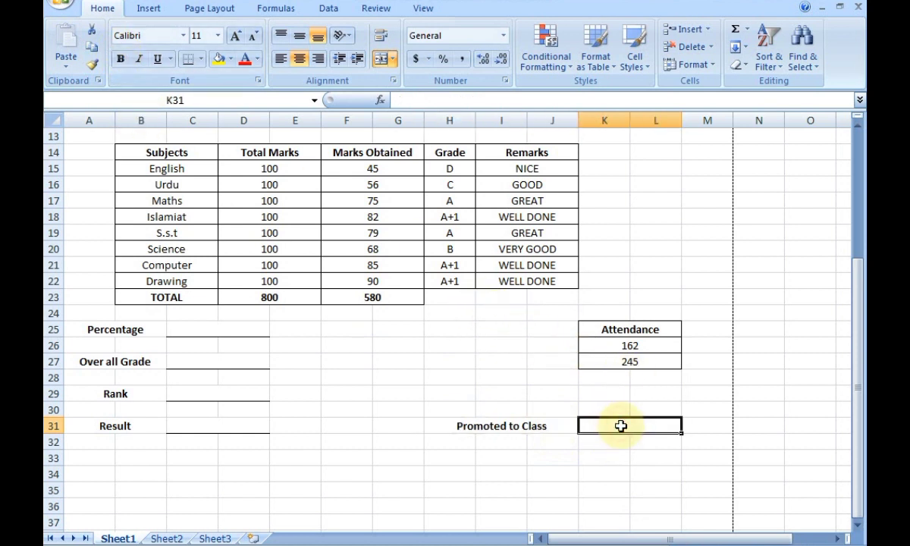
pyautogui.write('6')
pyautogui.click(588, 486)
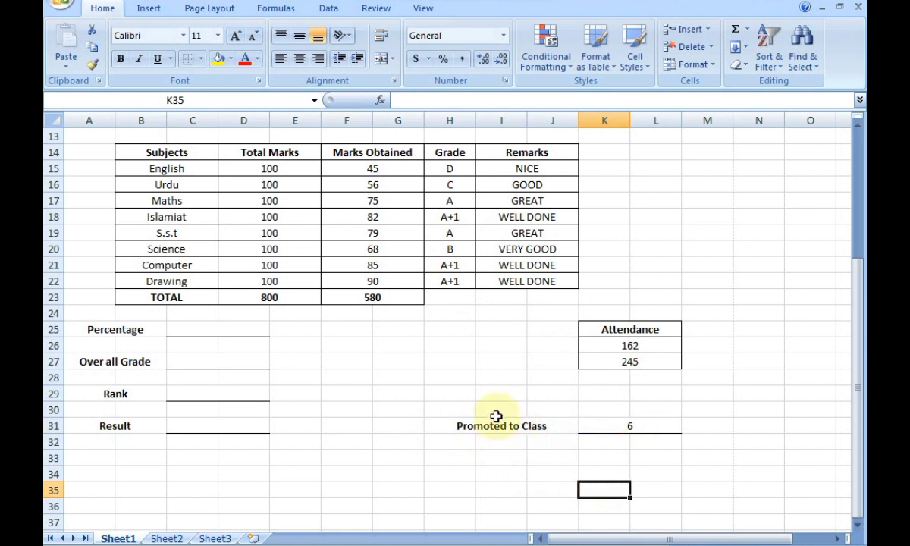
pyautogui.scroll(-3, 383, 485)
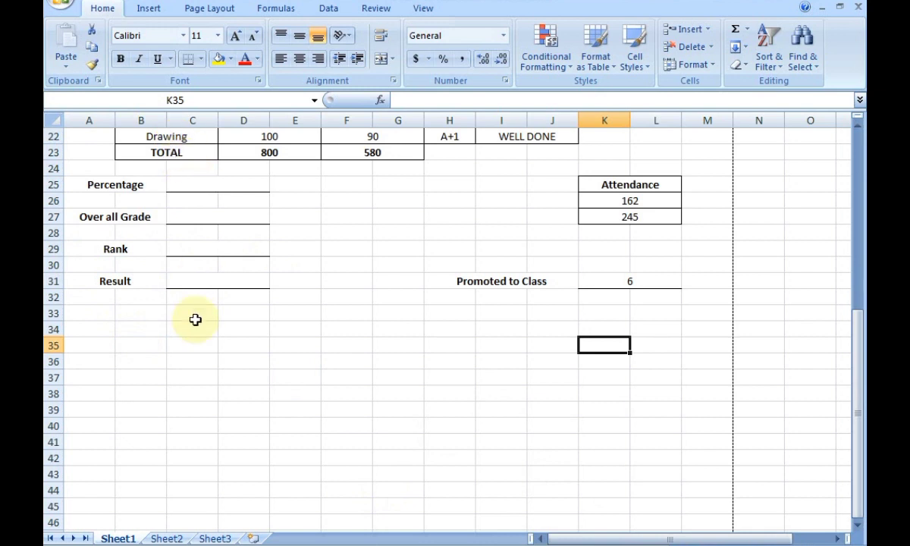
pyautogui.moveTo(95, 326); pyautogui.dragTo(222, 326)
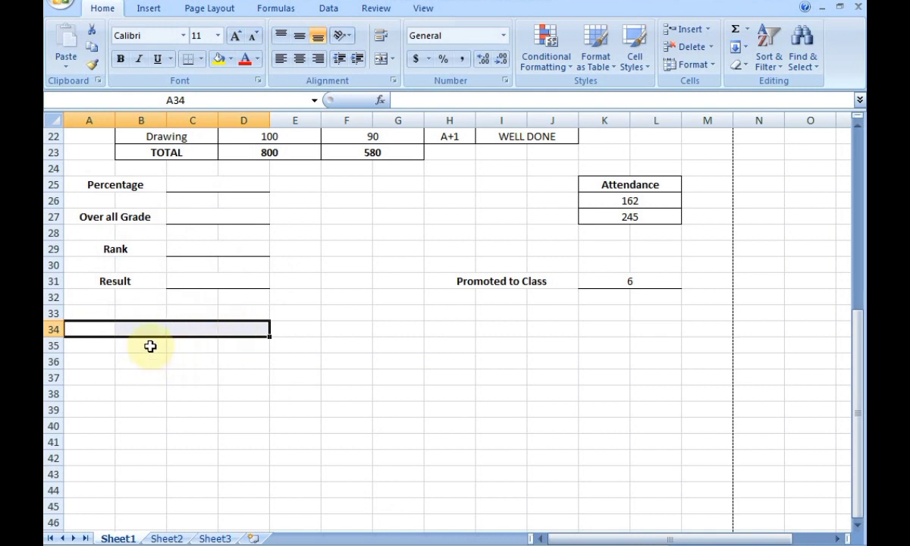
# Merge A35:D35 into a bold Class Teacher's Signature label with a top-border signature line.
pyautogui.moveTo(91, 342); pyautogui.dragTo(233, 353)
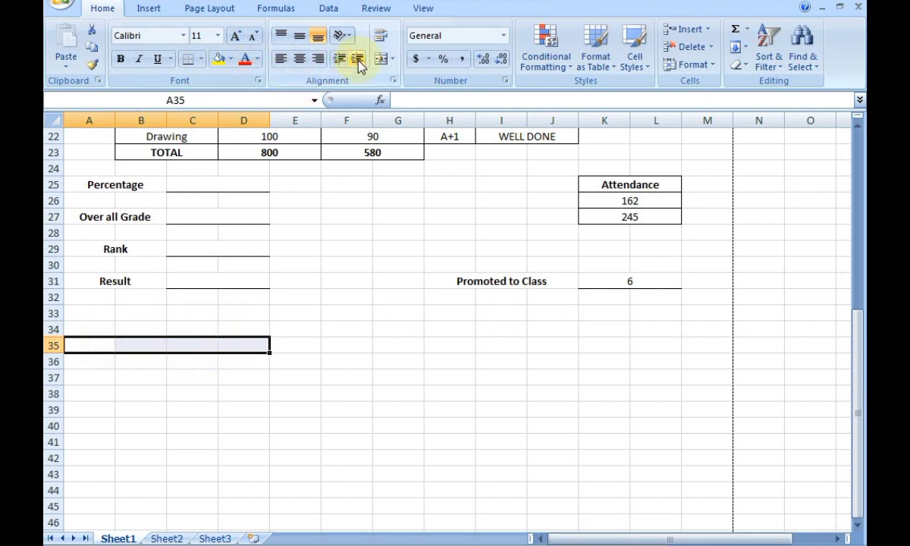
pyautogui.click(381, 60)
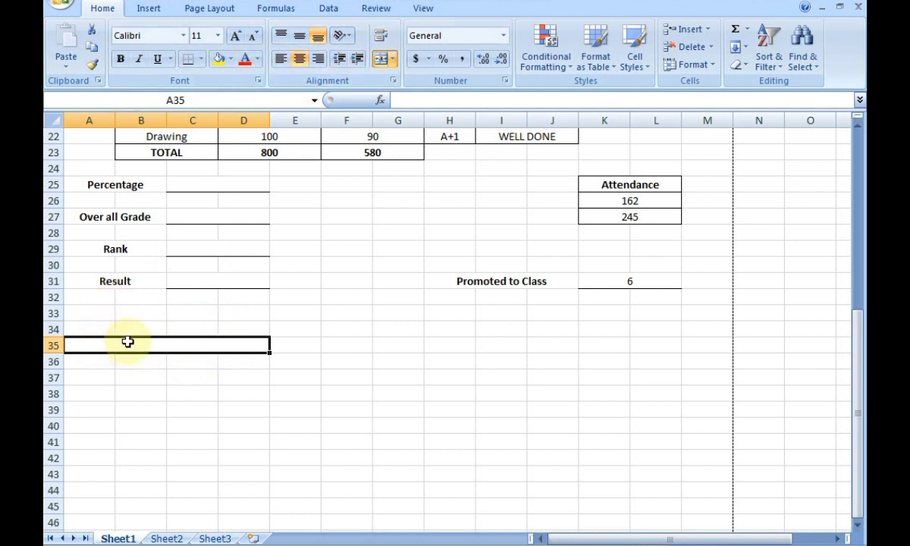
pyautogui.write('Class')
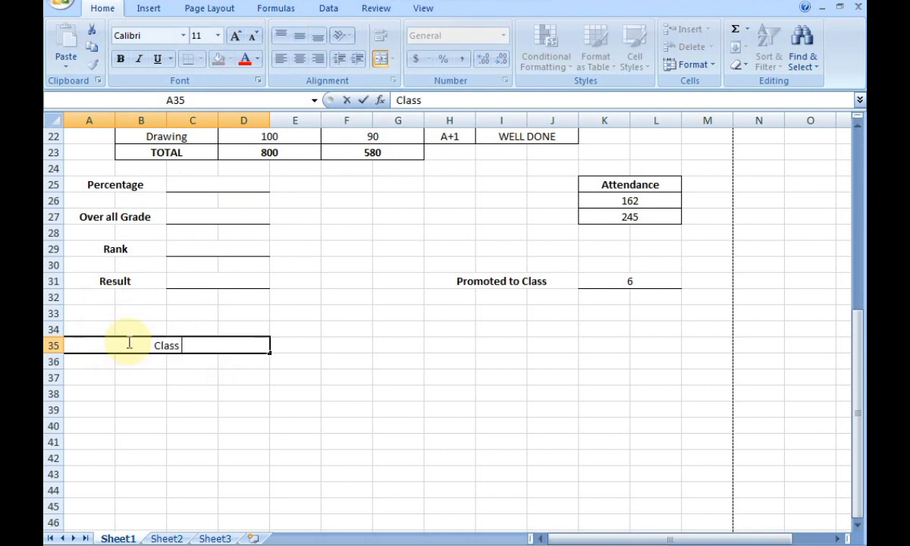
pyautogui.write(' Teac')
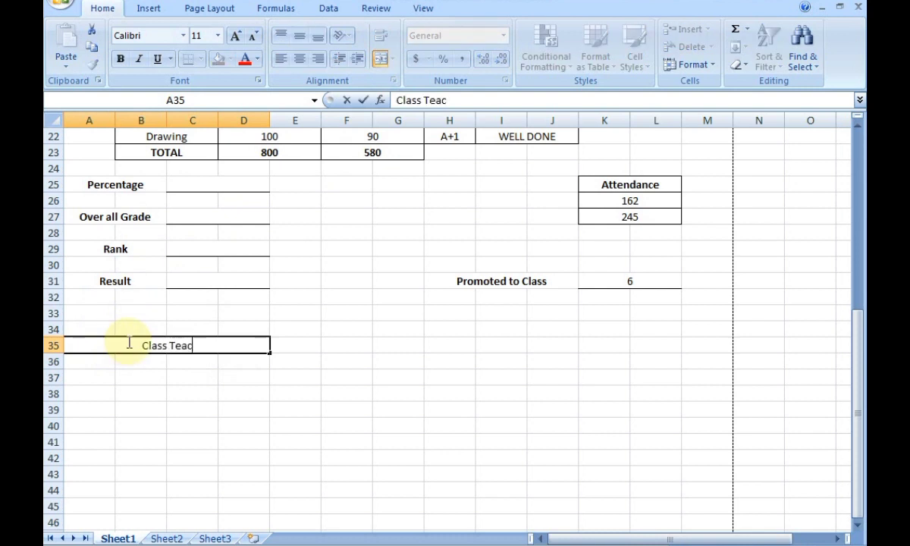
pyautogui.write('her')
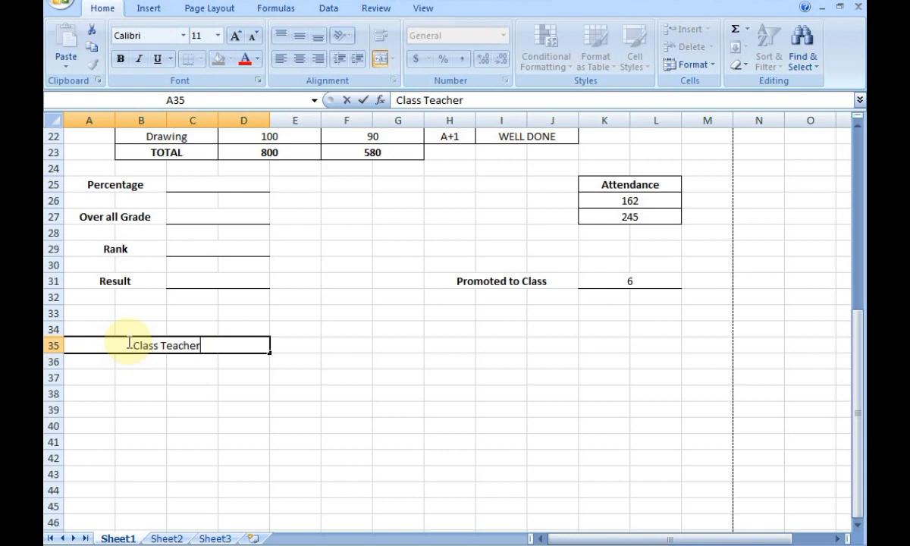
pyautogui.write("'s")
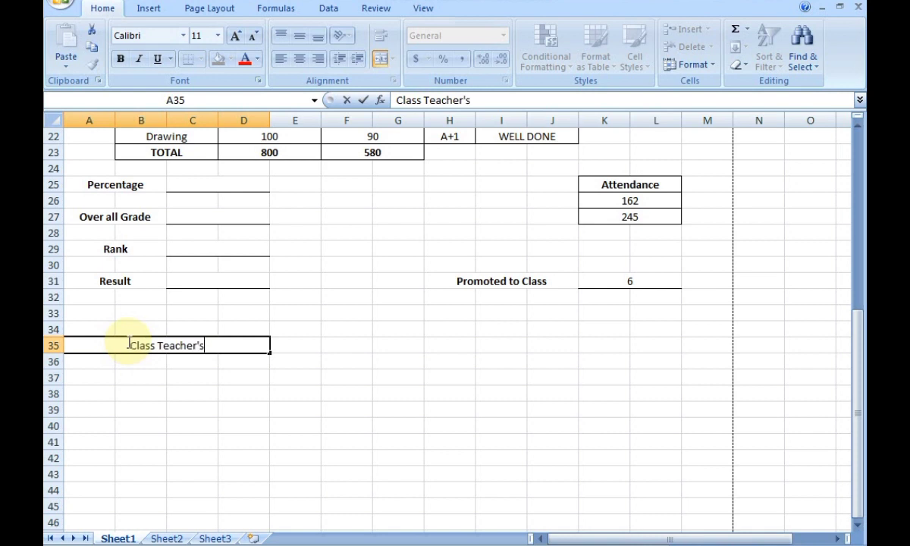
pyautogui.write(' S')
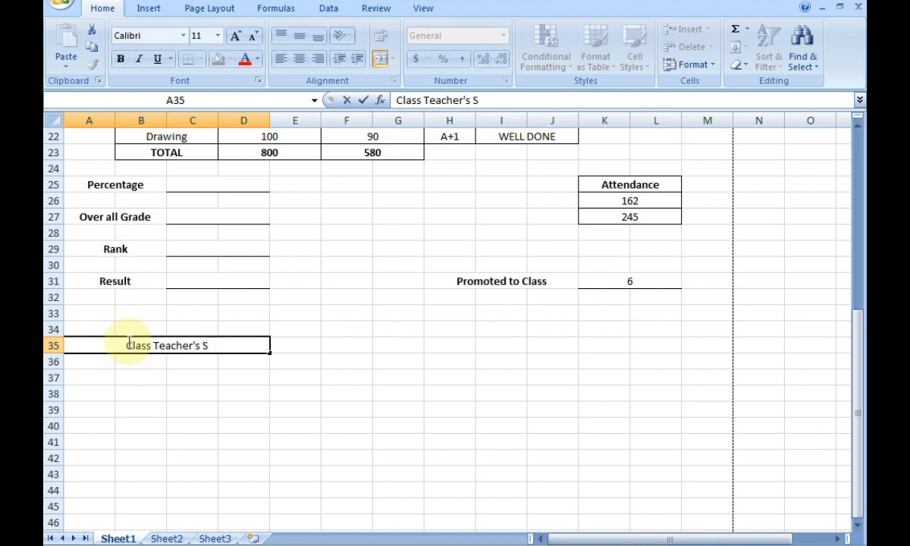
pyautogui.write('ign')
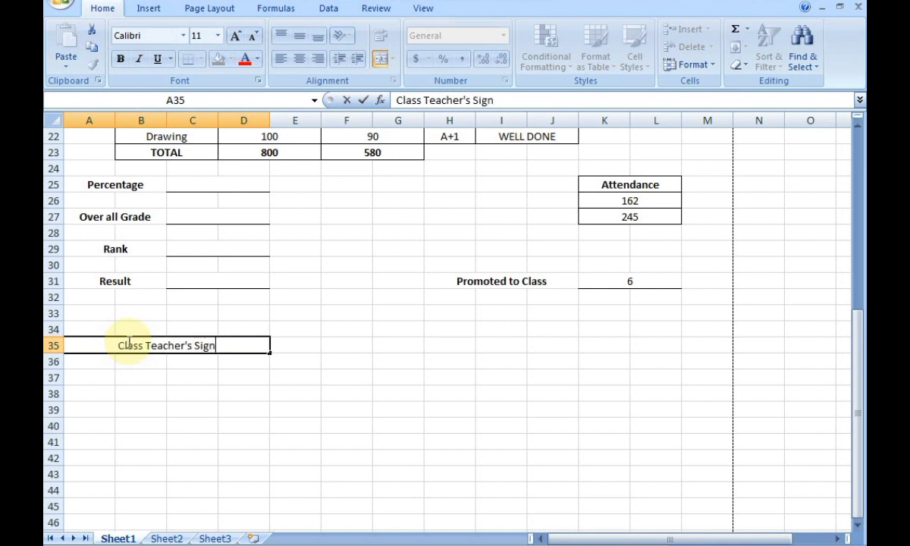
pyautogui.write('ature')
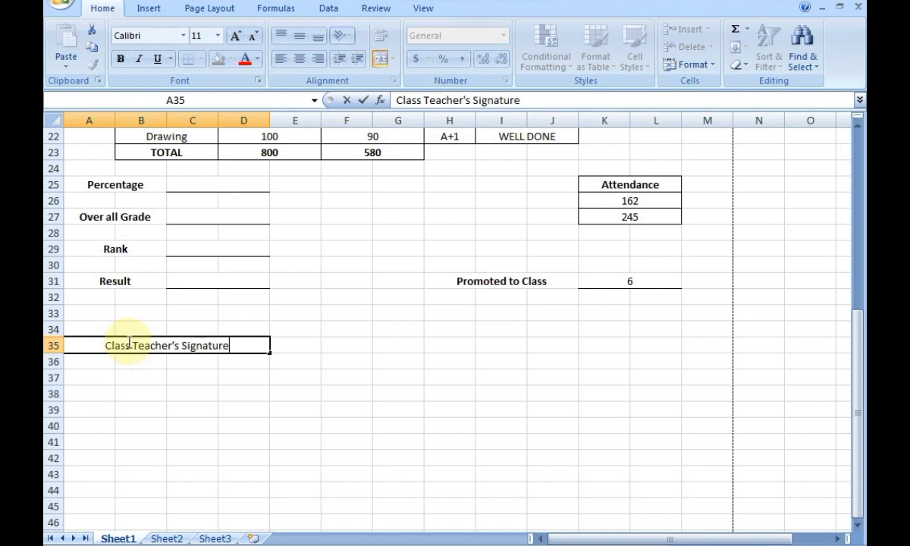
pyautogui.click(299, 355)
pyautogui.click(251, 356)
pyautogui.click(250, 347)
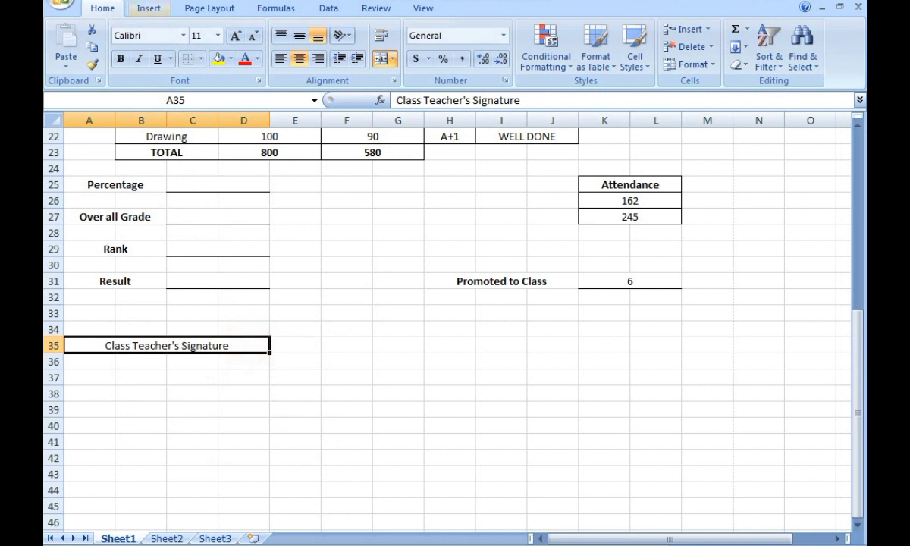
pyautogui.click(121, 59)
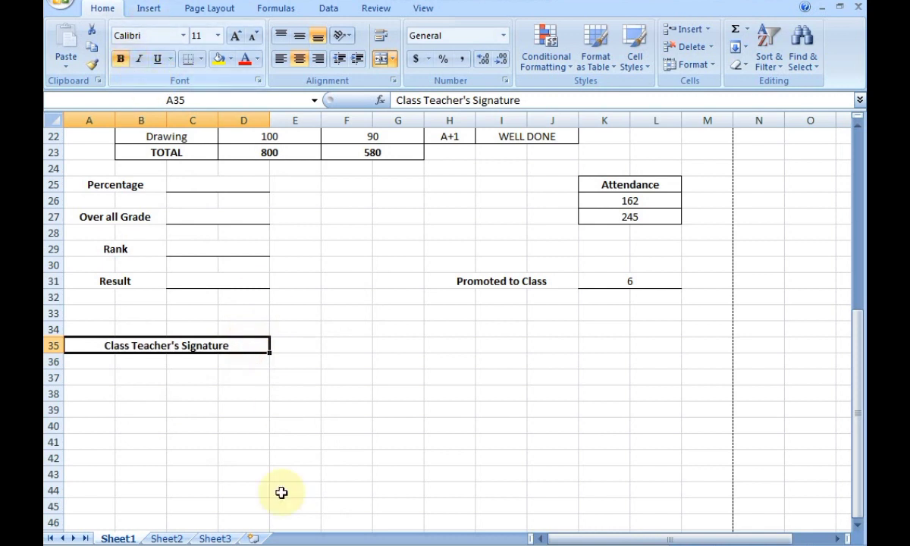
pyautogui.click(201, 59)
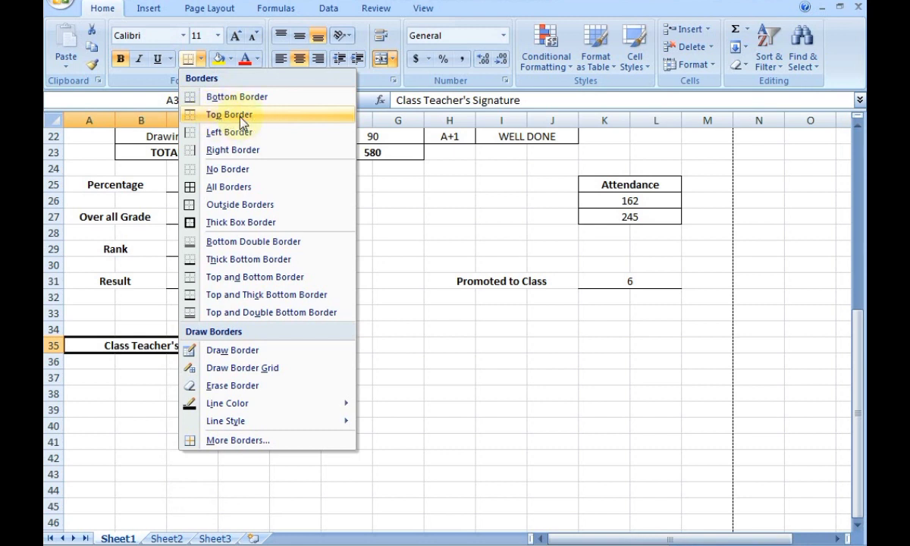
pyautogui.click(225, 115)
pyautogui.click(296, 413)
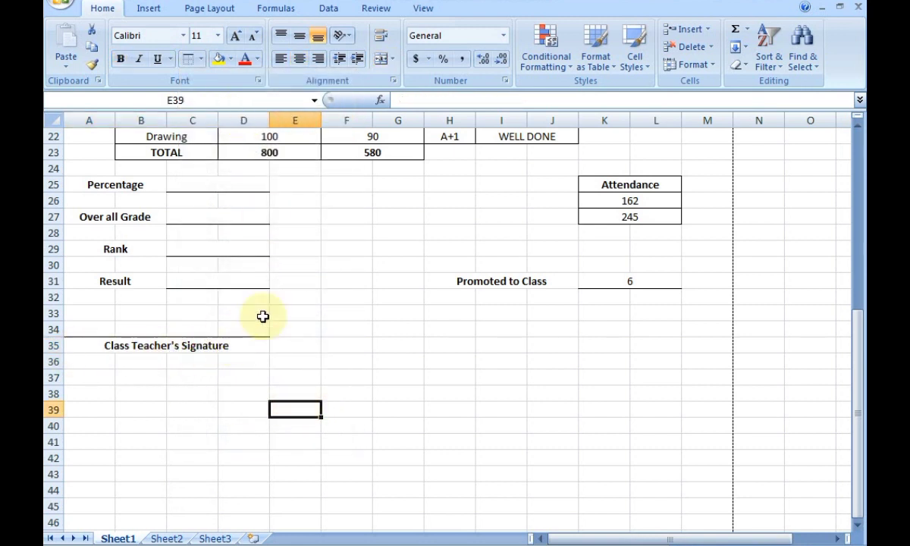
# Type a merged, bold Parent's Signature label on row 35 with a top-border line above it.
pyautogui.moveTo(339, 343); pyautogui.dragTo(441, 343)
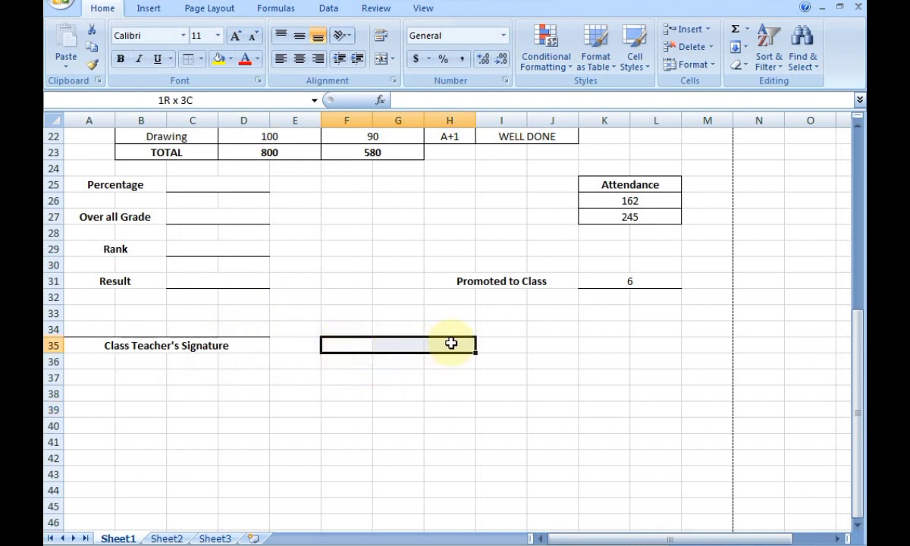
pyautogui.click(381, 59)
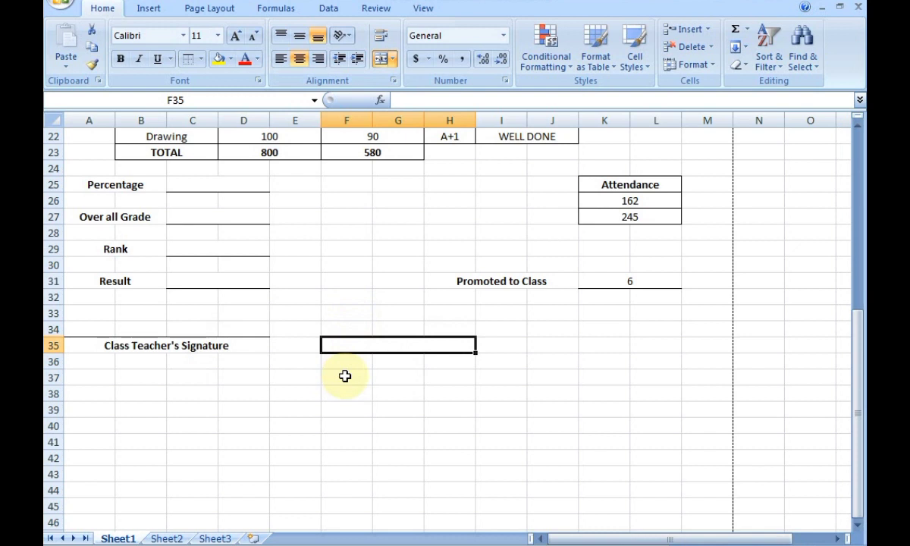
pyautogui.write("Parent's Si")
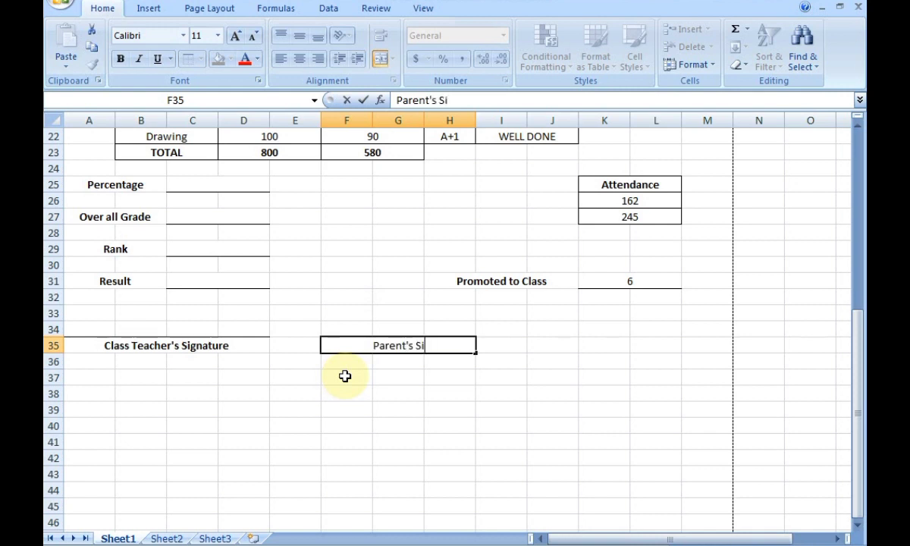
pyautogui.write('gnature')
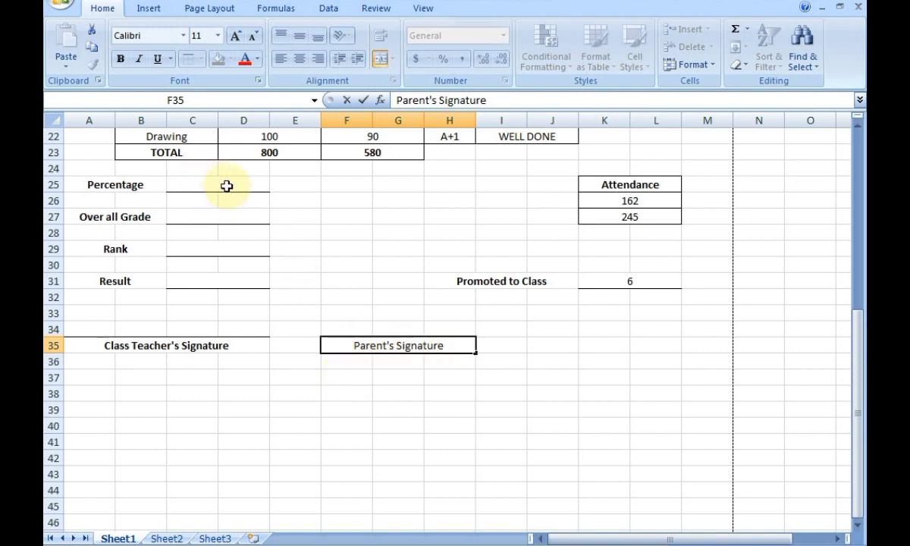
pyautogui.click(449, 388)
pyautogui.click(441, 353)
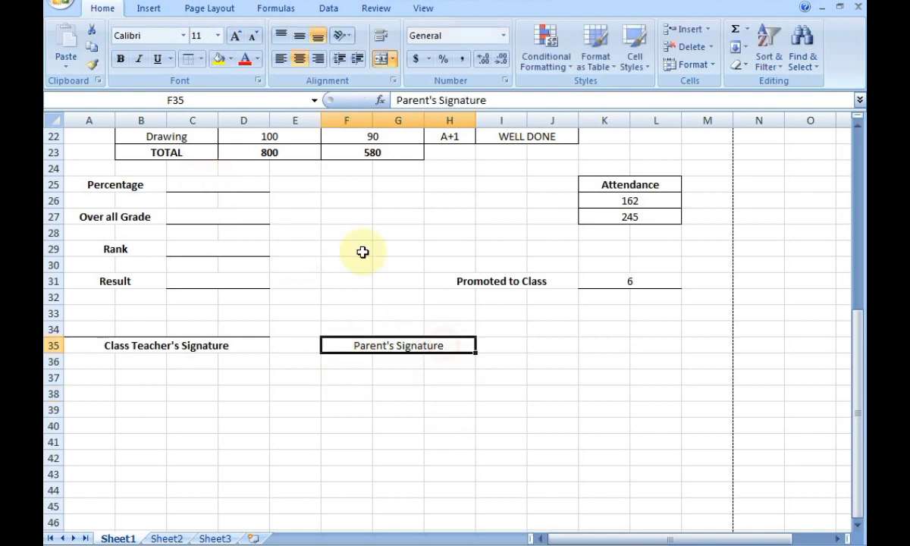
pyautogui.click(122, 60)
pyautogui.click(182, 59)
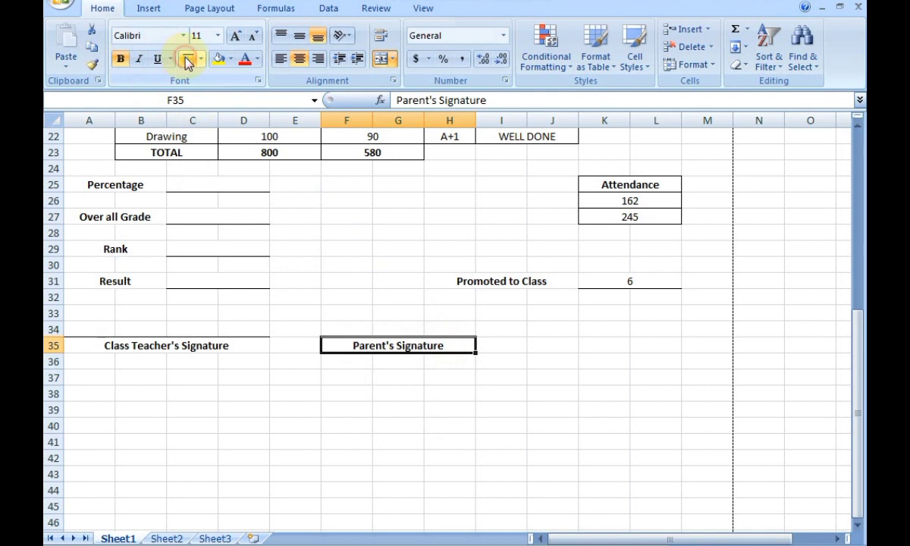
pyautogui.click(490, 411)
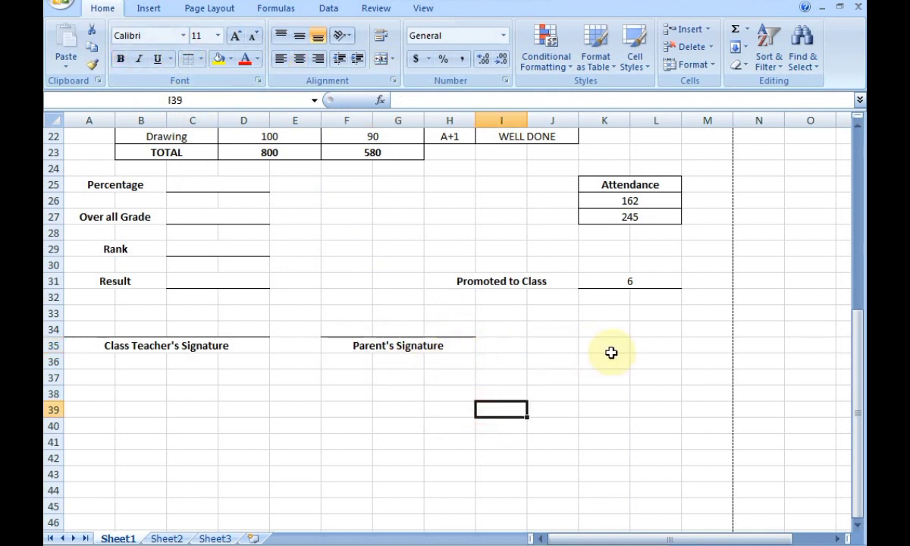
# Merge J35:L35 into a bold, centred Principle's Signature label with a top-border line.
pyautogui.moveTo(569, 343); pyautogui.dragTo(642, 346)
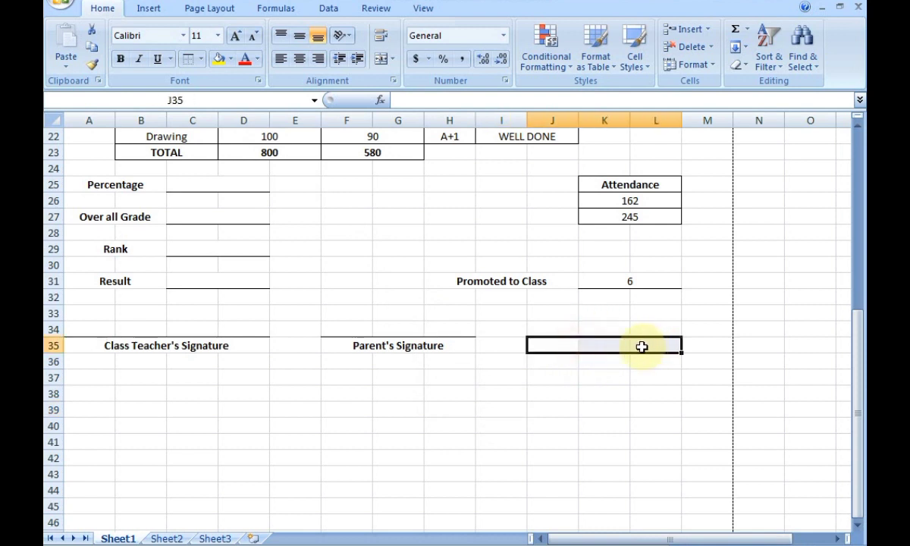
pyautogui.click(379, 58)
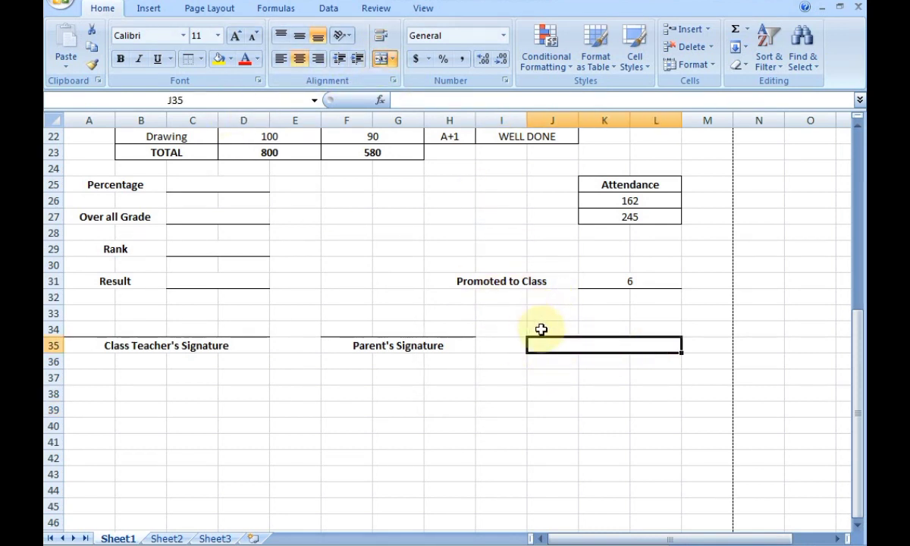
pyautogui.write("Principle'")
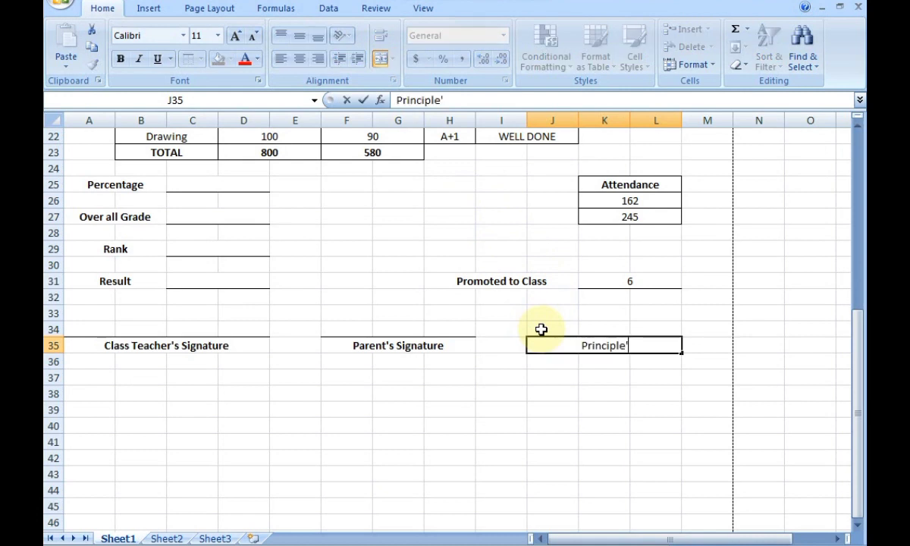
pyautogui.write('s Si')
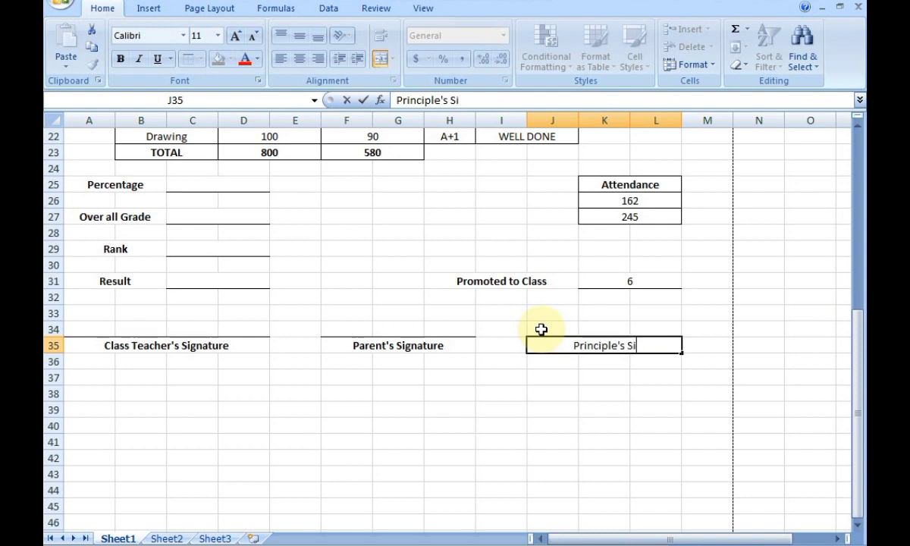
pyautogui.write('gnature')
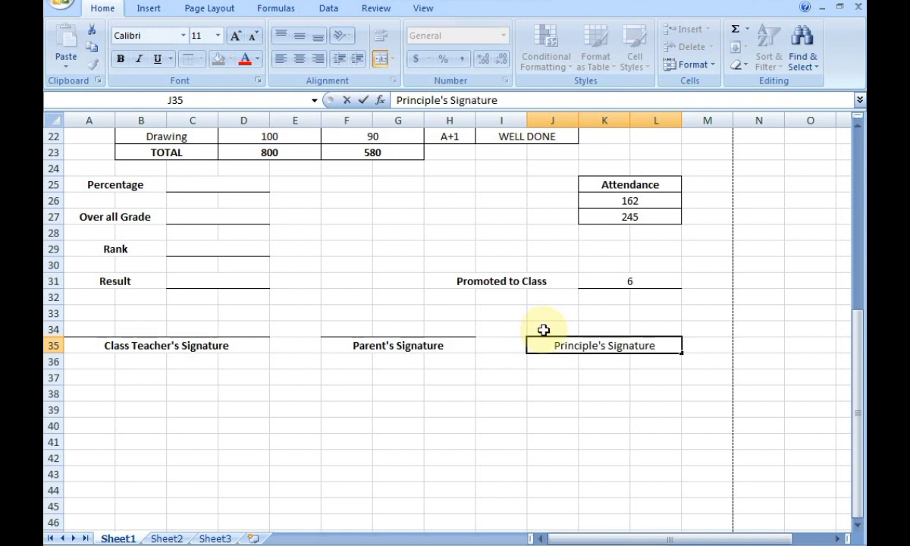
pyautogui.press('Return')
pyautogui.click(610, 347)
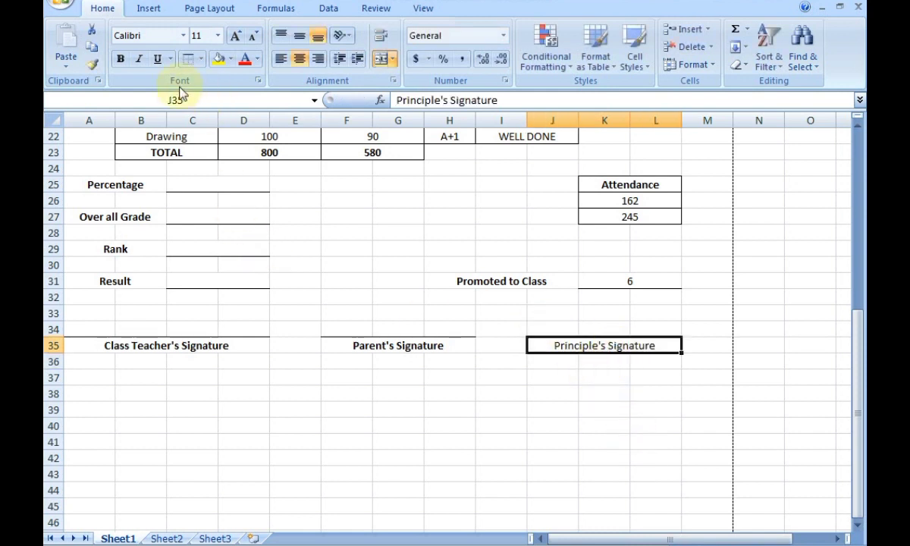
pyautogui.click(122, 58)
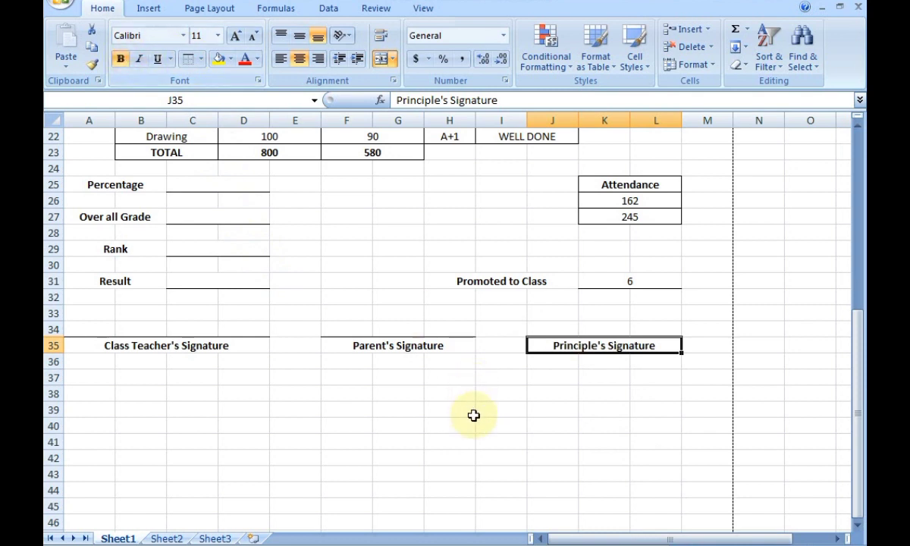
pyautogui.click(469, 413)
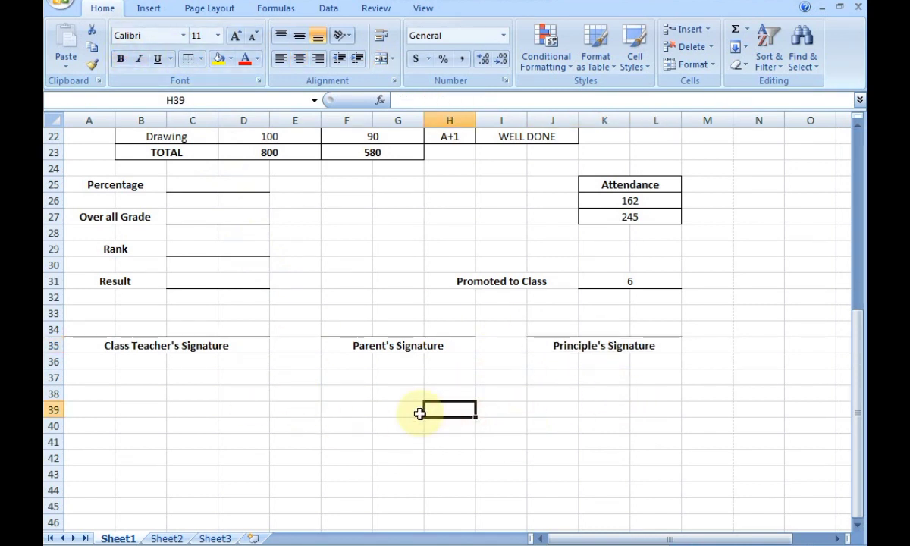
# Return to the marks table and enter = in spare cell L17 to start a calculation.
pyautogui.scroll(5, 338, 437)
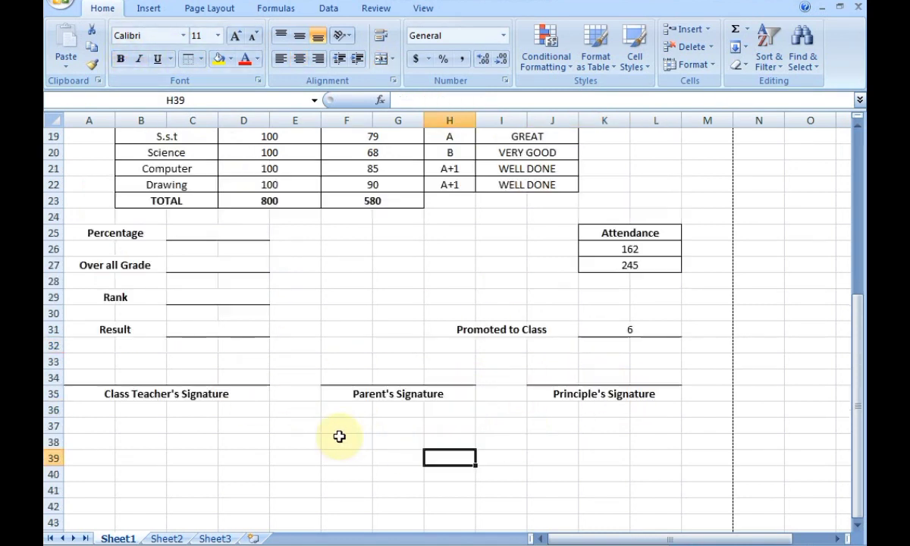
pyautogui.scroll(-1, 339, 439)
pyautogui.scroll(1, 339, 439)
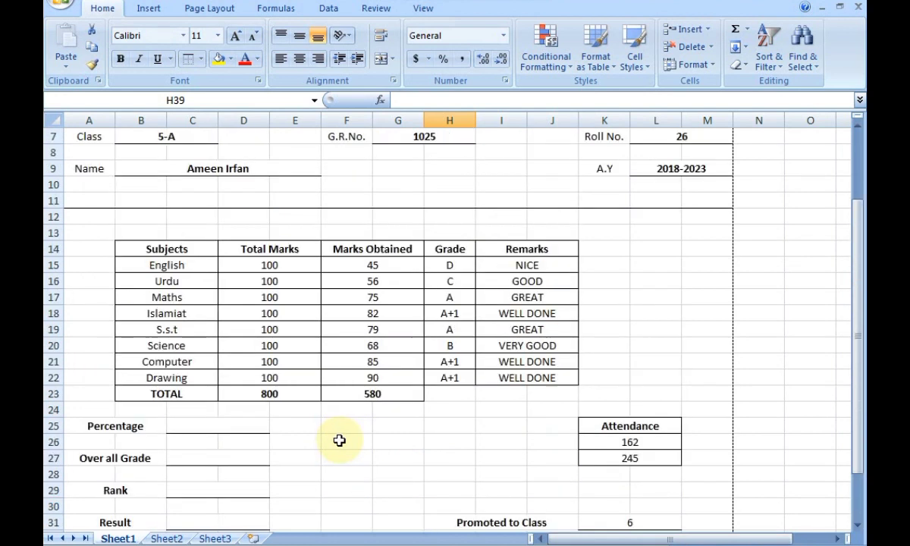
pyautogui.scroll(-2, 339, 439)
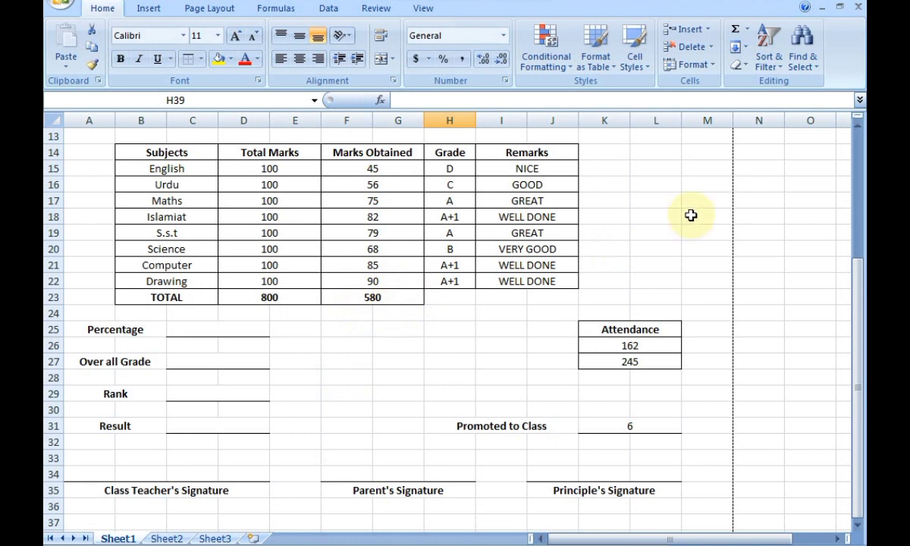
pyautogui.click(654, 202)
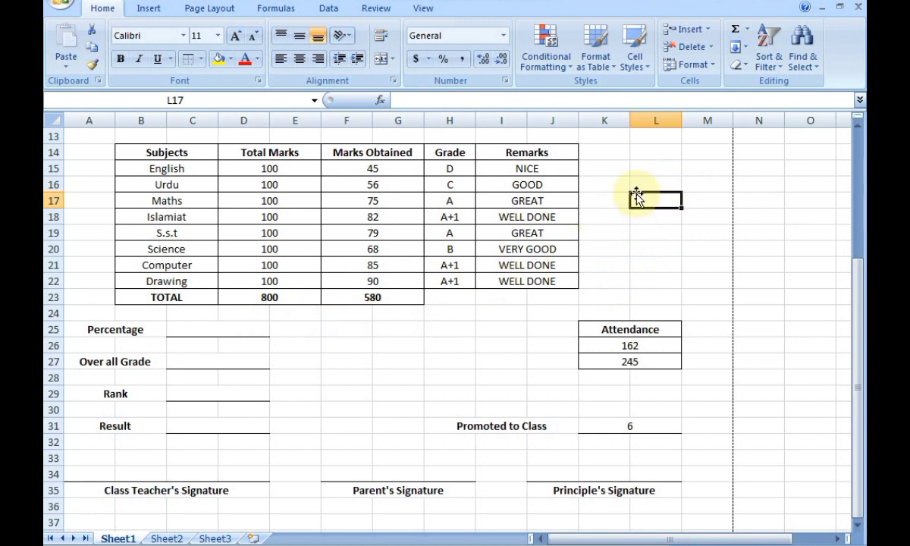
pyautogui.write('=')
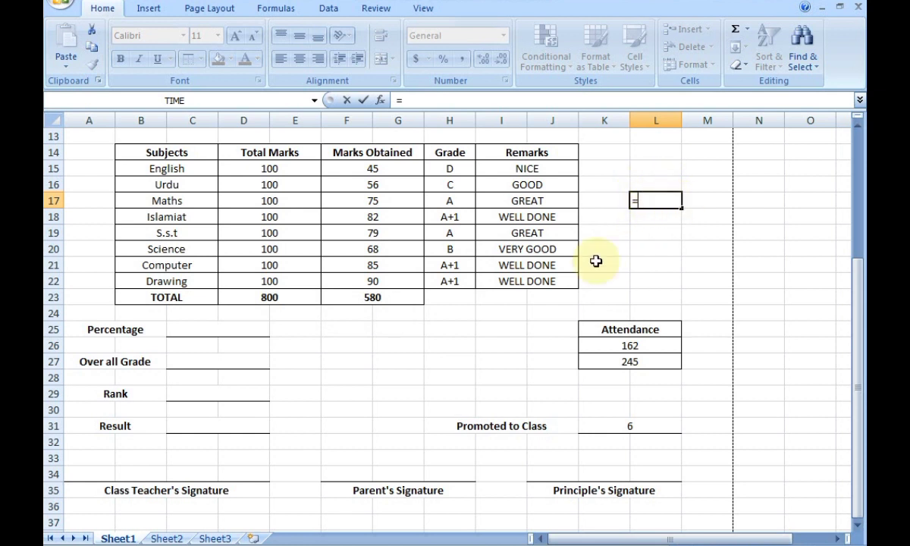
# Complete =F23*100/800 in L17, turning the 580 total into a 72.5 percentage.
pyautogui.click(366, 301)
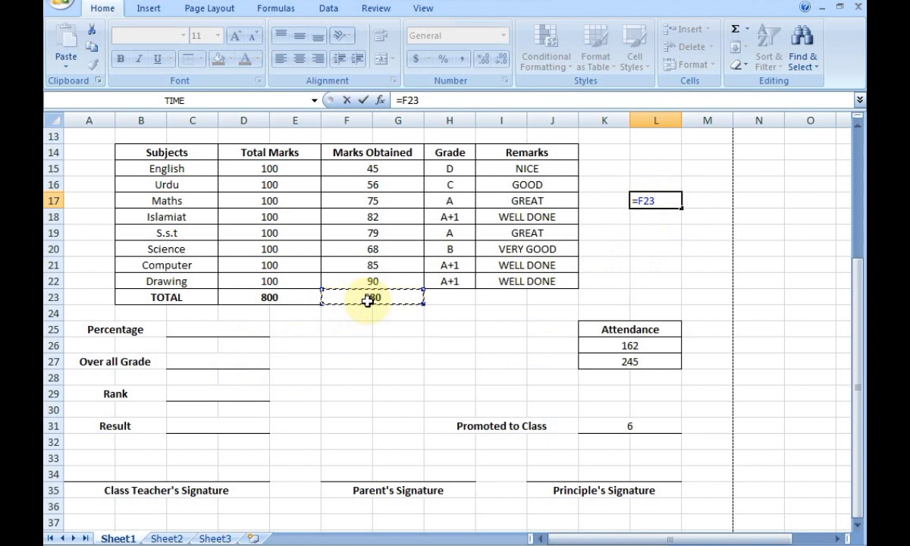
pyautogui.write('*')
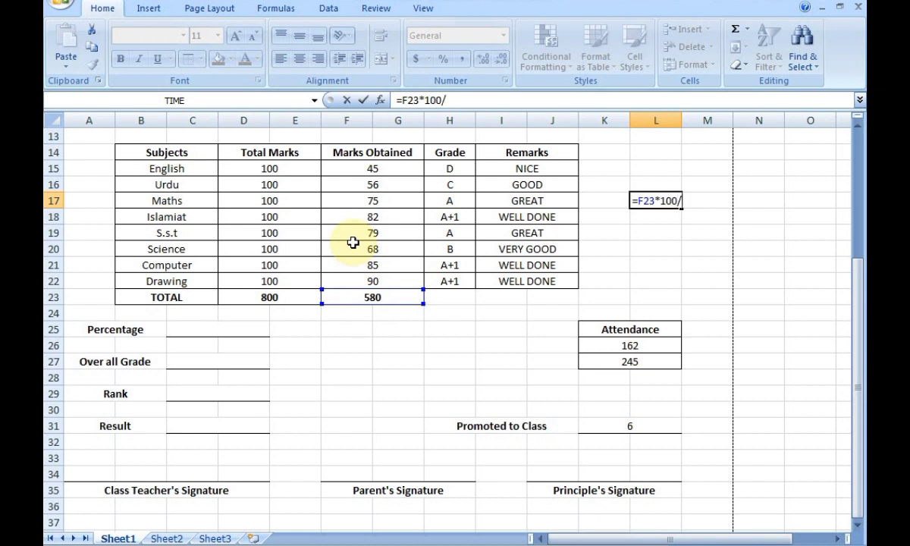
pyautogui.write('800')
pyautogui.press('Return')
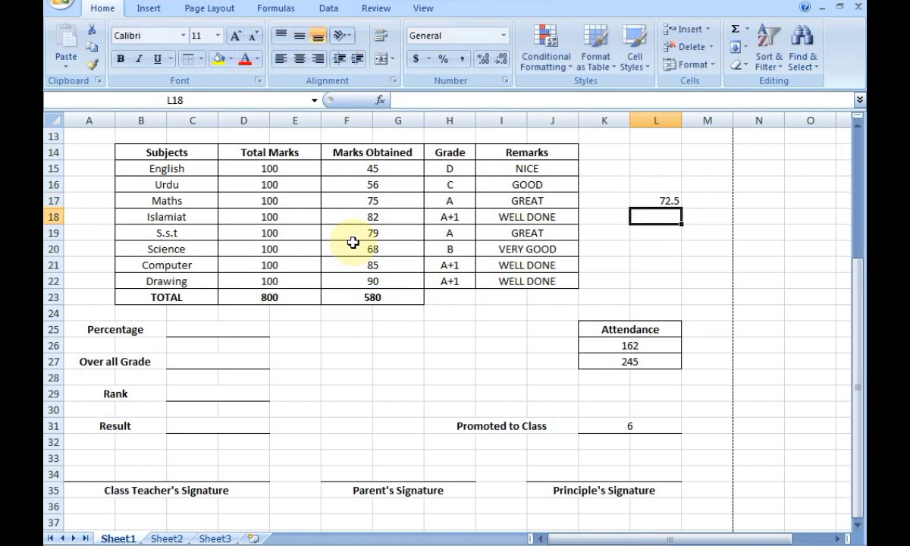
pyautogui.click(637, 201)
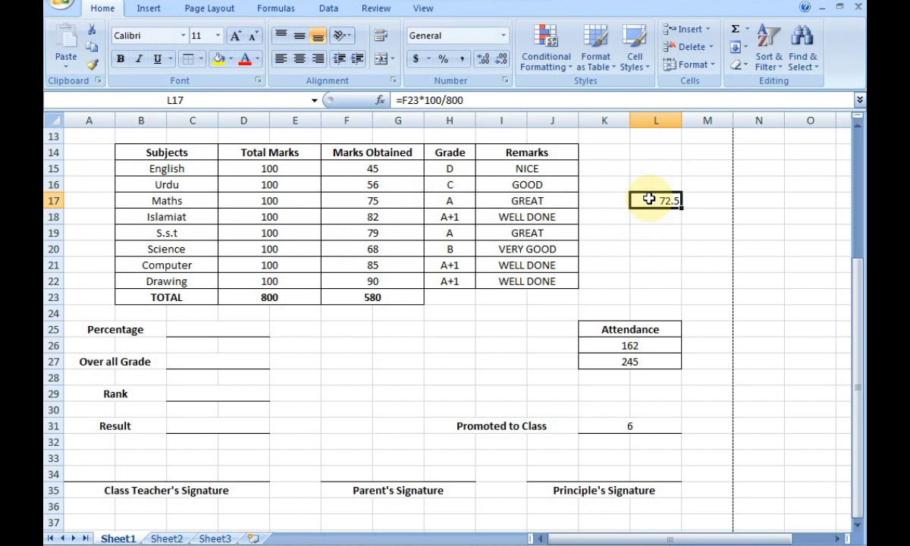
# Enter 72.5% as percentage, "A" as overall grade, 2nd as rank and Qualified as result.
pyautogui.click(198, 327)
pyautogui.write('72')
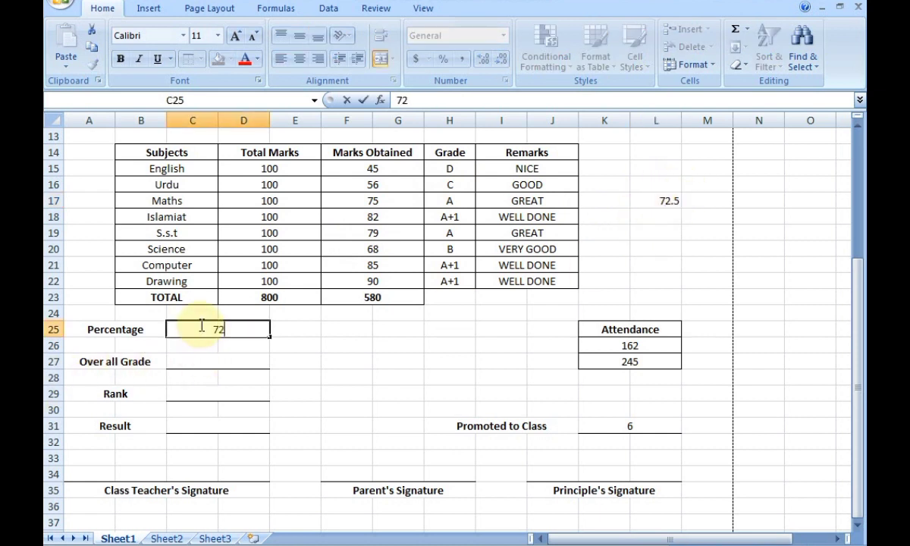
pyautogui.write('.5')
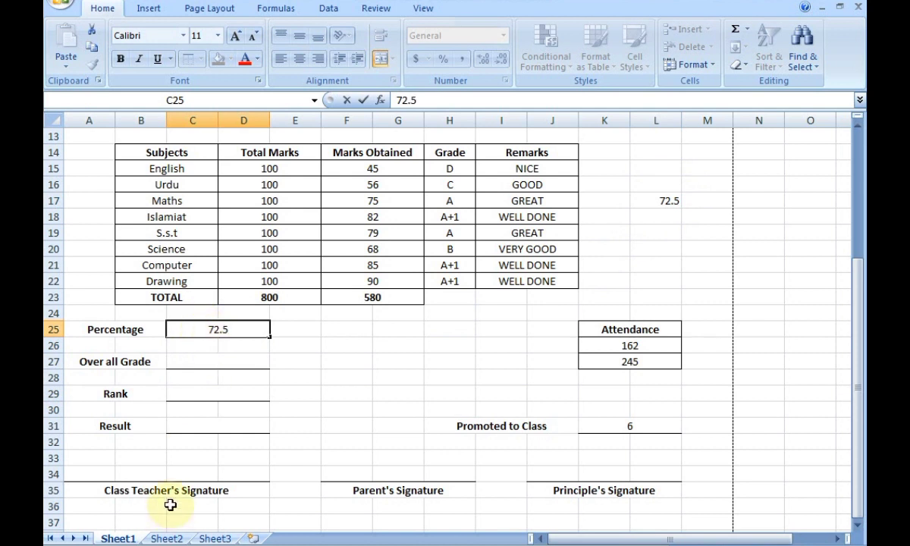
pyautogui.write('%')
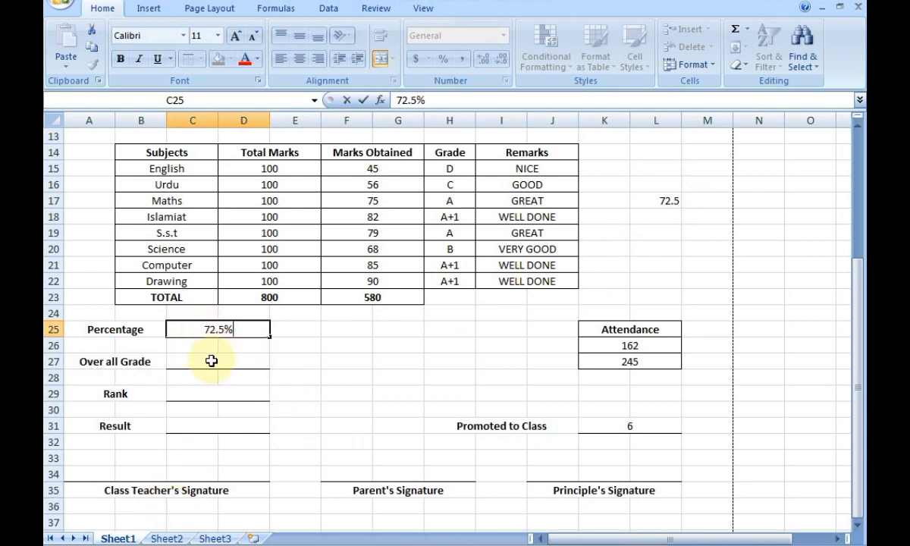
pyautogui.click(207, 363)
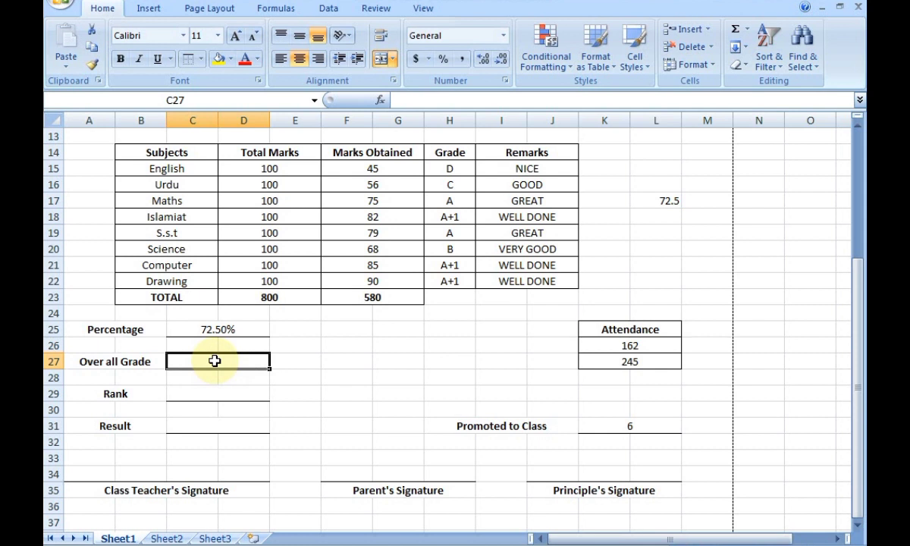
pyautogui.write('"')
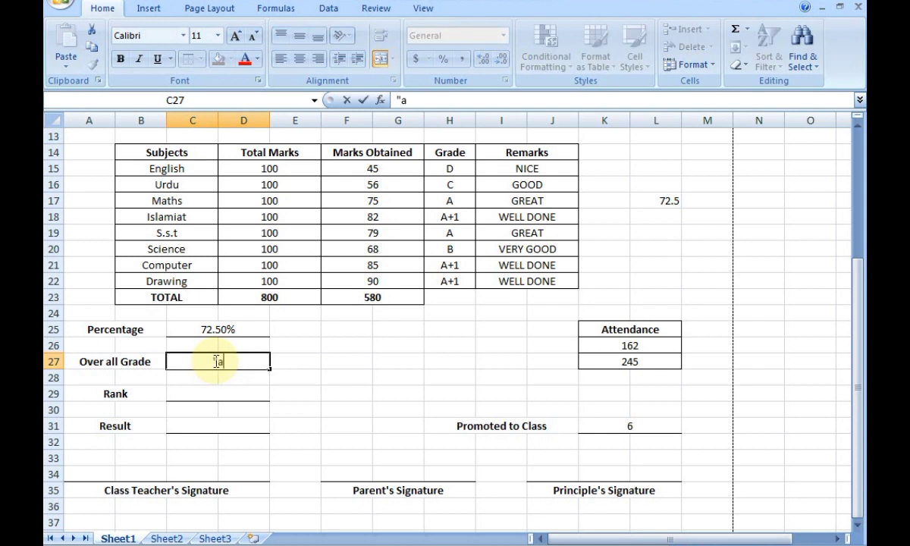
pyautogui.write('A"')
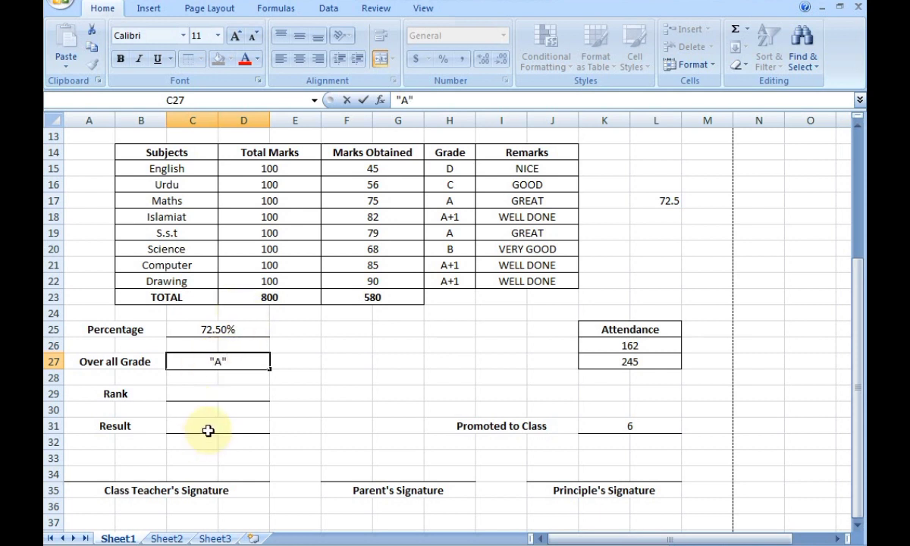
pyautogui.click(205, 393)
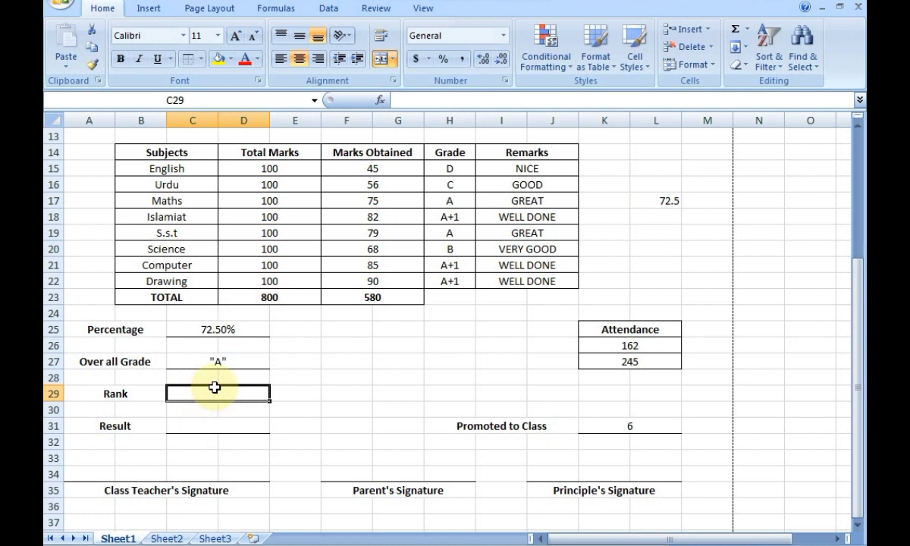
pyautogui.press('Down')
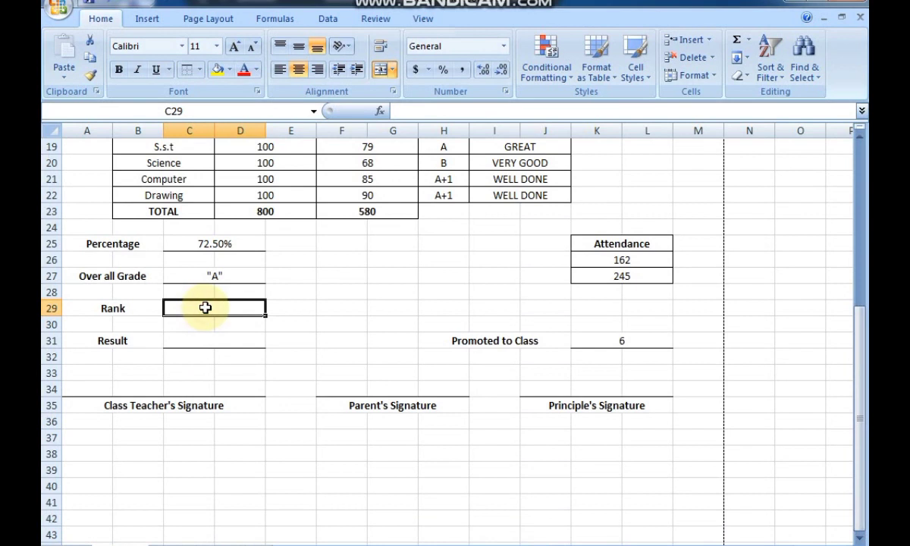
pyautogui.write('2nd')
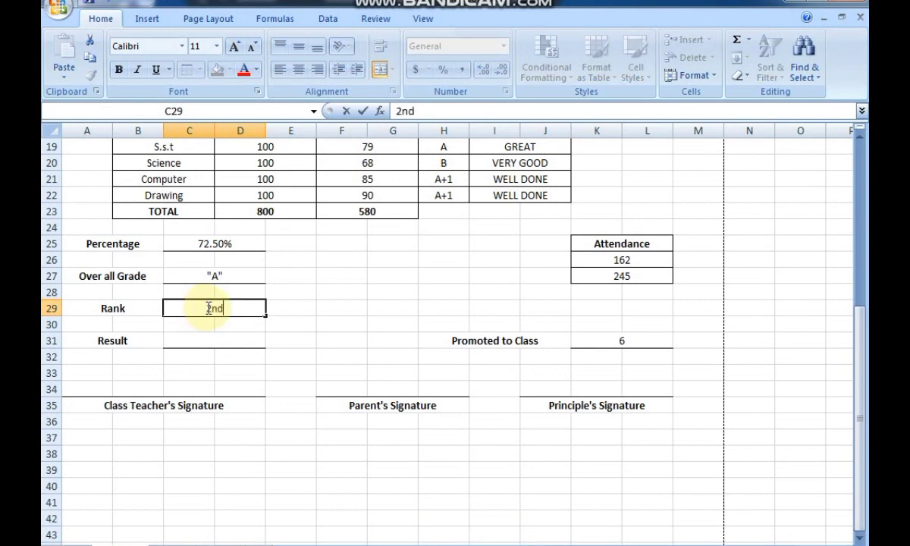
pyautogui.click(218, 344)
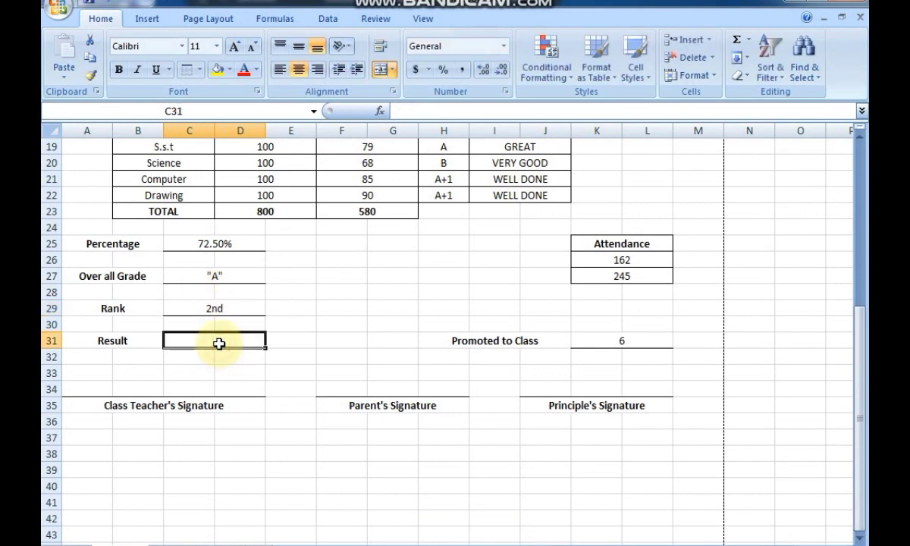
pyautogui.write('Qualified')
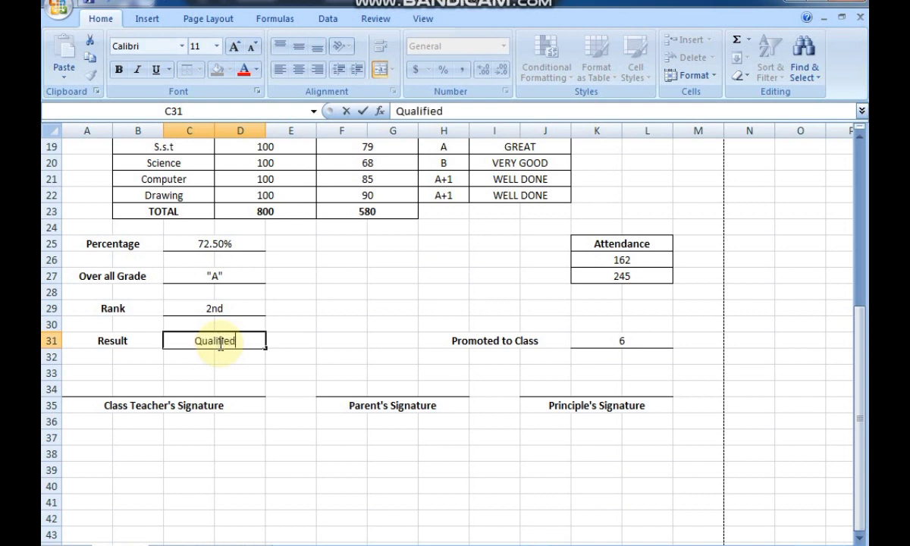
pyautogui.click(292, 356)
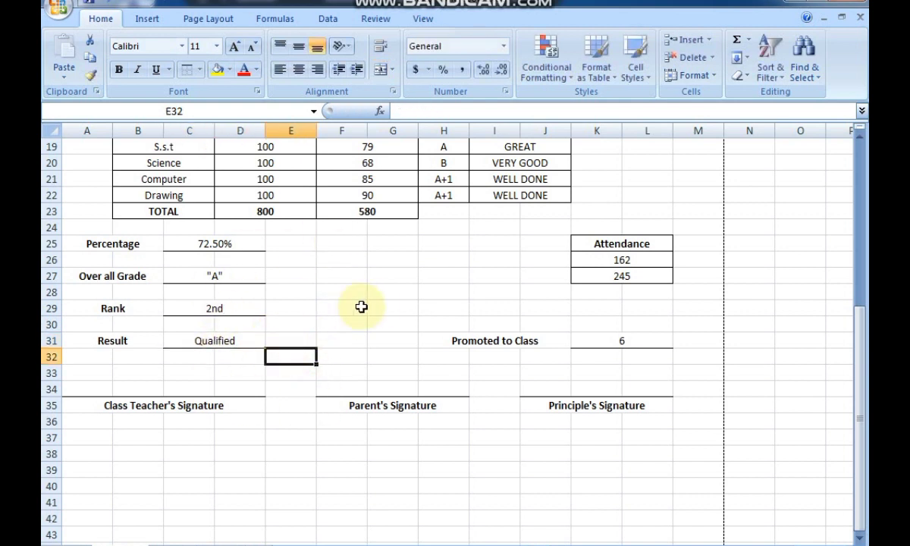
pyautogui.click(395, 293)
pyautogui.scroll(2, 439, 290)
pyautogui.scroll(-1, 441, 291)
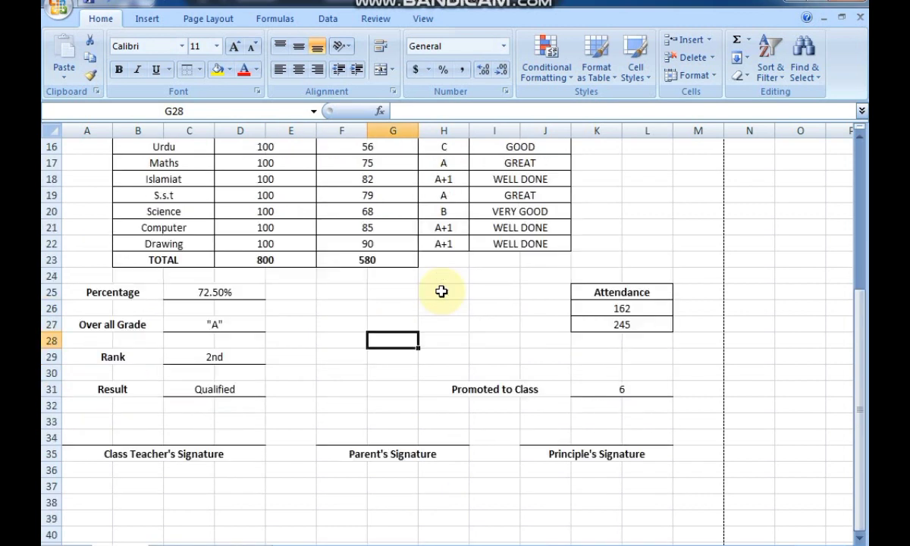
pyautogui.scroll(-1, 443, 291)
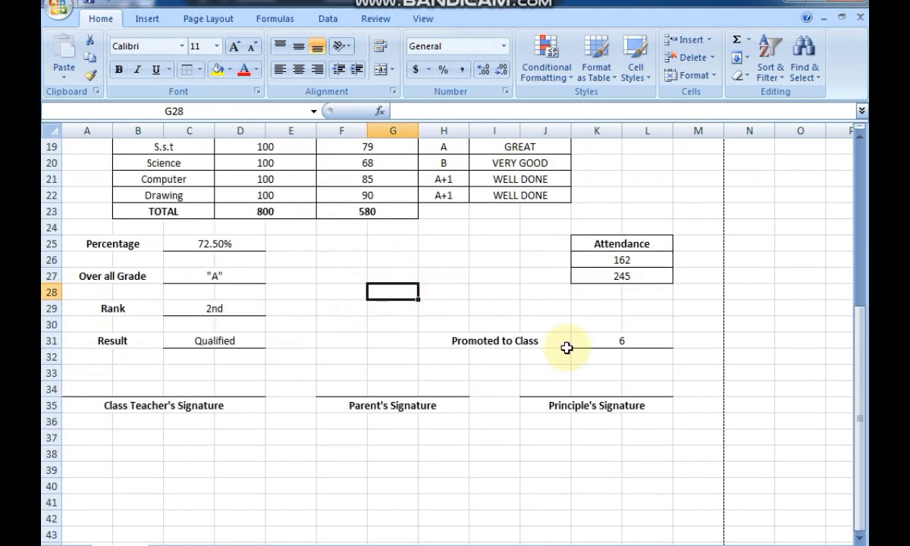
pyautogui.click(578, 184)
pyautogui.scroll(6, 599, 179)
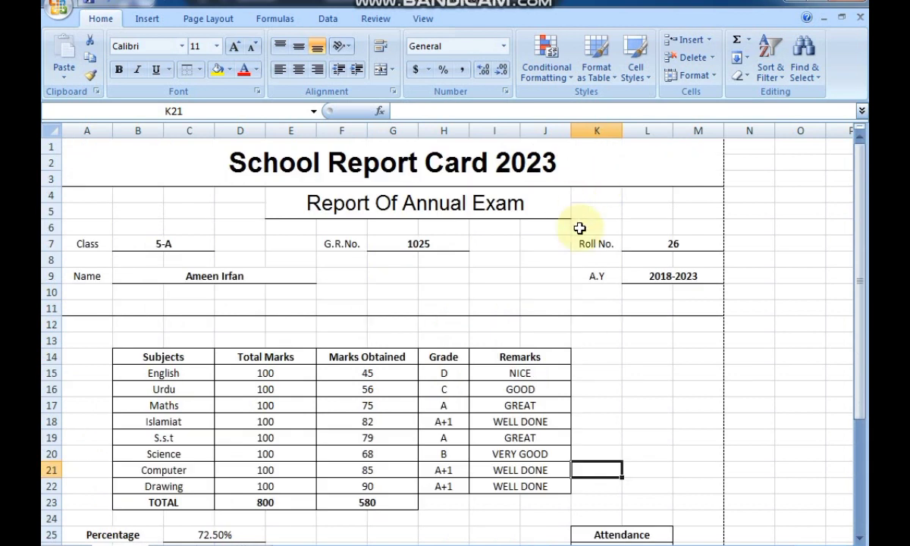
pyautogui.scroll(-5, 448, 334)
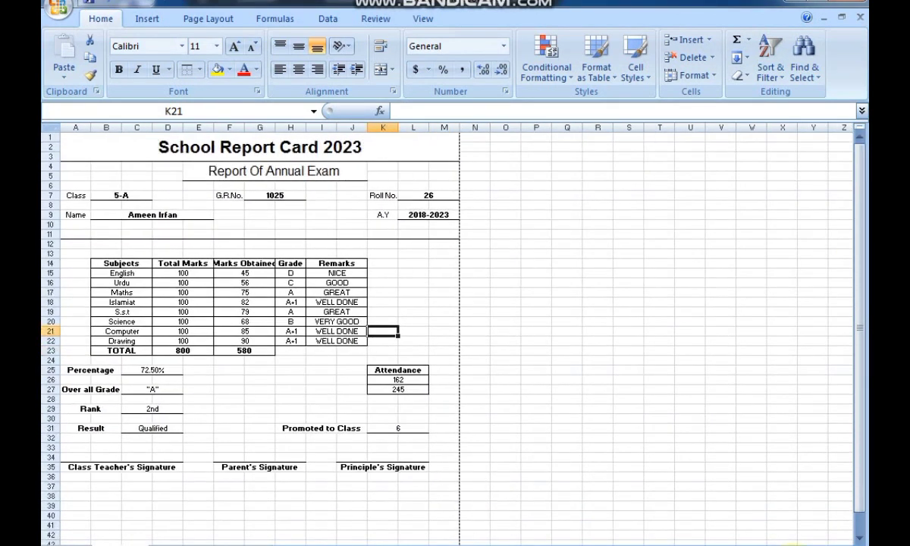
pyautogui.scroll(2, 447, 333)
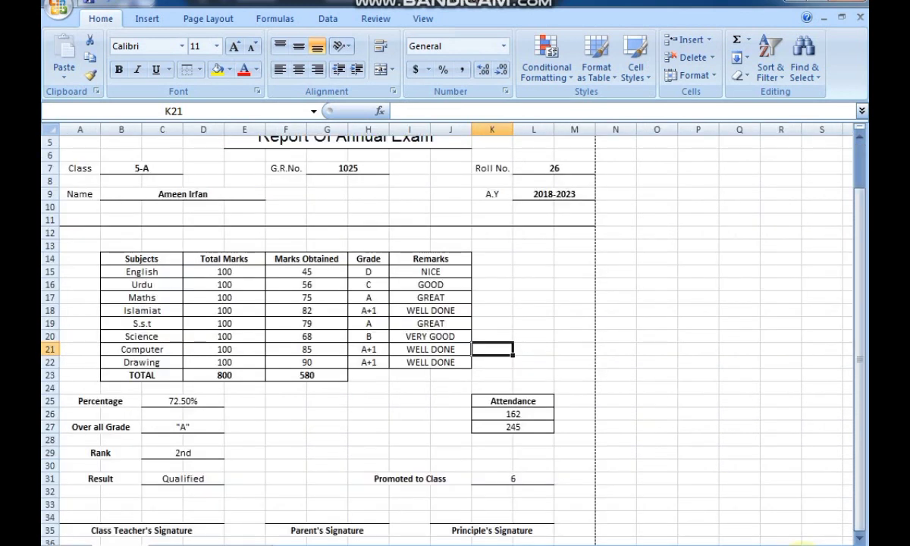
pyautogui.scroll(-1, 448, 334)
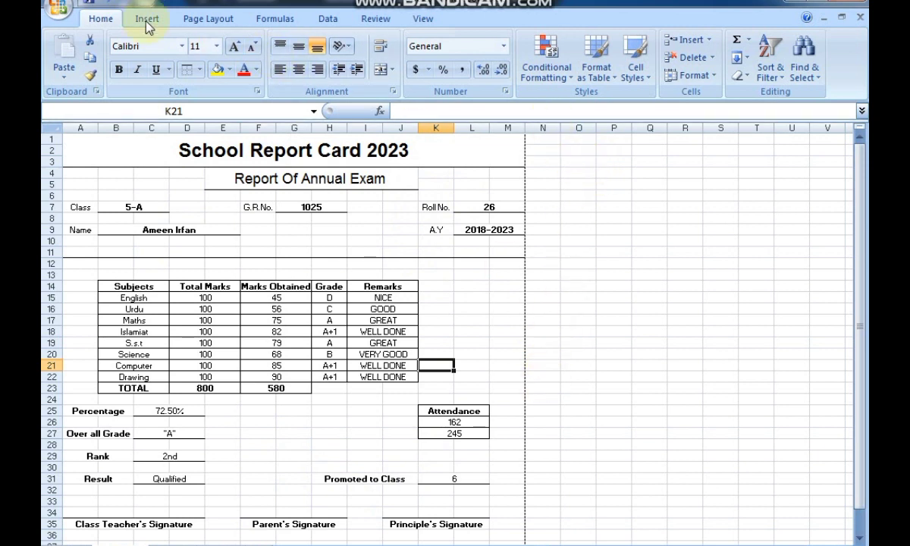
pyautogui.click(59, 7)
pyautogui.moveTo(124, 186)
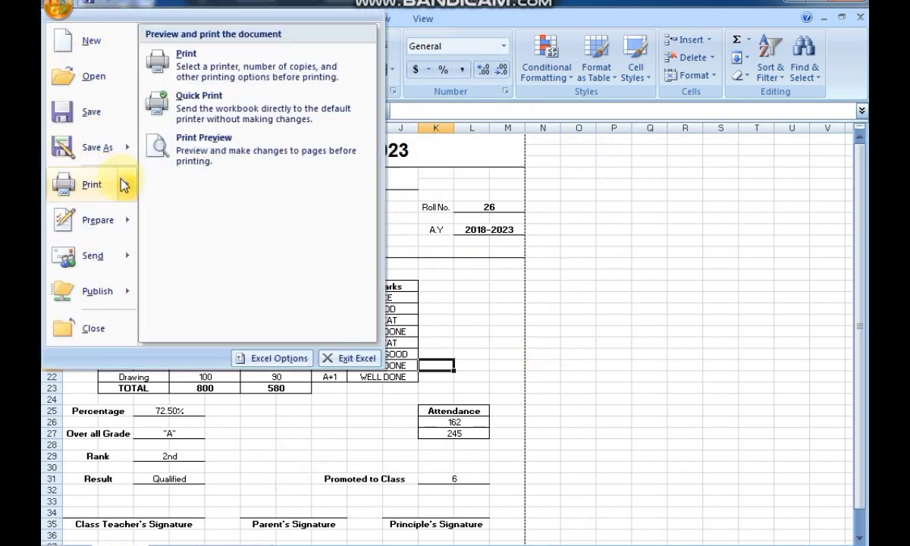
pyautogui.click(201, 148)
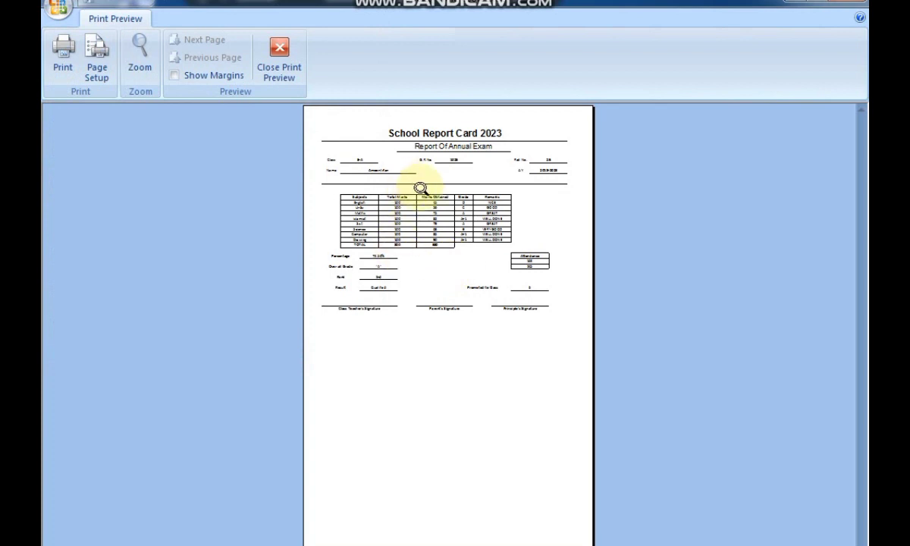
pyautogui.click(420, 188)
pyautogui.scroll(3, 396, 280)
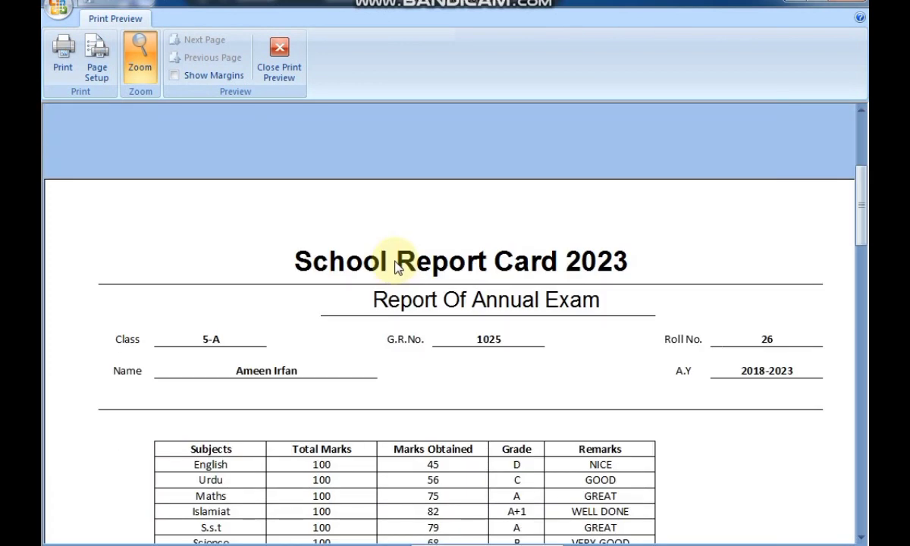
pyautogui.scroll(-3, 396, 265)
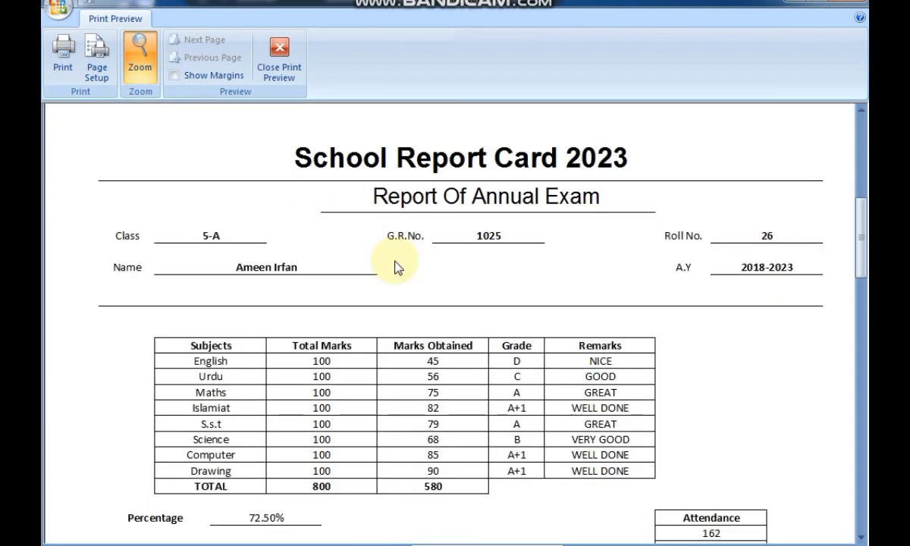
pyautogui.scroll(-6, 396, 265)
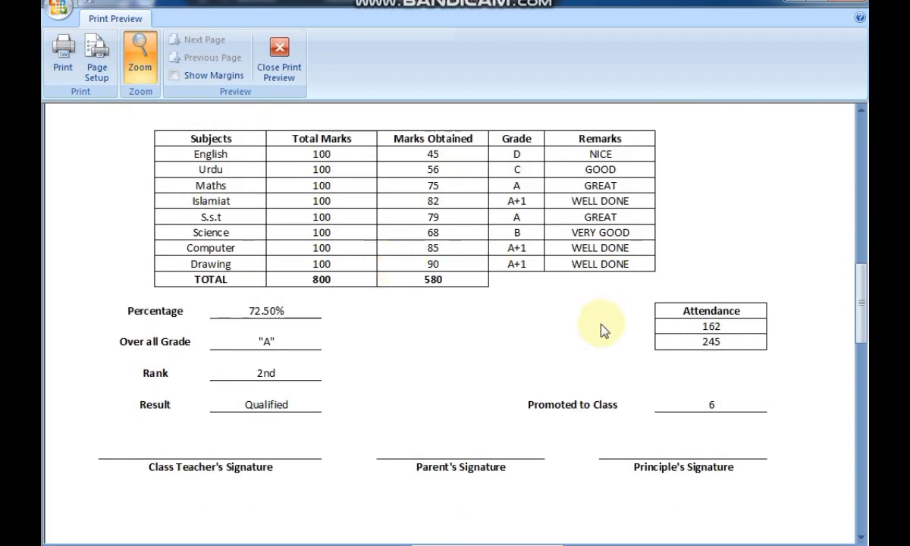
pyautogui.click(125, 51)
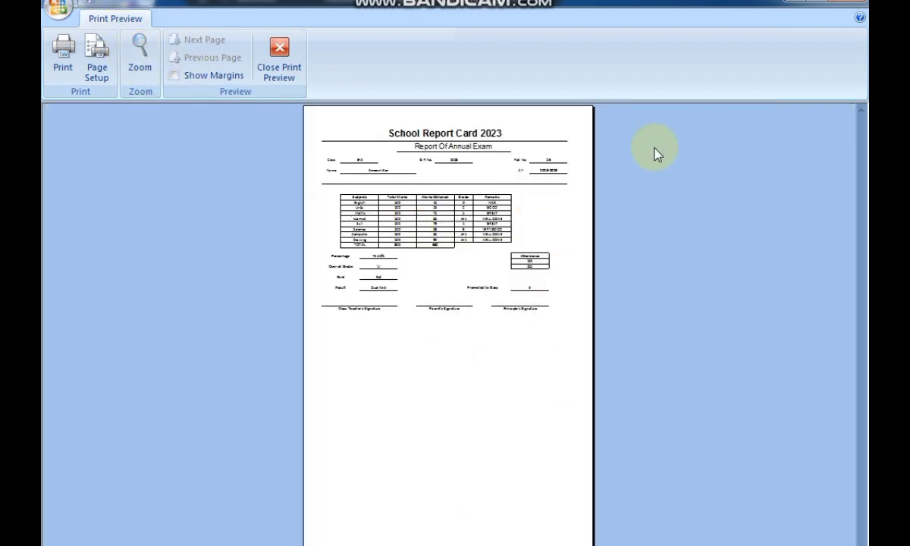
pyautogui.click(279, 61)
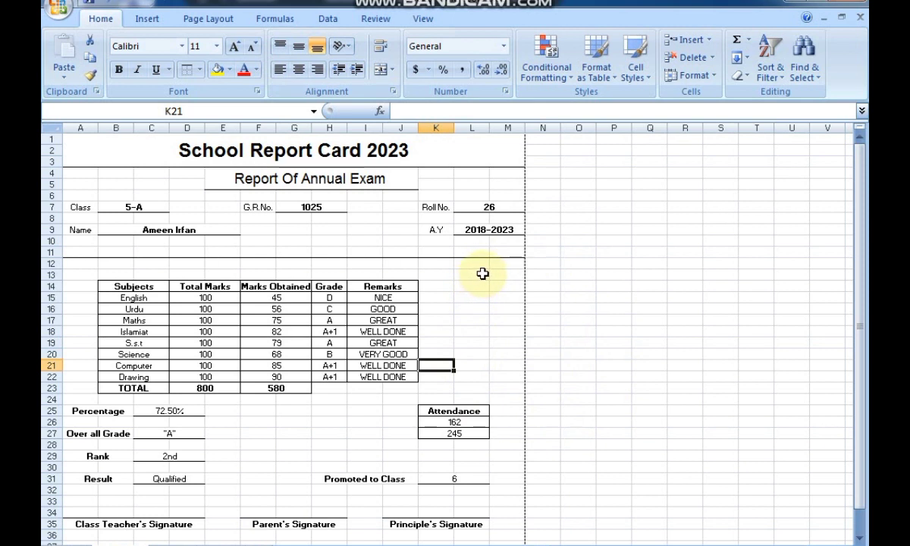
pyautogui.scroll(-1, 483, 274)
pyautogui.scroll(1, 482, 274)
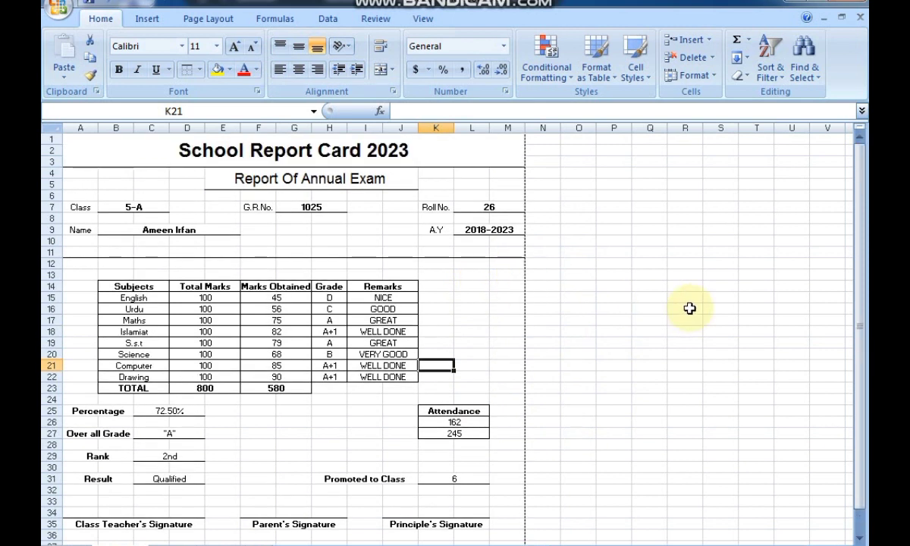